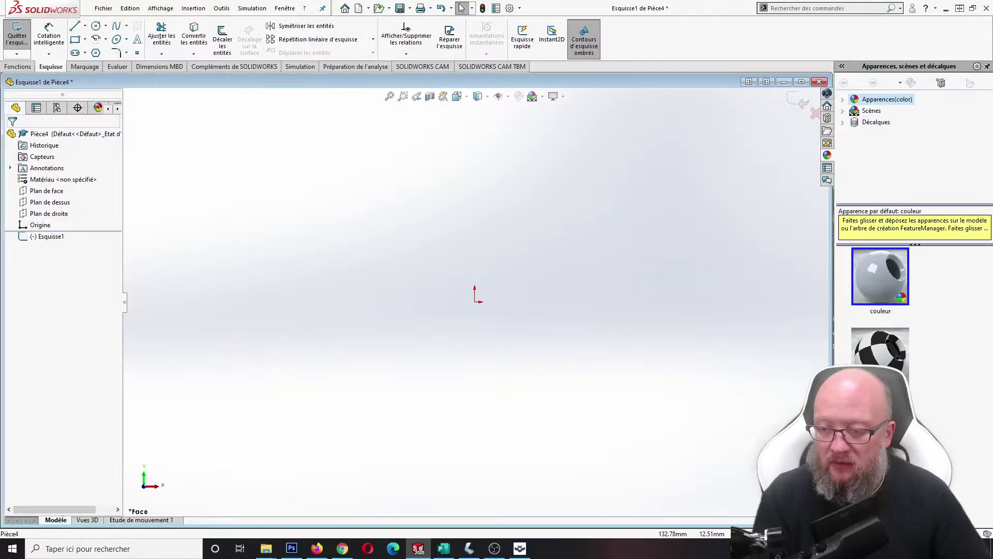
- Sketch a closed six-sided stepped profile with lines starting at the origin, about 47 mm wide and 53 mm high, stepped at the upper-left corner
{"action": "left_click", "coordinate": [74, 26]}
{"action": "left_click", "coordinate": [475, 302]}
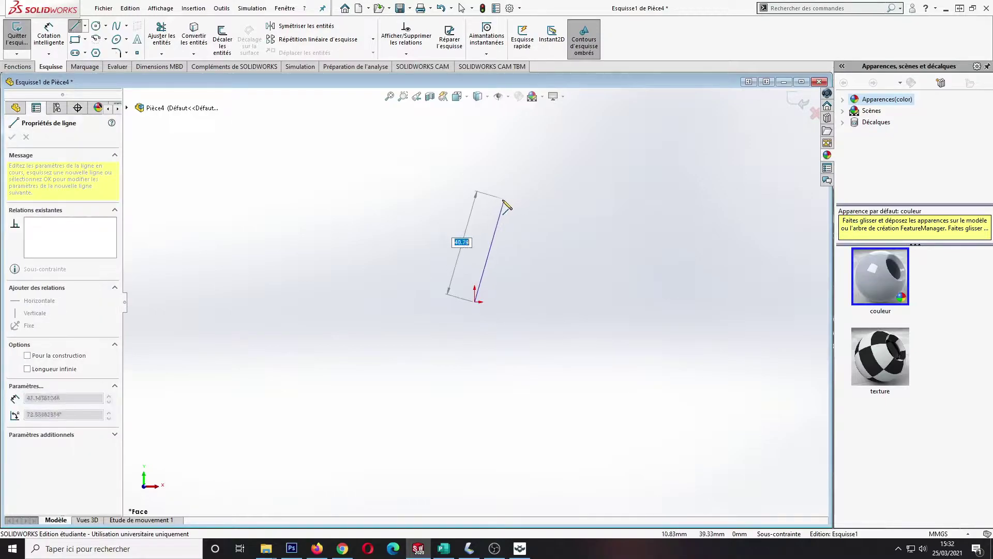
{"action": "left_click", "coordinate": [476, 206]}
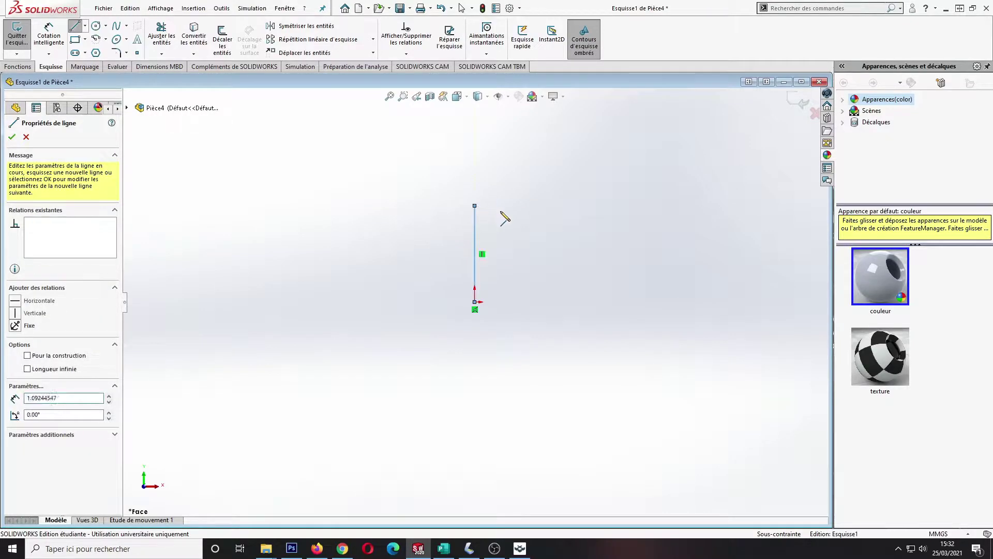
{"action": "left_click", "coordinate": [548, 206]}
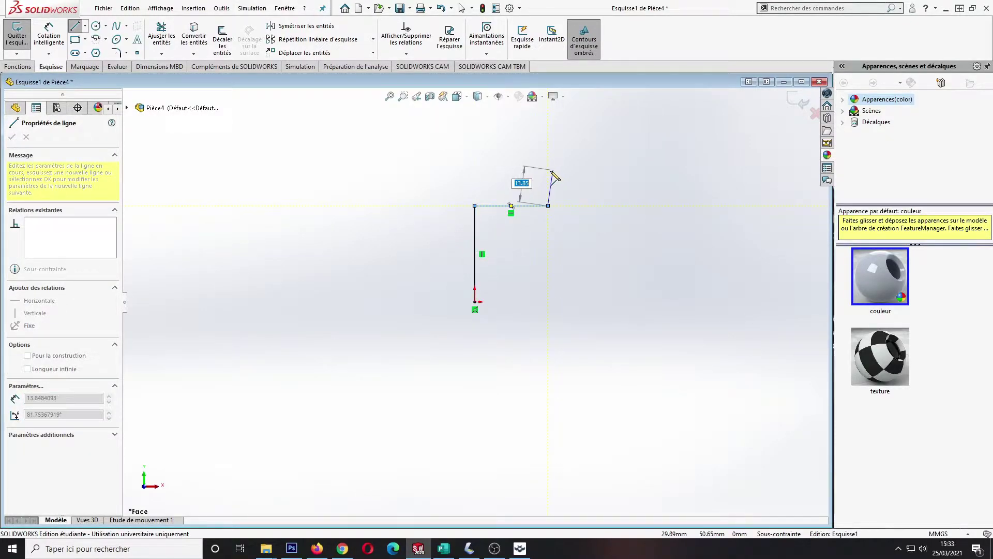
{"action": "left_click", "coordinate": [548, 170]}
{"action": "left_click", "coordinate": [597, 170]}
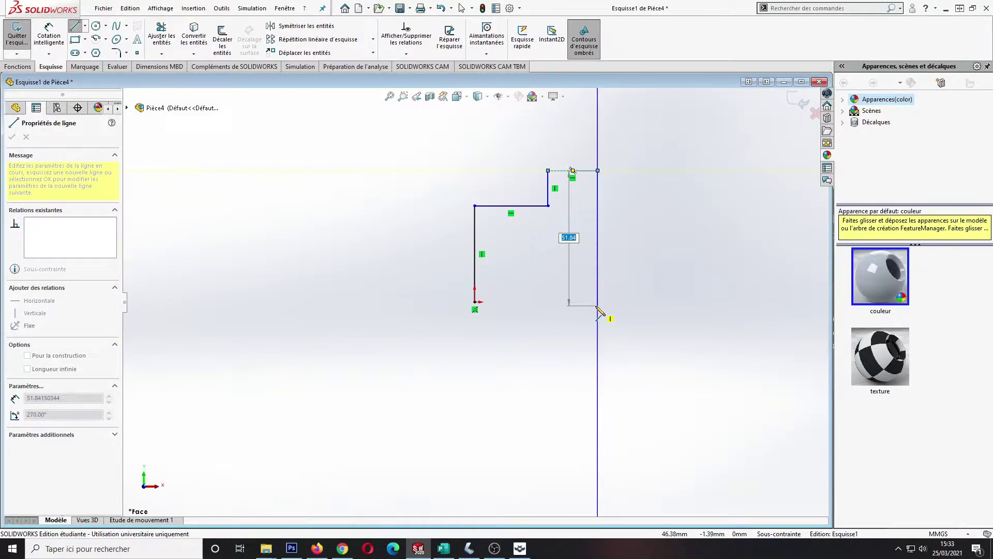
{"action": "left_click", "coordinate": [597, 301]}
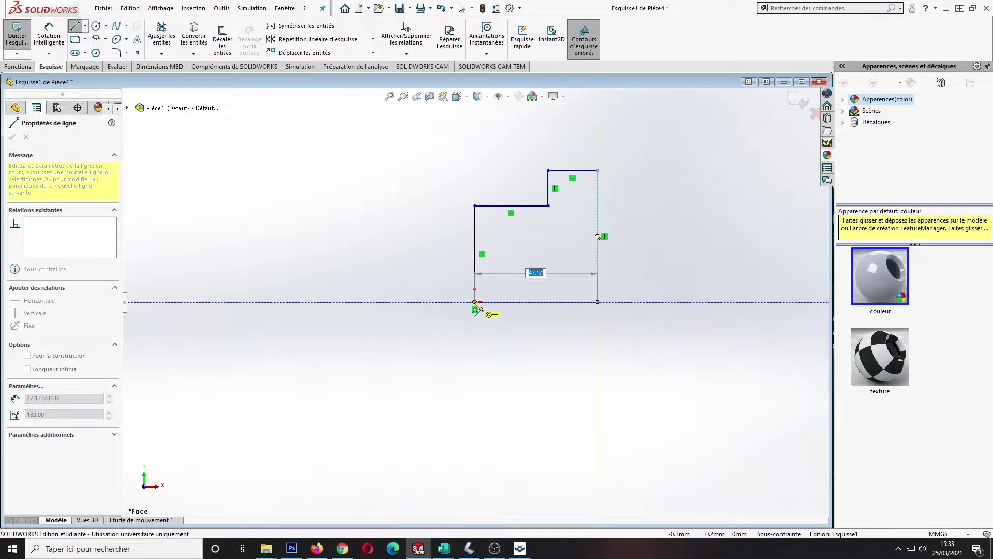
{"action": "left_click", "coordinate": [475, 302]}
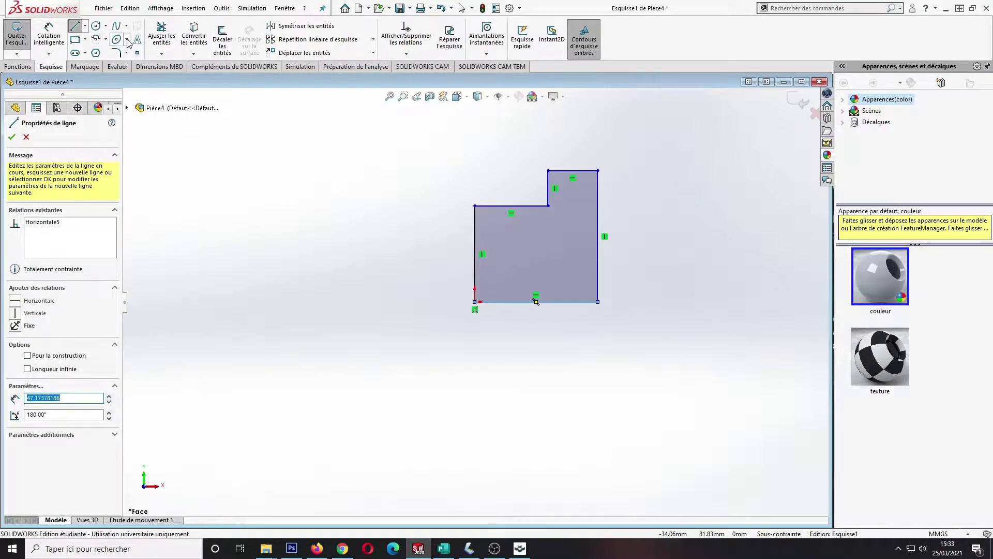
- Dimension the profile's short uppermost horizontal edge to 20 mm
{"action": "left_click", "coordinate": [49, 36]}
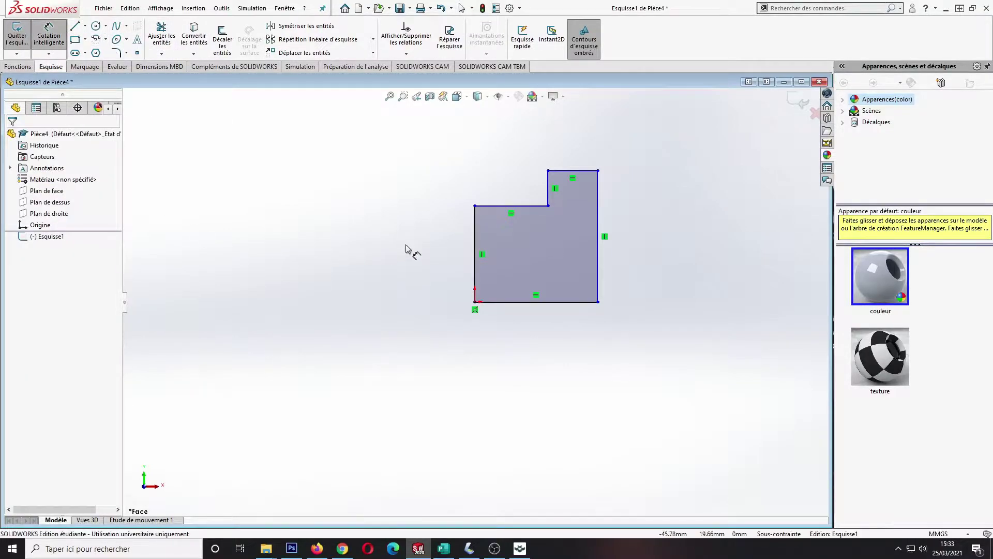
{"action": "left_click", "coordinate": [578, 174]}
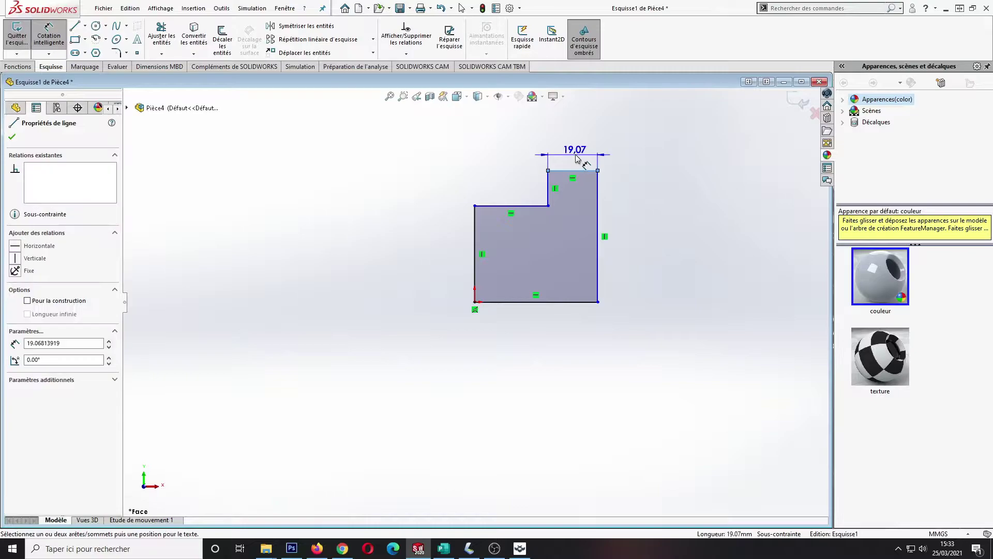
{"action": "left_click", "coordinate": [578, 154]}
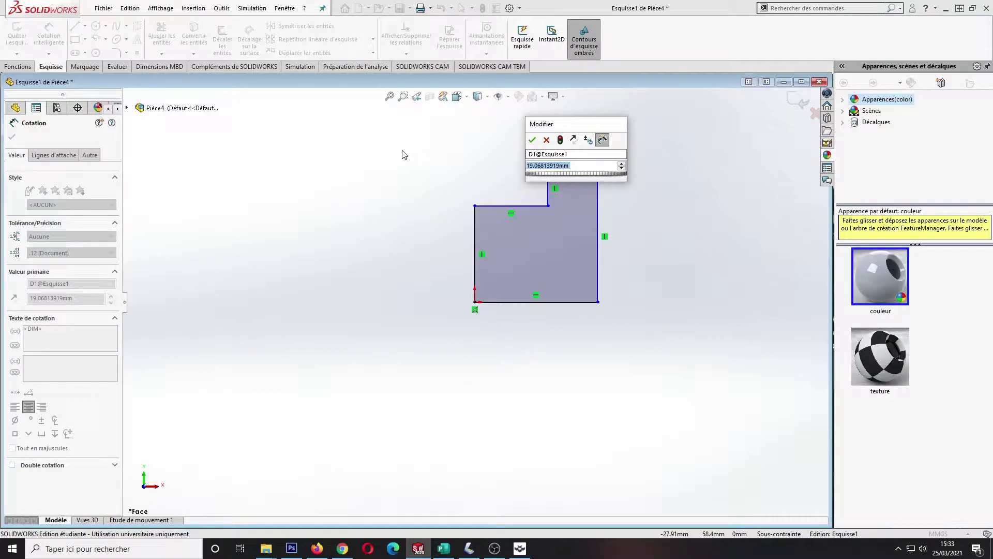
{"action": "type", "text": "20"}
{"action": "key", "text": "Return"}
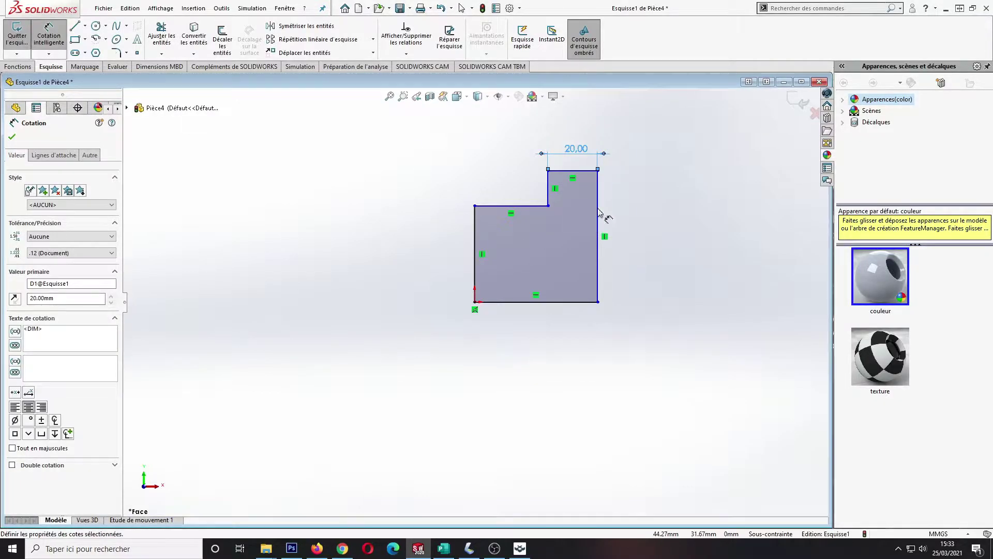
- Dimension the profile's long right vertical edge to 50 mm
{"action": "left_click", "coordinate": [600, 209]}
{"action": "left_click", "coordinate": [660, 243]}
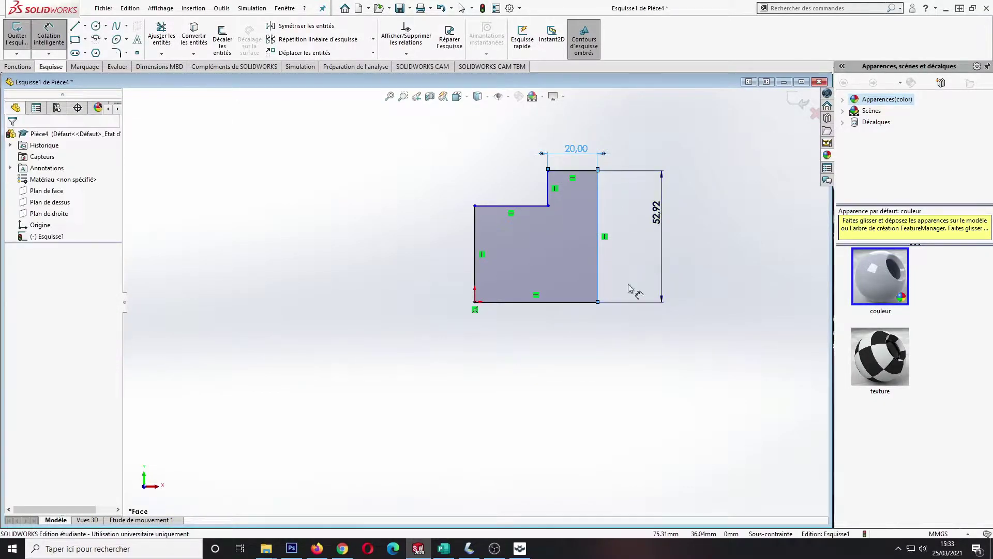
{"action": "type", "text": "50"}
{"action": "key", "text": "Return"}
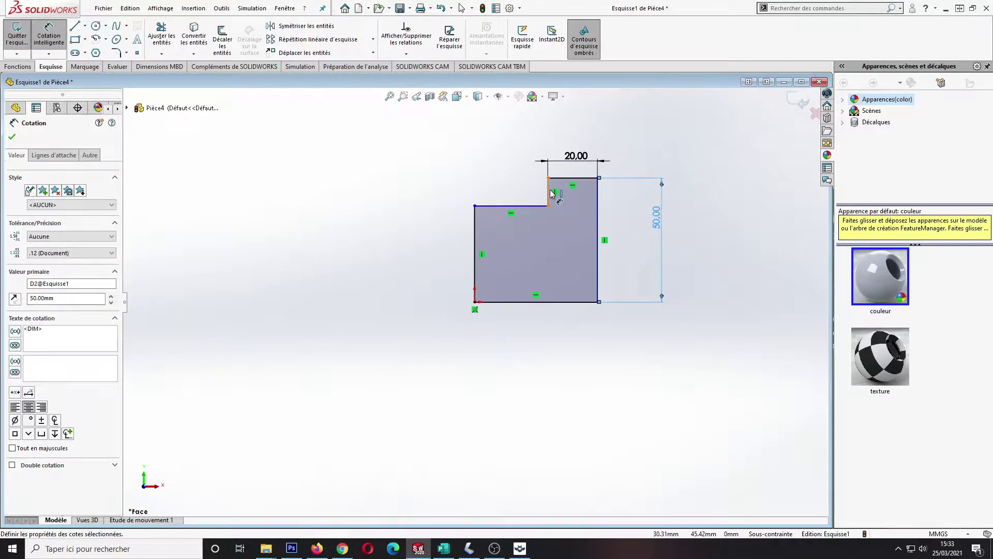
{"action": "left_click", "coordinate": [549, 192]}
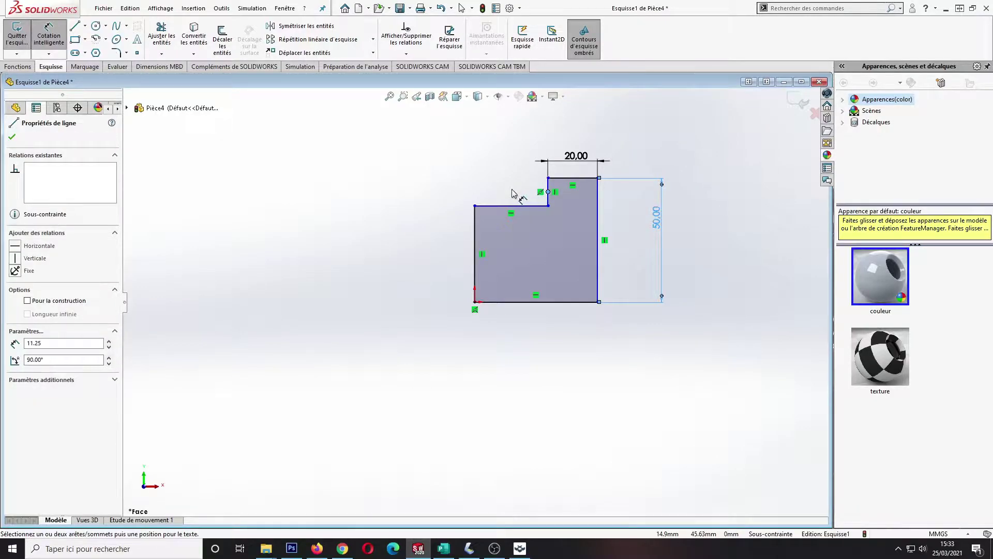
{"action": "left_click", "coordinate": [549, 192]}
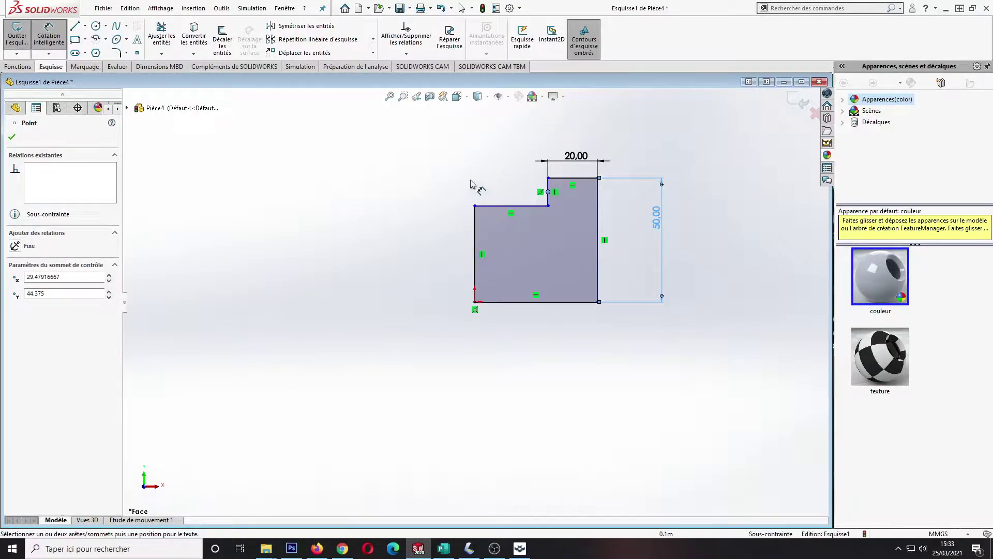
{"action": "key", "text": "Escape"}
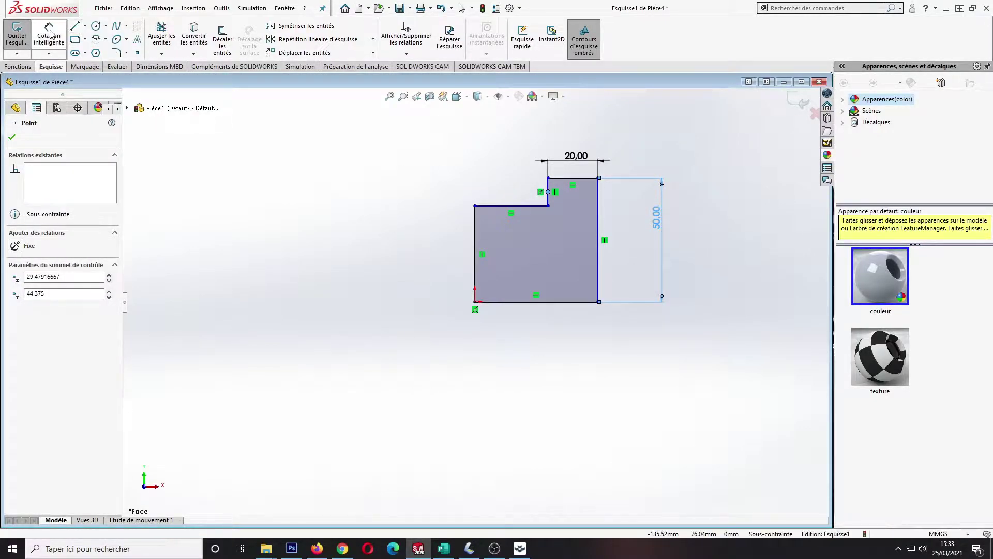
- Dimension the short vertical edge of the step to 10 mm
{"action": "left_click", "coordinate": [549, 191]}
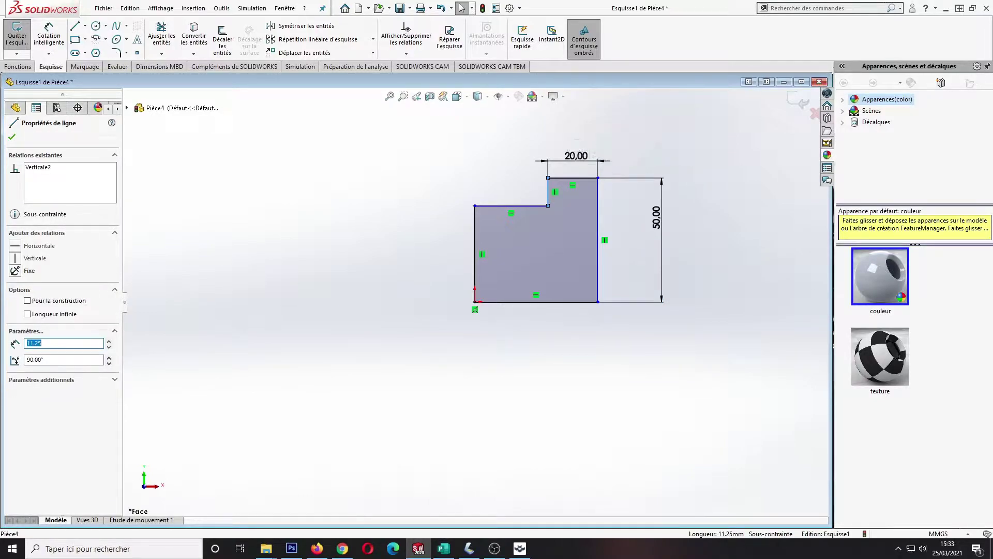
{"action": "left_click", "coordinate": [49, 37]}
{"action": "left_click", "coordinate": [549, 187]}
{"action": "left_click", "coordinate": [410, 170]}
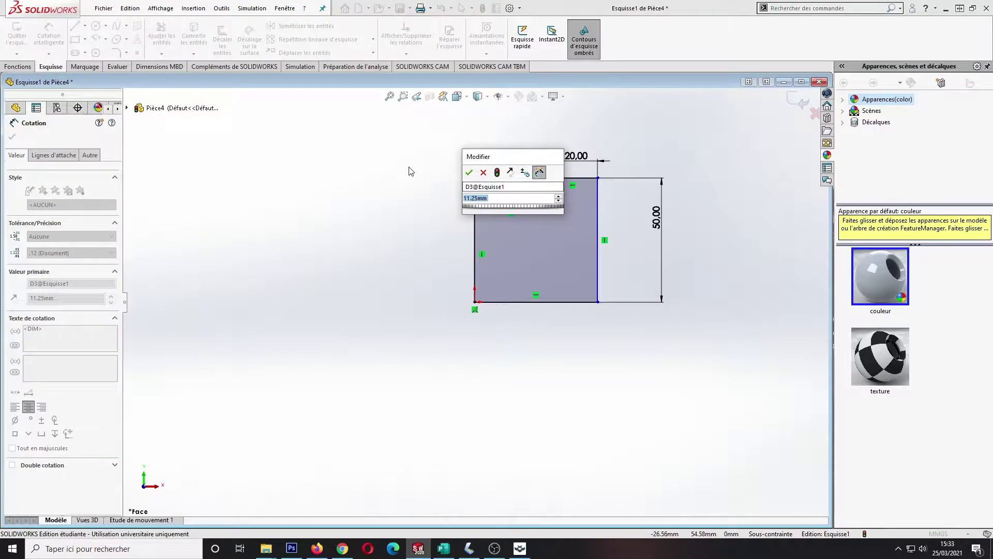
{"action": "type", "text": "10"}
{"action": "left_click", "coordinate": [469, 172]}
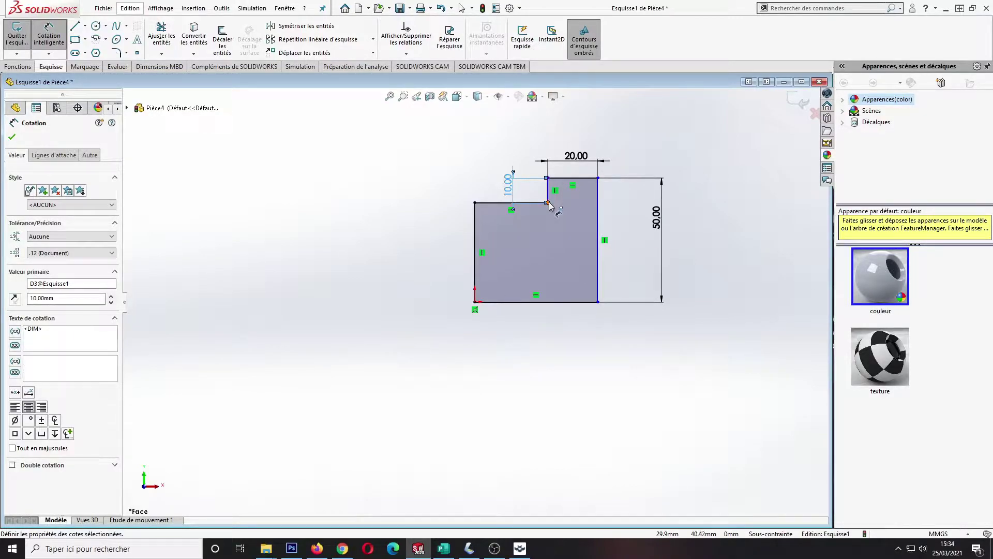
- Dimension the profile's overall width between its outer upper corner points to 50 mm and exit the sketch
{"action": "left_click", "coordinate": [475, 202]}
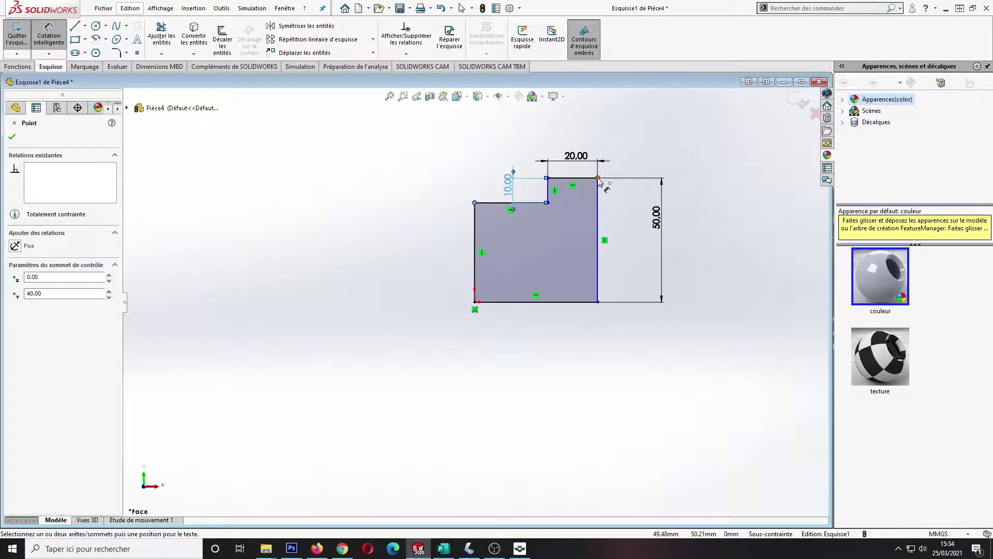
{"action": "left_click", "coordinate": [598, 178]}
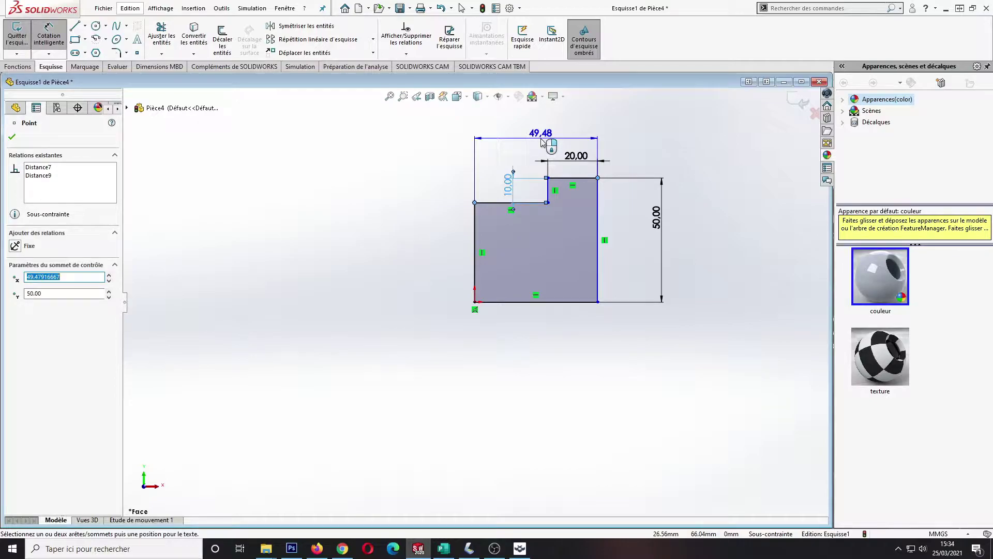
{"action": "left_click", "coordinate": [539, 135]}
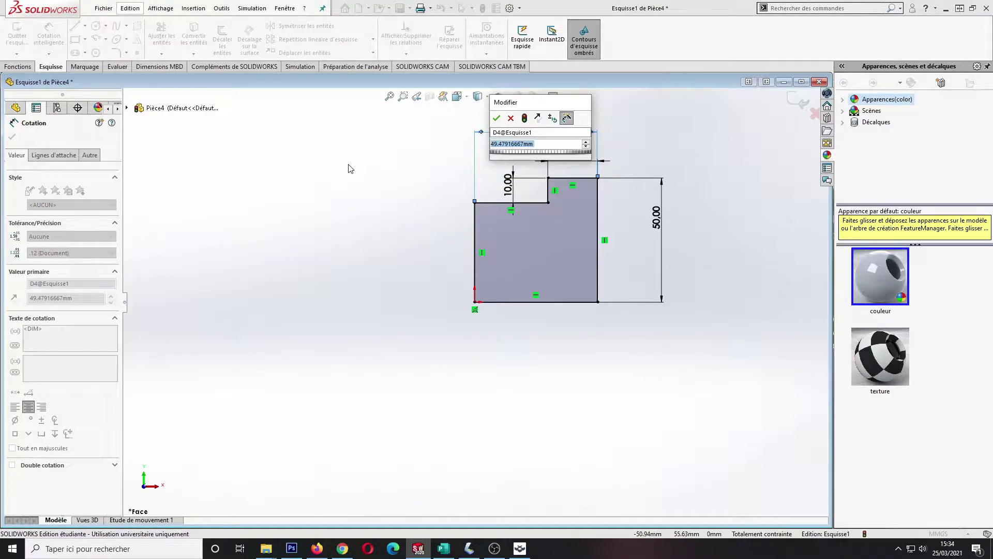
{"action": "type", "text": "50"}
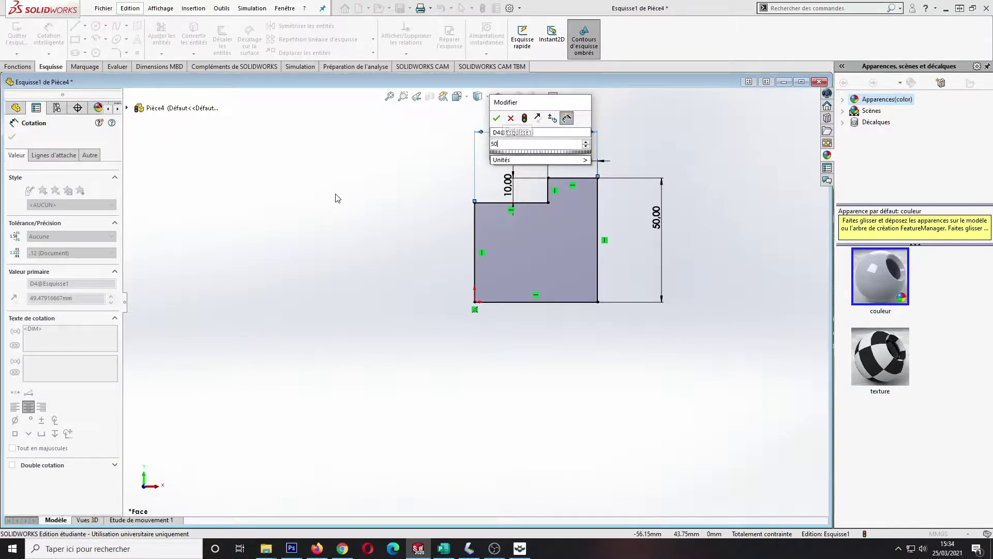
{"action": "key", "text": "Return"}
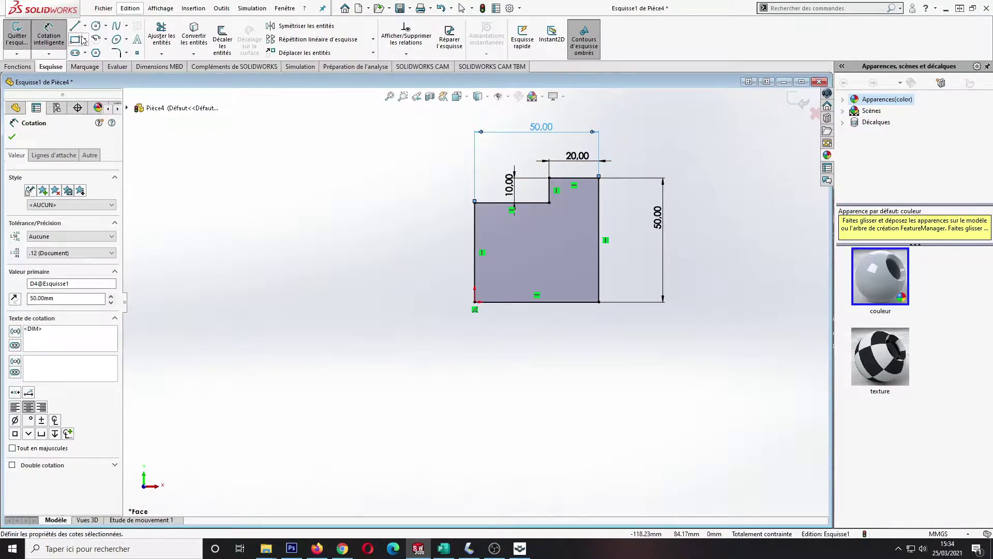
{"action": "left_click", "coordinate": [16, 33]}
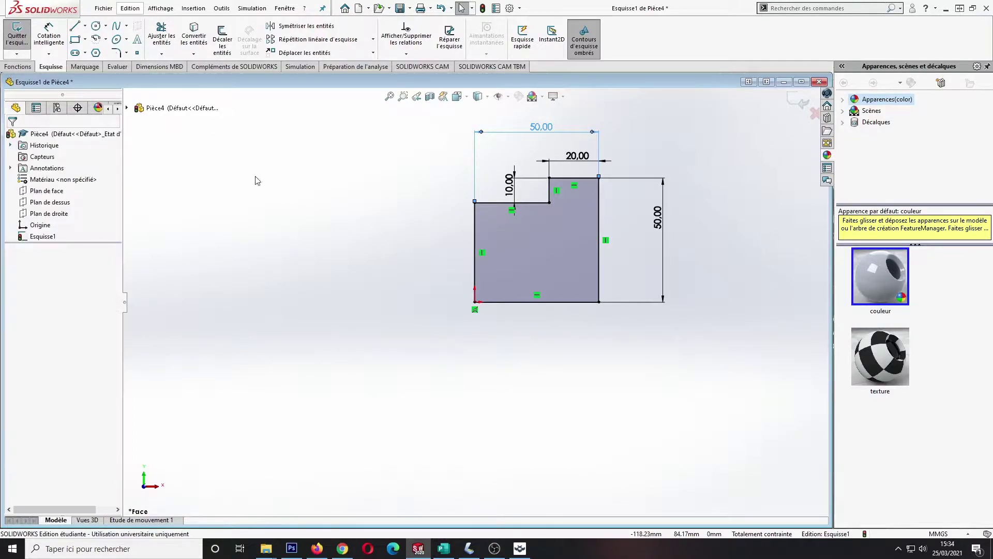
{"action": "left_click", "coordinate": [20, 35]}
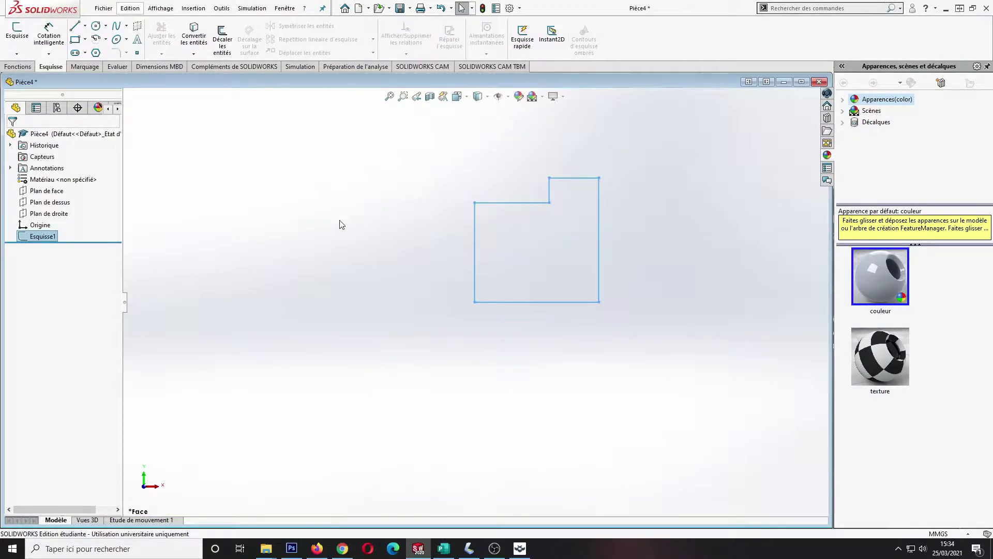
- Revolve the profile 360 degrees around its lower horizontal line as a solid boss
{"action": "left_click", "coordinate": [18, 68]}
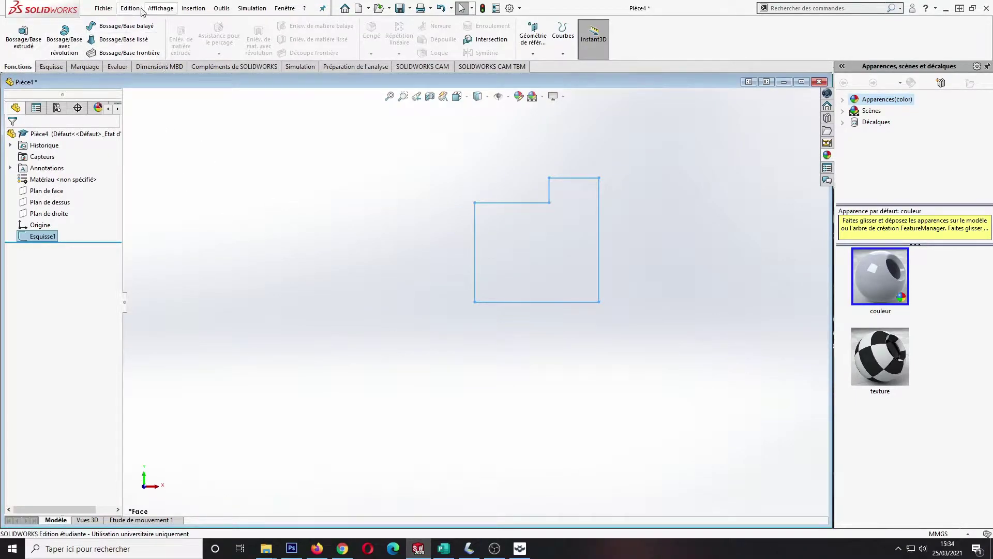
{"action": "left_click", "coordinate": [62, 35]}
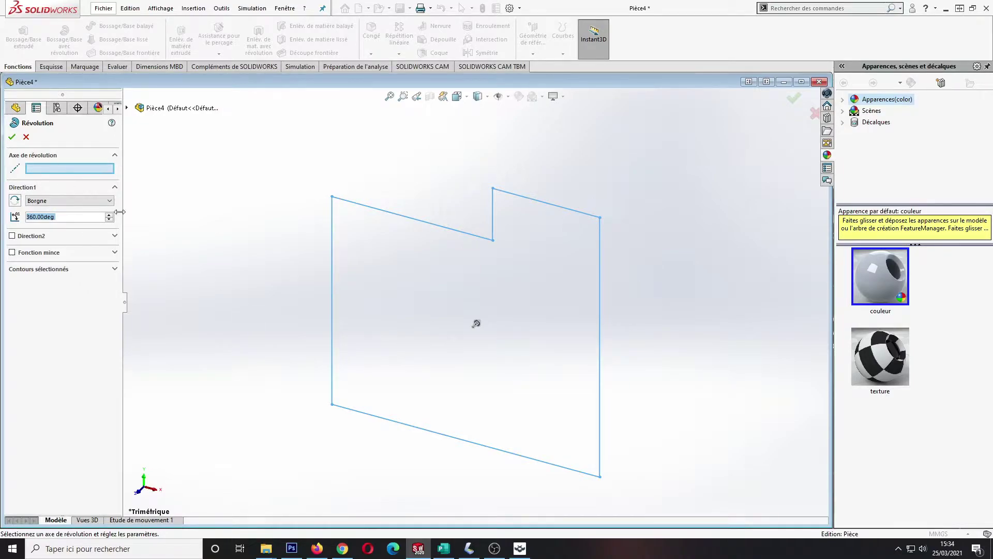
{"action": "left_click", "coordinate": [450, 440]}
{"action": "scroll", "coordinate": [459, 433], "scroll_direction": "down", "scroll_amount": 3}
{"action": "scroll", "coordinate": [459, 432], "scroll_direction": "up", "scroll_amount": 6}
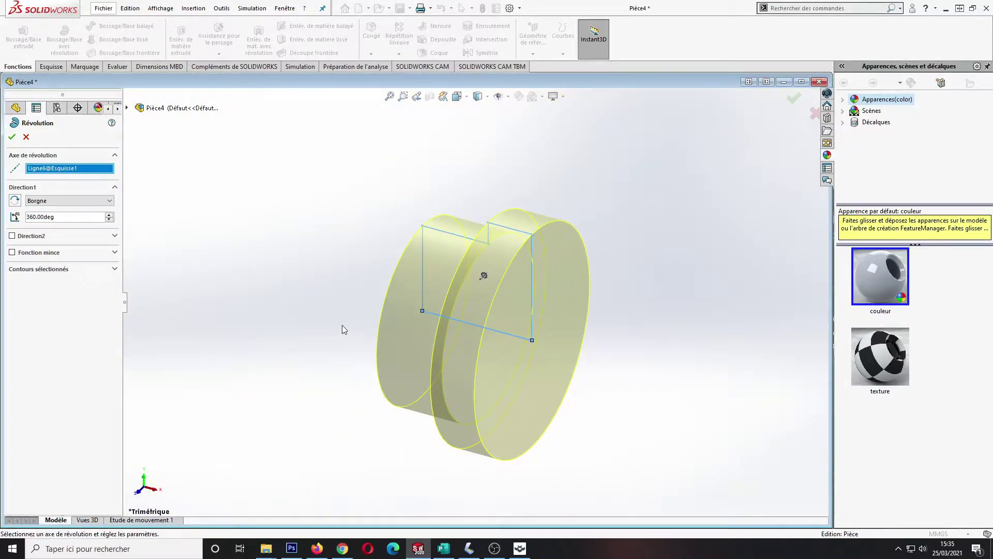
{"action": "left_click", "coordinate": [11, 137]}
- Start a new sketch on the flat circular end face of the larger-diameter section of the revolved body
{"action": "middle_click_drag", "start_coordinate": [349, 279], "coordinate": [165, 291]}
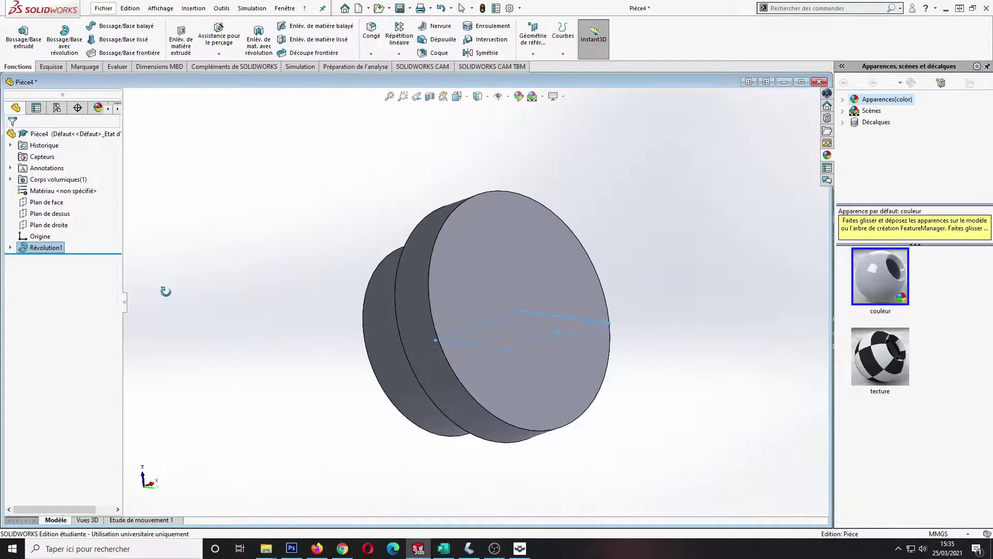
{"action": "middle_click_drag", "start_coordinate": [679, 181], "coordinate": [643, 244]}
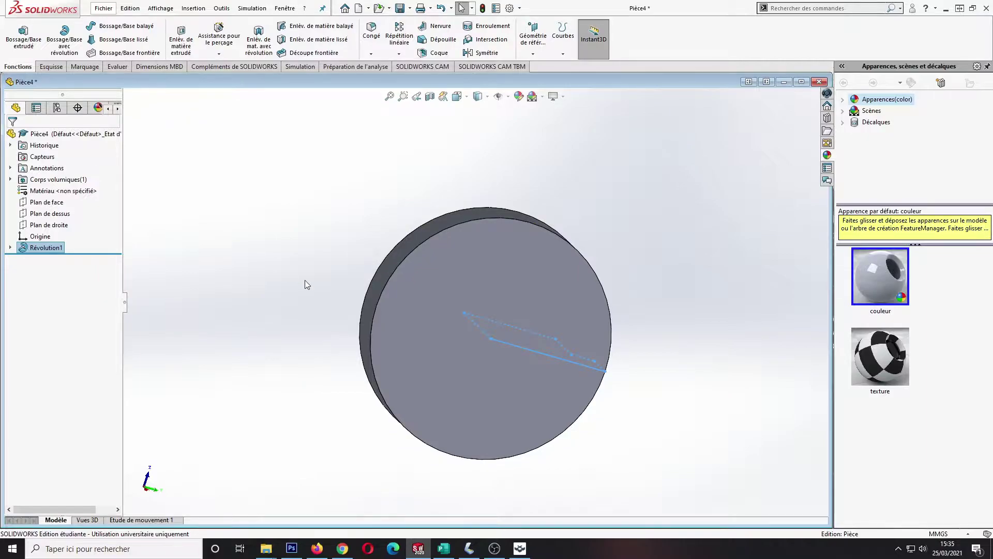
{"action": "left_click", "coordinate": [439, 277]}
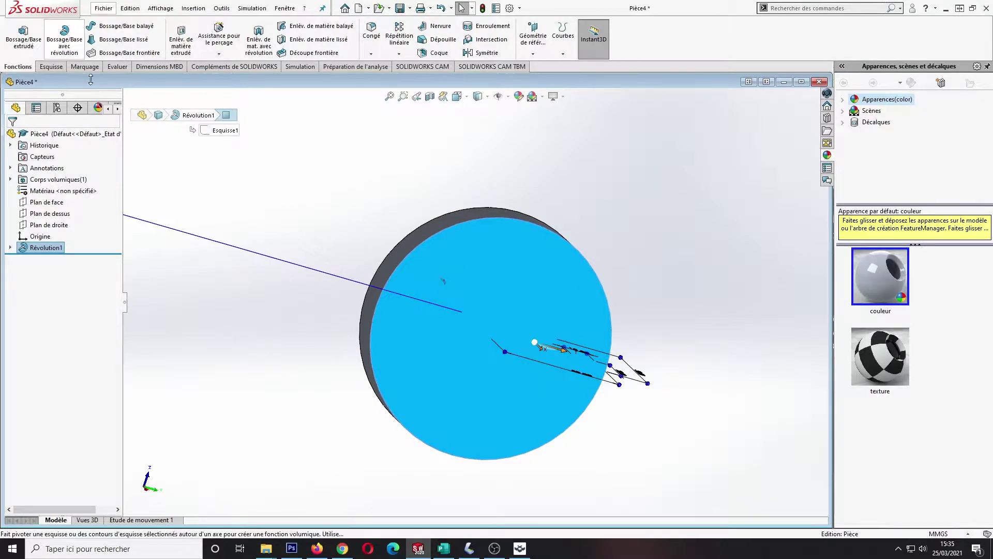
{"action": "left_click", "coordinate": [314, 203]}
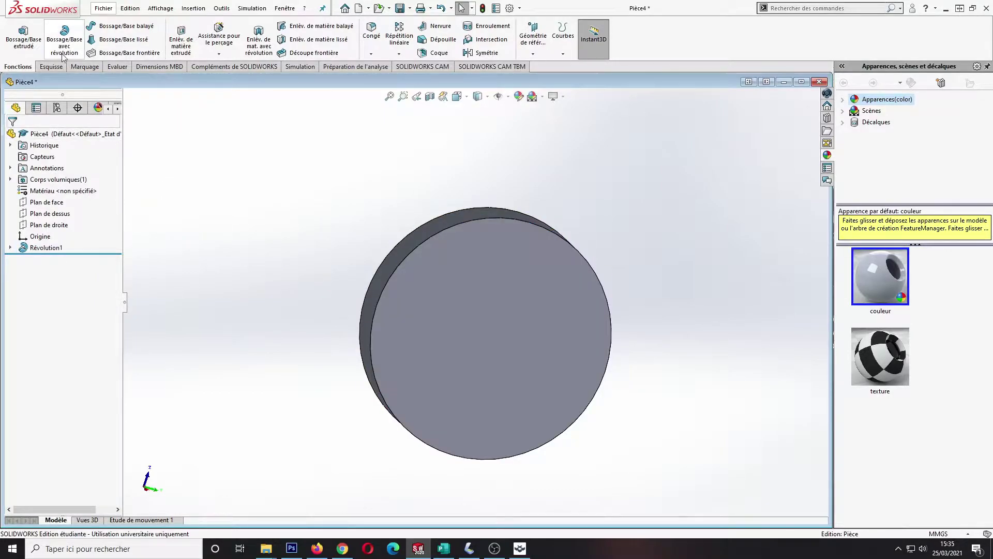
{"action": "left_click", "coordinate": [51, 65]}
{"action": "left_click", "coordinate": [17, 31]}
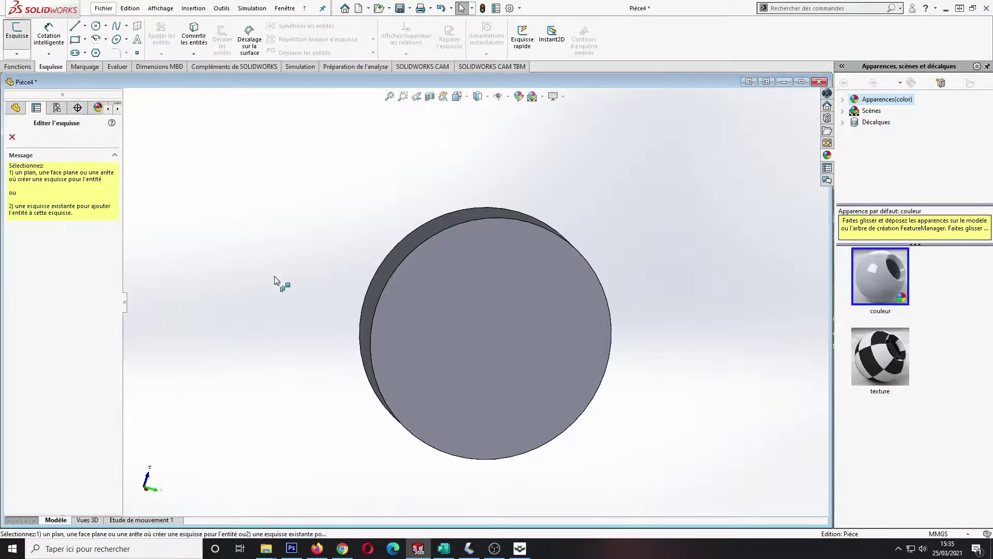
{"action": "left_click", "coordinate": [480, 329]}
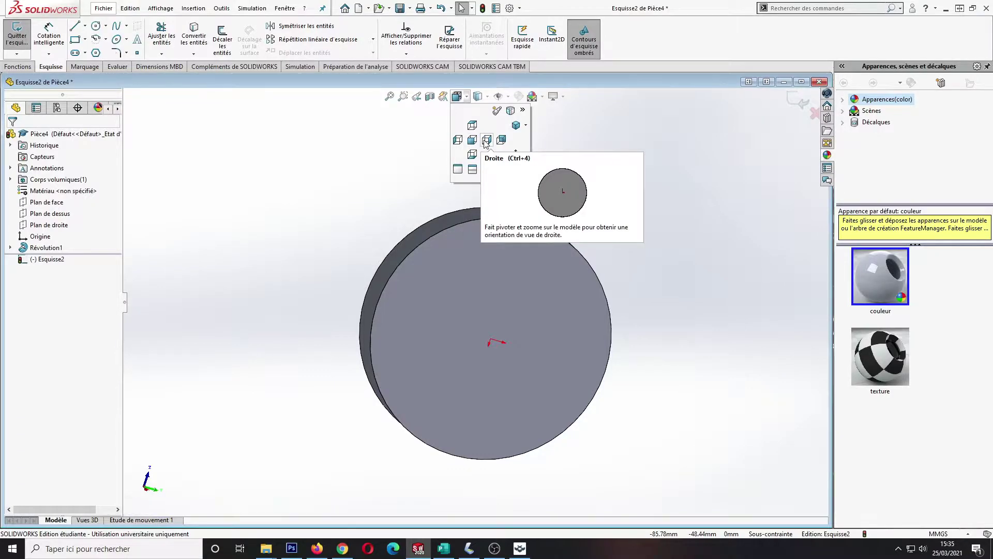
{"action": "left_click", "coordinate": [486, 140]}
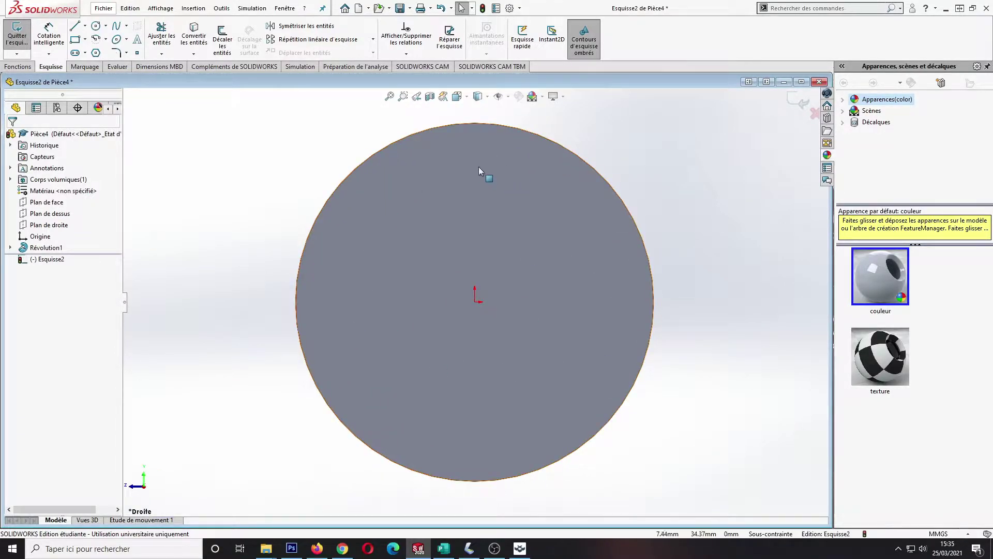
- Sketch a 180° centre-point arc of about 9.1 mm radius, centred about 27.5 mm directly above the origin on the circular face
{"action": "scroll", "coordinate": [483, 186], "scroll_direction": "up", "scroll_amount": 4}
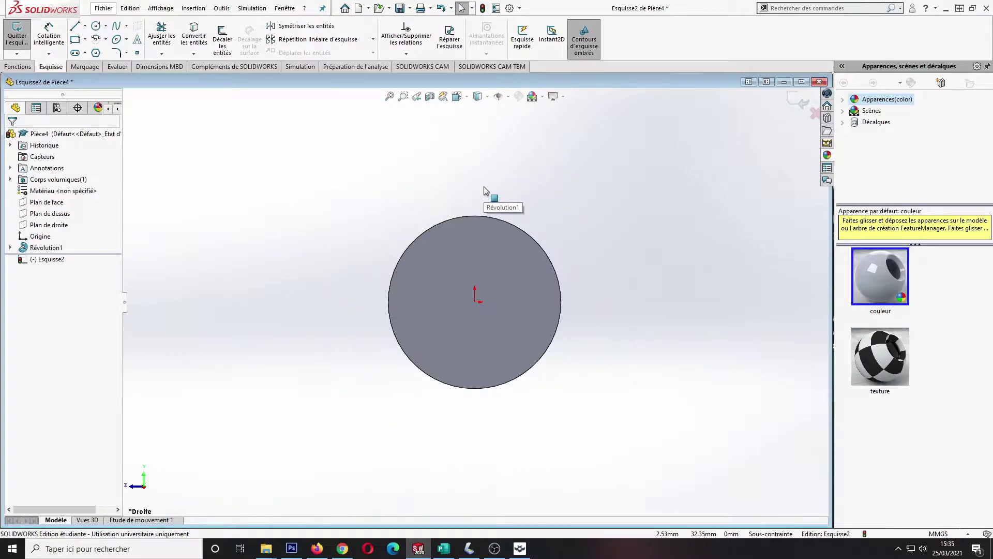
{"action": "scroll", "coordinate": [483, 186], "scroll_direction": "down", "scroll_amount": 4}
{"action": "scroll", "coordinate": [486, 395], "scroll_direction": "up", "scroll_amount": 1}
{"action": "scroll", "coordinate": [486, 395], "scroll_direction": "up", "scroll_amount": 3}
{"action": "scroll", "coordinate": [481, 429], "scroll_direction": "down", "scroll_amount": 4}
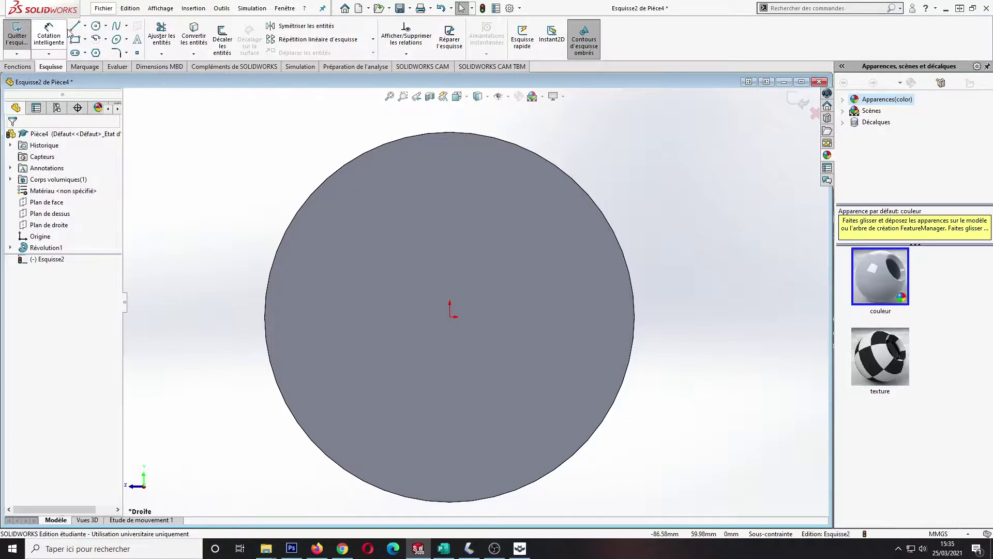
{"action": "left_click", "coordinate": [96, 39]}
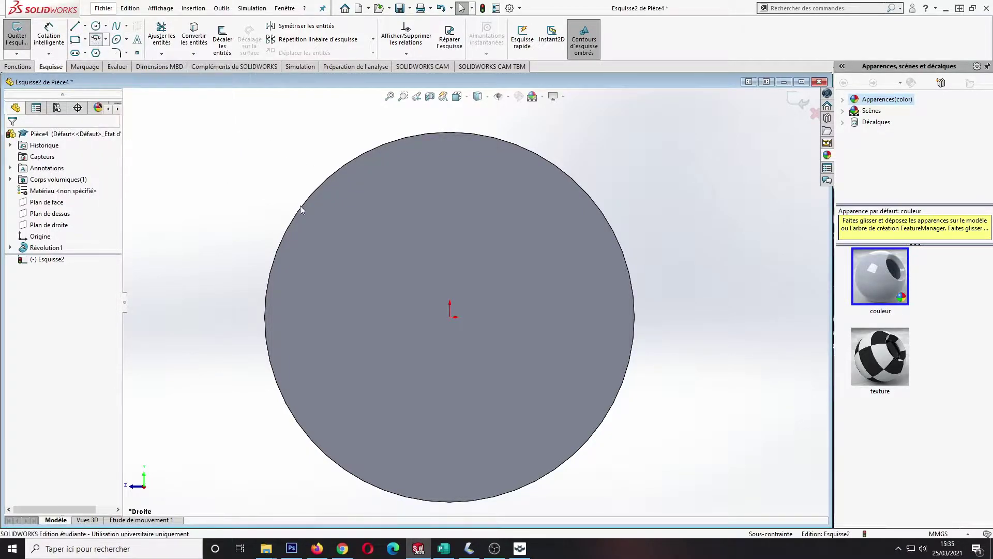
{"action": "left_click", "coordinate": [449, 216]}
{"action": "left_click", "coordinate": [415, 215]}
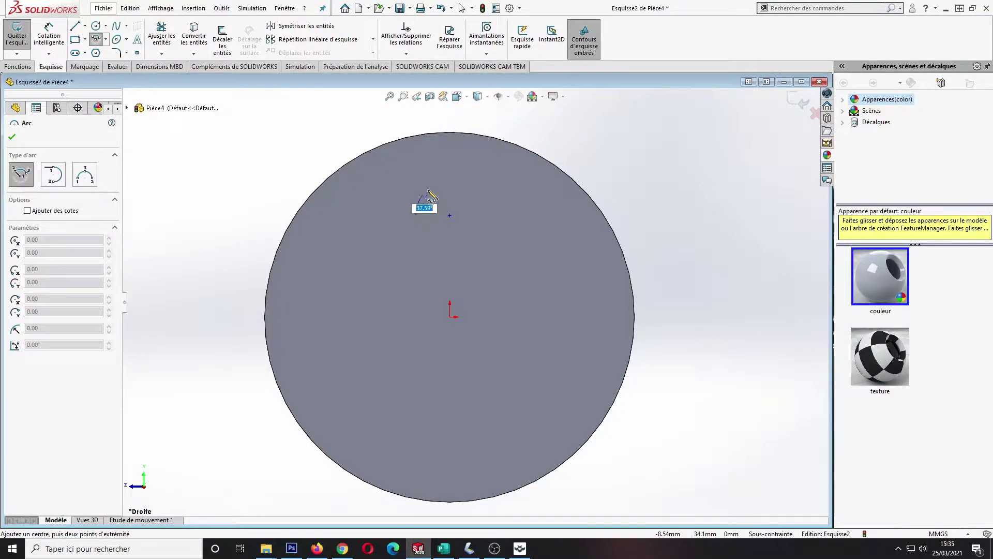
{"action": "left_click", "coordinate": [484, 215]}
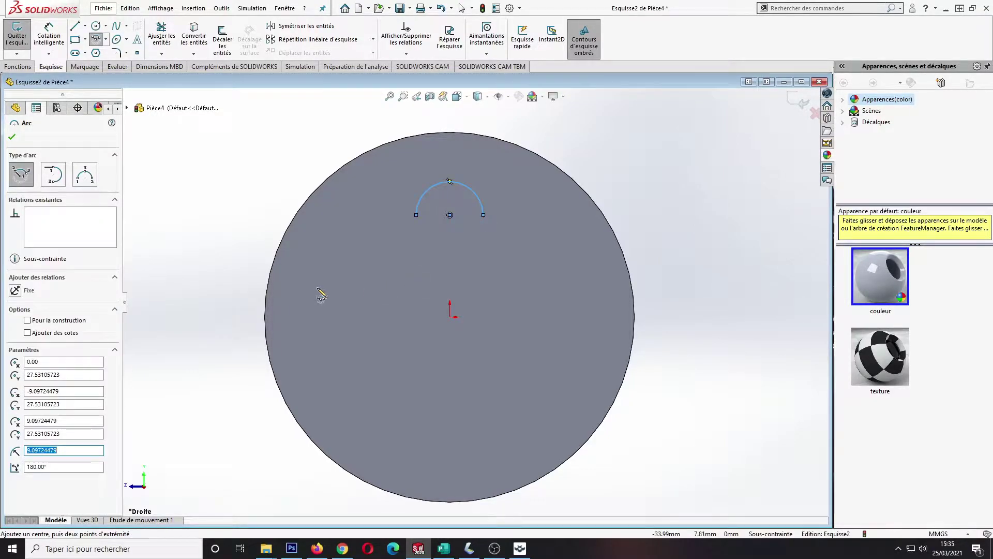
- Close the arc into a tapered profile with two slanted lines joined by a horizontal base line, and leave the Line tool
{"action": "left_click", "coordinate": [75, 27]}
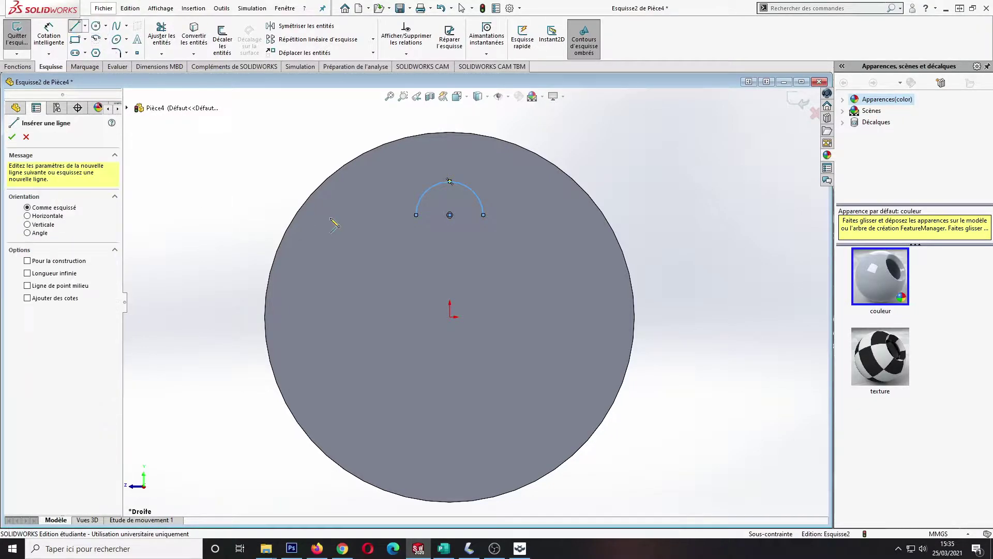
{"action": "left_click", "coordinate": [416, 214]}
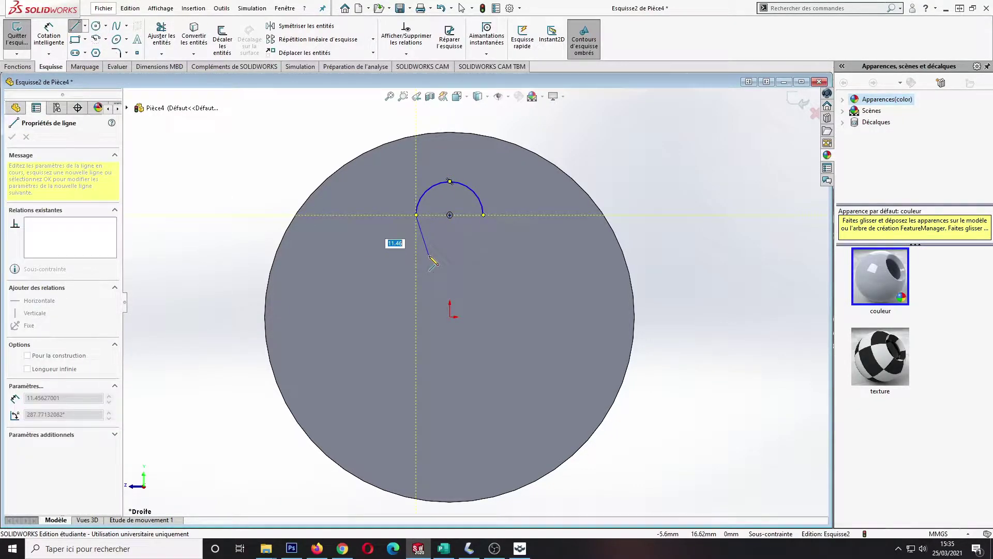
{"action": "left_click", "coordinate": [429, 255]}
{"action": "left_click", "coordinate": [462, 256]}
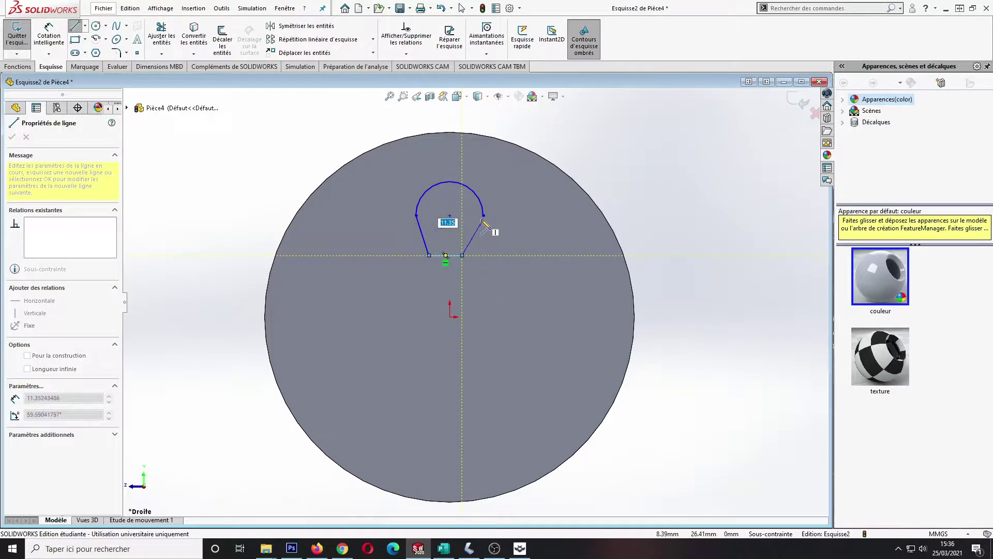
{"action": "left_click", "coordinate": [483, 215]}
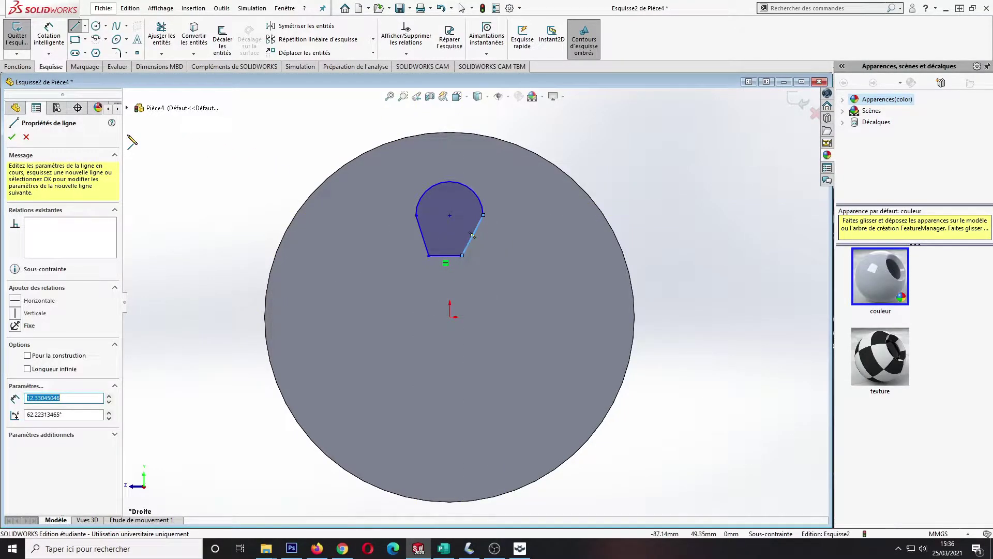
{"action": "left_click", "coordinate": [27, 137]}
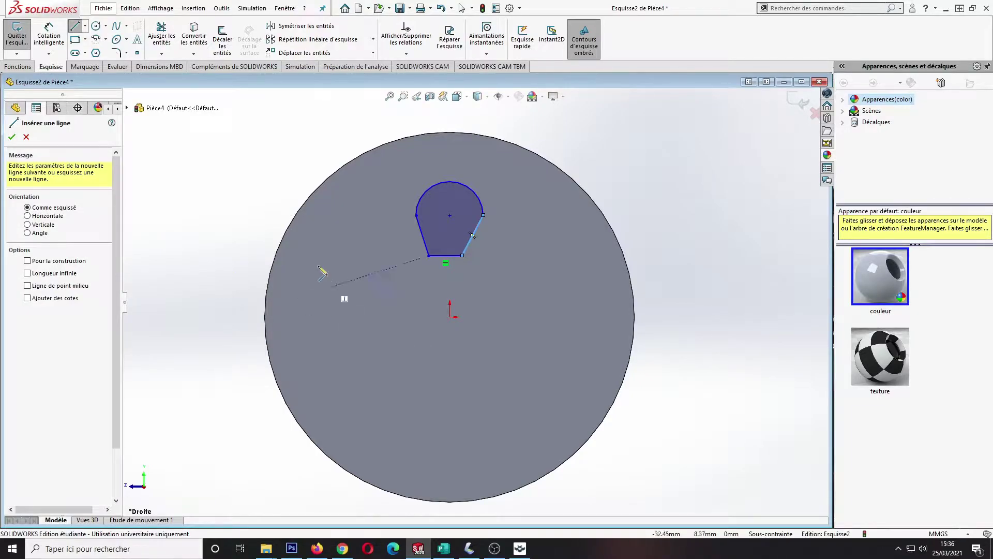
{"action": "left_click", "coordinate": [14, 138]}
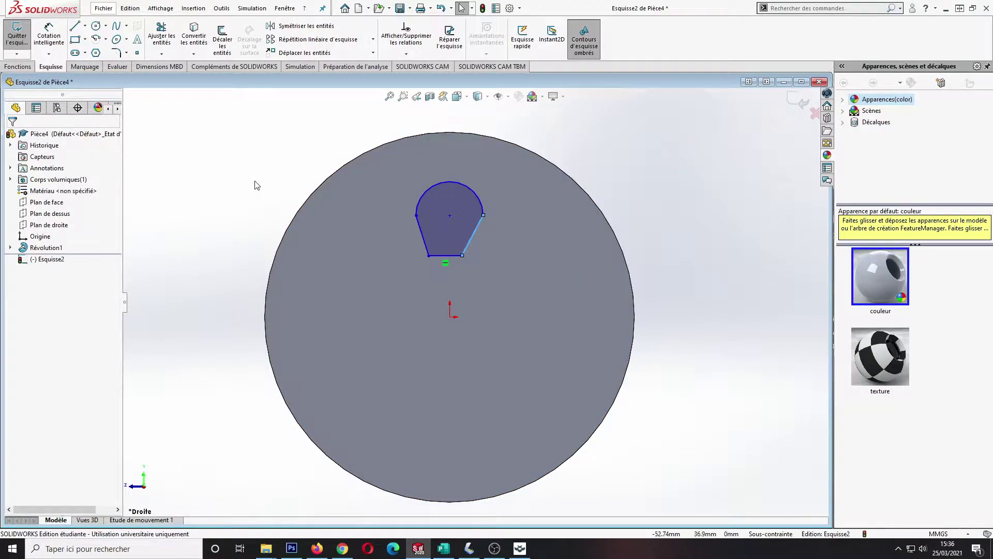
- Exit the sketch and cut the closed profile into the large end face as a blind extruded cut 4 mm deep
{"action": "middle_click_drag", "start_coordinate": [250, 211], "coordinate": [226, 295]}
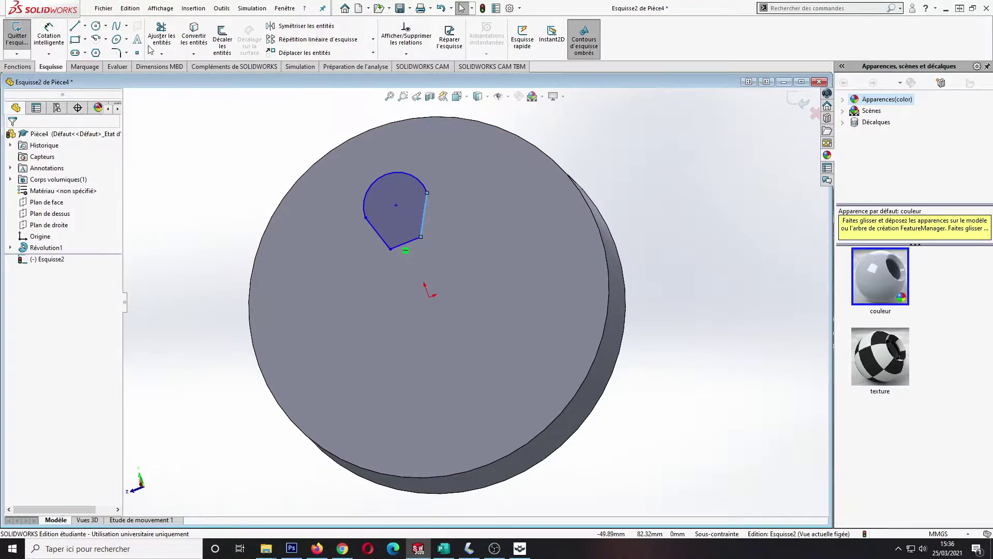
{"action": "left_click", "coordinate": [16, 45]}
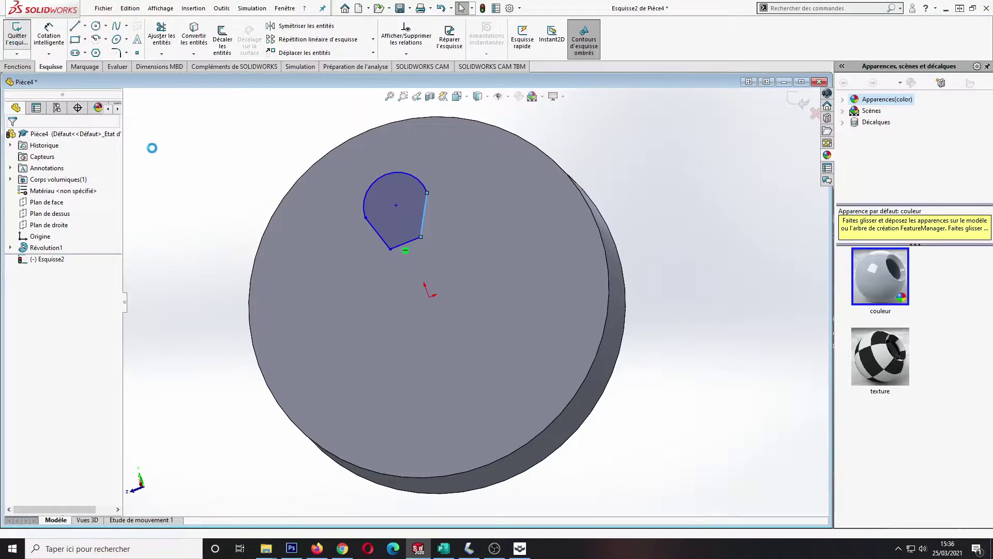
{"action": "left_click", "coordinate": [20, 67]}
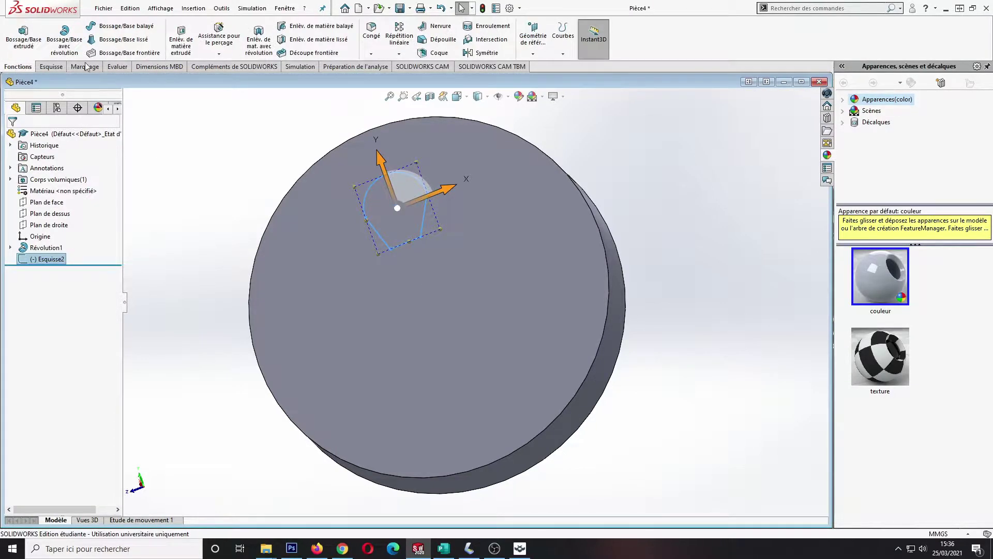
{"action": "left_click", "coordinate": [183, 36]}
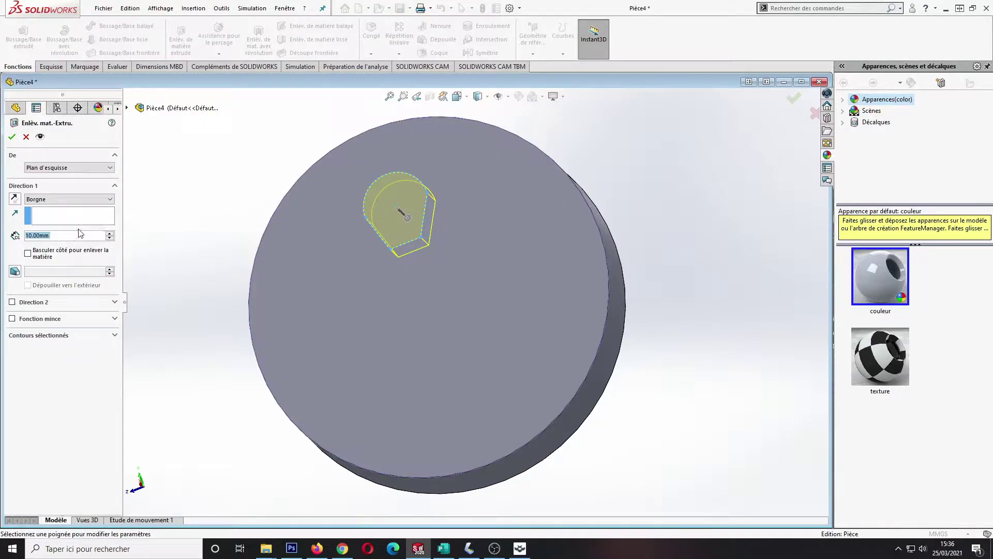
{"action": "type", "text": "4"}
{"action": "key", "text": "Return"}
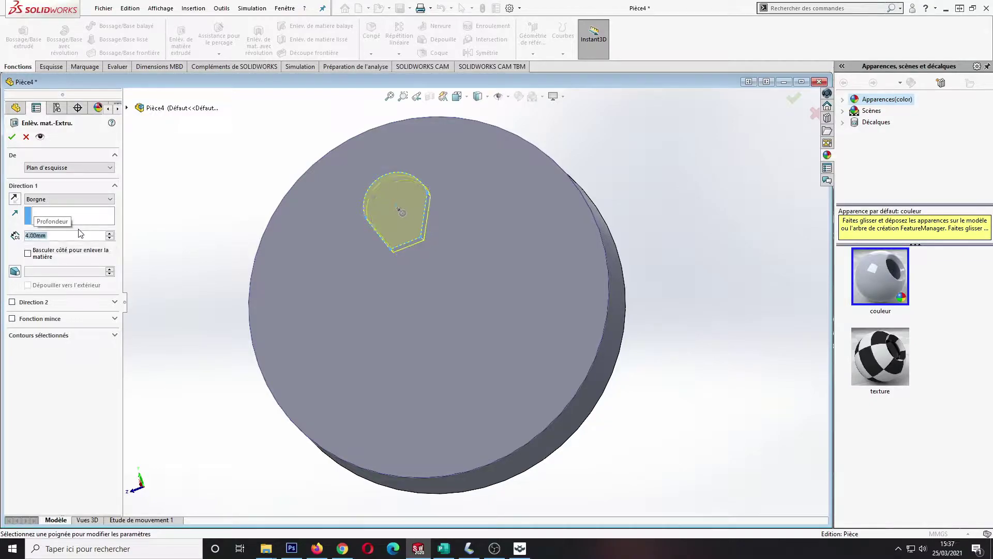
{"action": "left_click", "coordinate": [12, 137]}
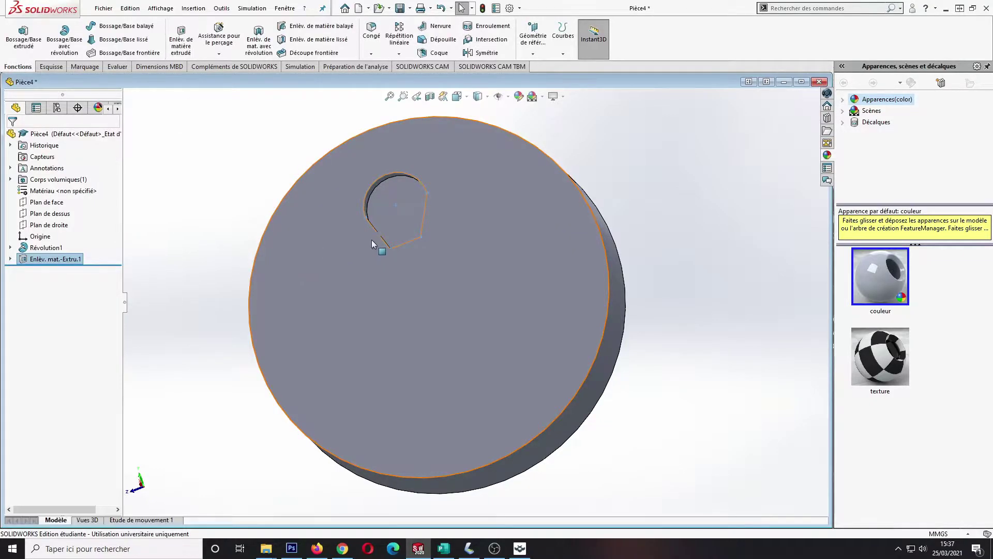
{"action": "left_click", "coordinate": [204, 205]}
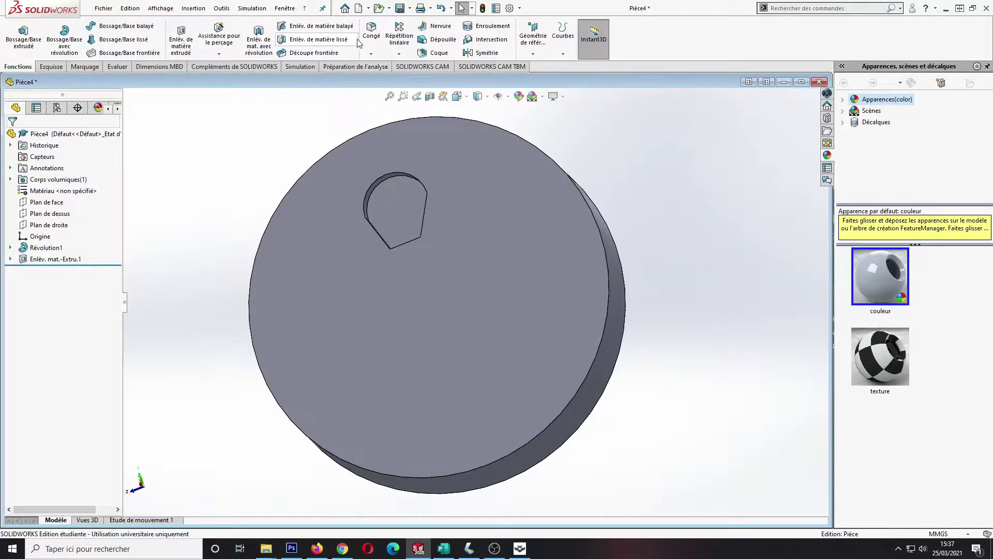
- Create a circular pattern of the pocket cut around the large face's outer edge with 5 equally spaced instances over 360 degrees
{"action": "left_click", "coordinate": [402, 56]}
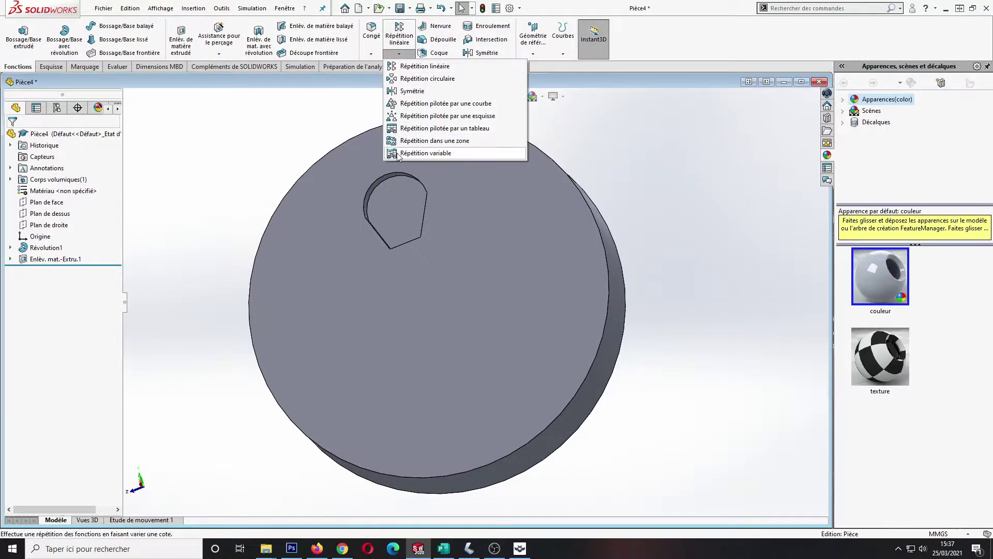
{"action": "left_click", "coordinate": [55, 260]}
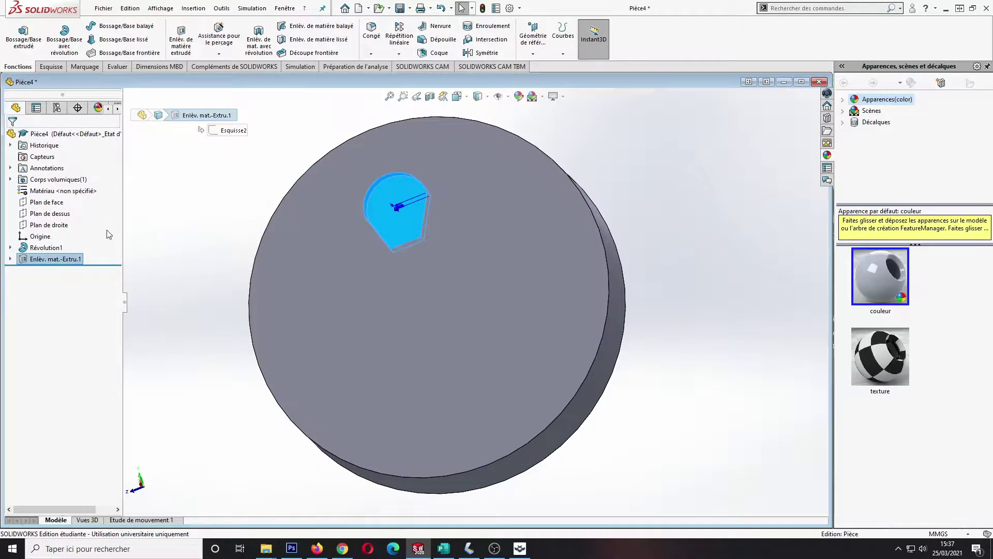
{"action": "left_click", "coordinate": [399, 54]}
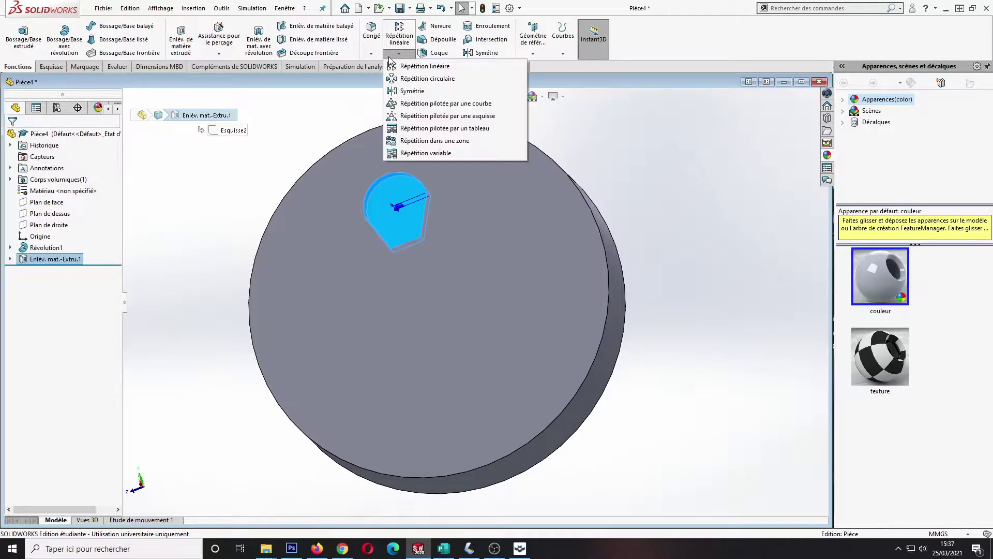
{"action": "left_click", "coordinate": [407, 79]}
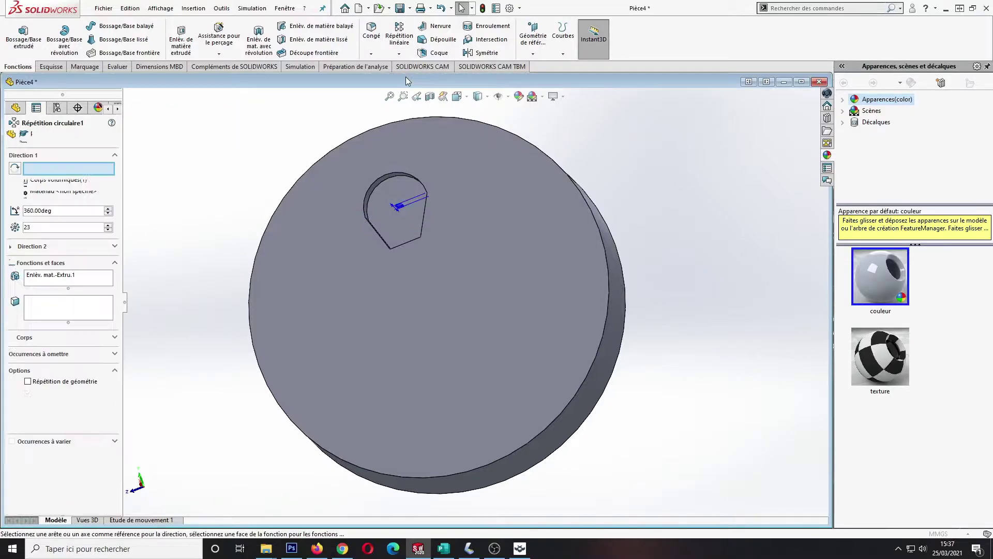
{"action": "left_click", "coordinate": [449, 119]}
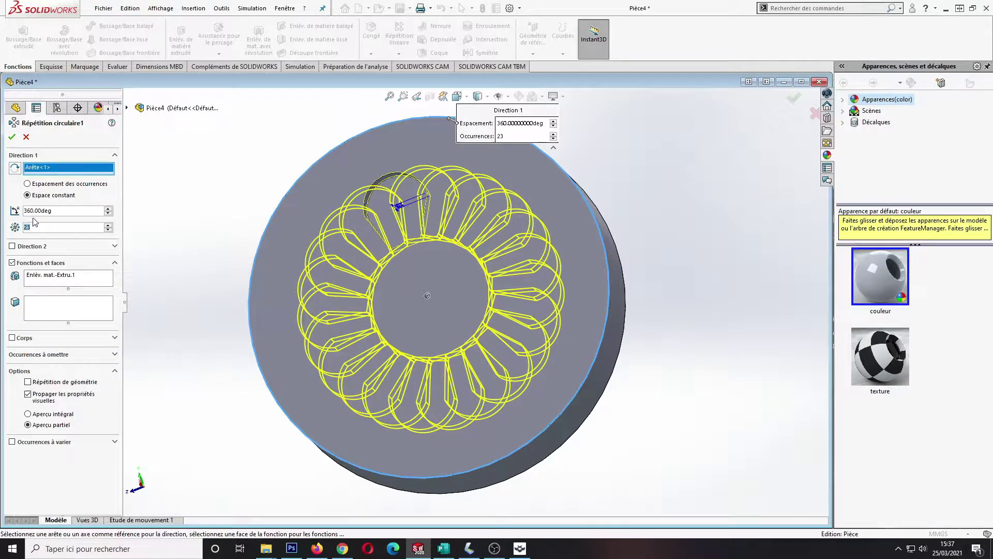
{"action": "key", "text": "Return"}
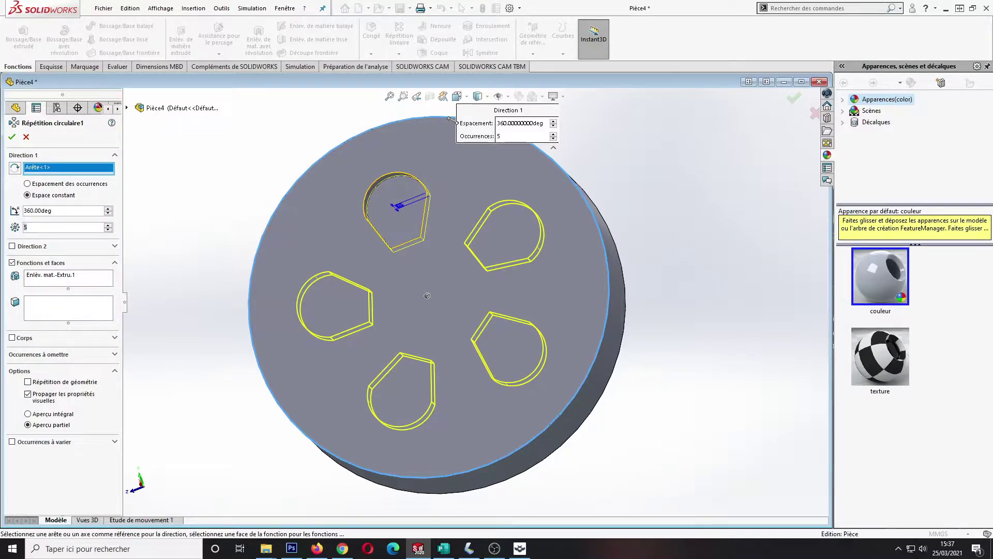
{"action": "left_click", "coordinate": [12, 136]}
{"action": "middle_click_drag", "start_coordinate": [560, 246], "coordinate": [383, 317]}
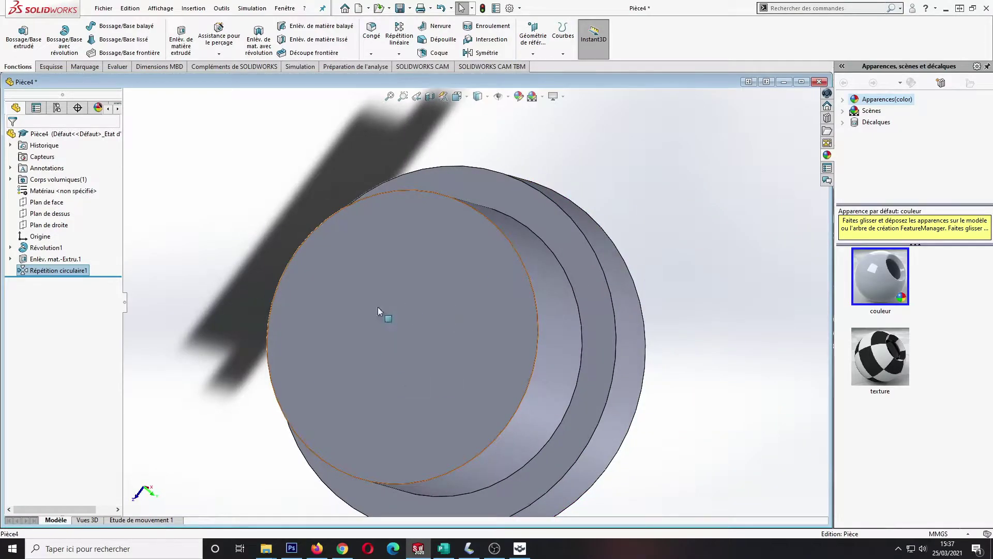
{"action": "middle_click_drag", "start_coordinate": [573, 305], "coordinate": [492, 281]}
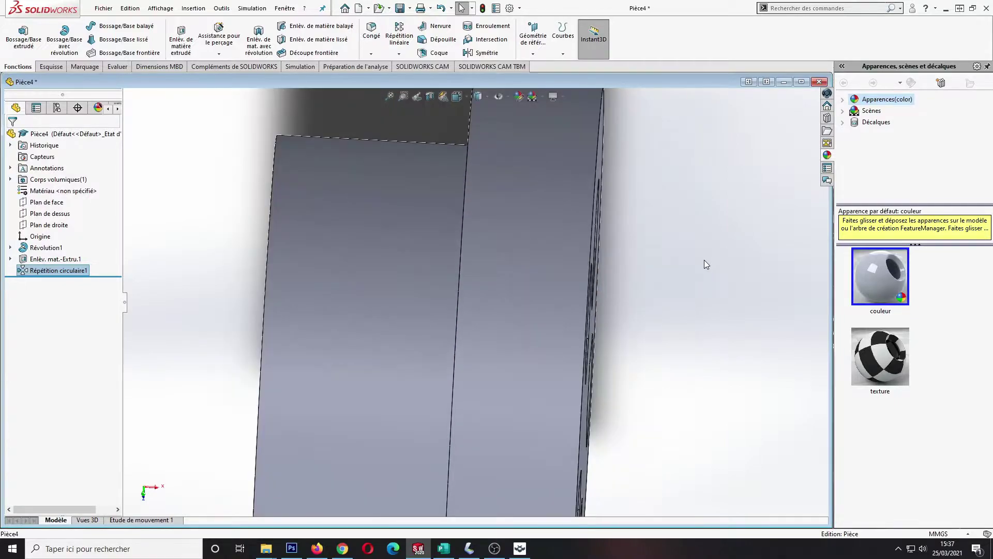
{"action": "scroll", "coordinate": [703, 260], "scroll_direction": "up", "scroll_amount": 4}
{"action": "middle_click_drag", "start_coordinate": [390, 200], "coordinate": [417, 210]}
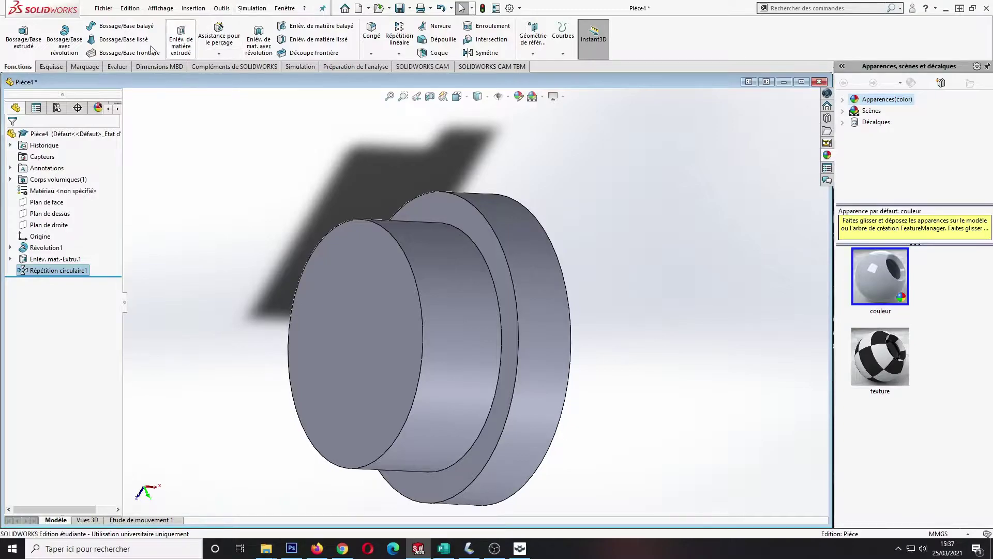
- Create a new part document and tile the two open part windows vertically
{"action": "left_click", "coordinate": [101, 8]}
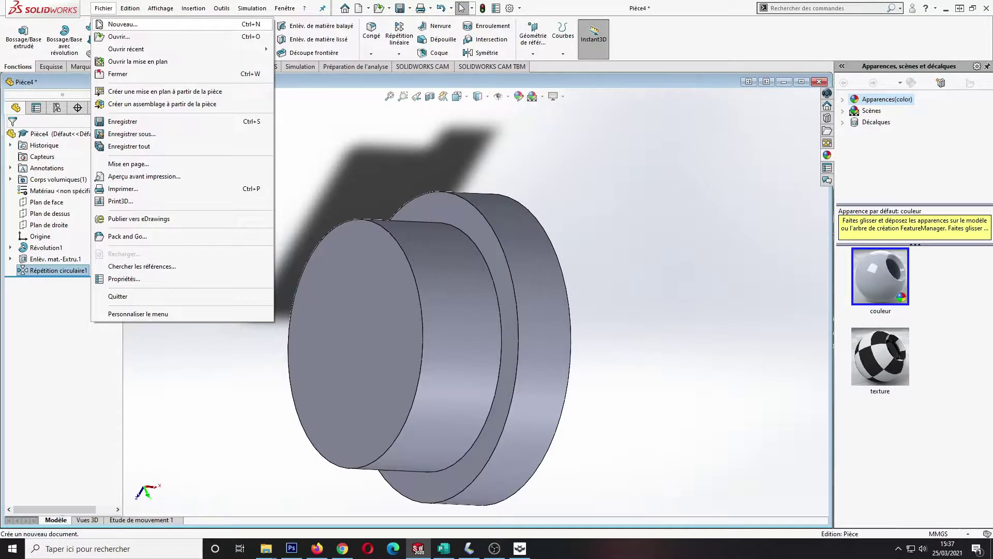
{"action": "left_click", "coordinate": [119, 22]}
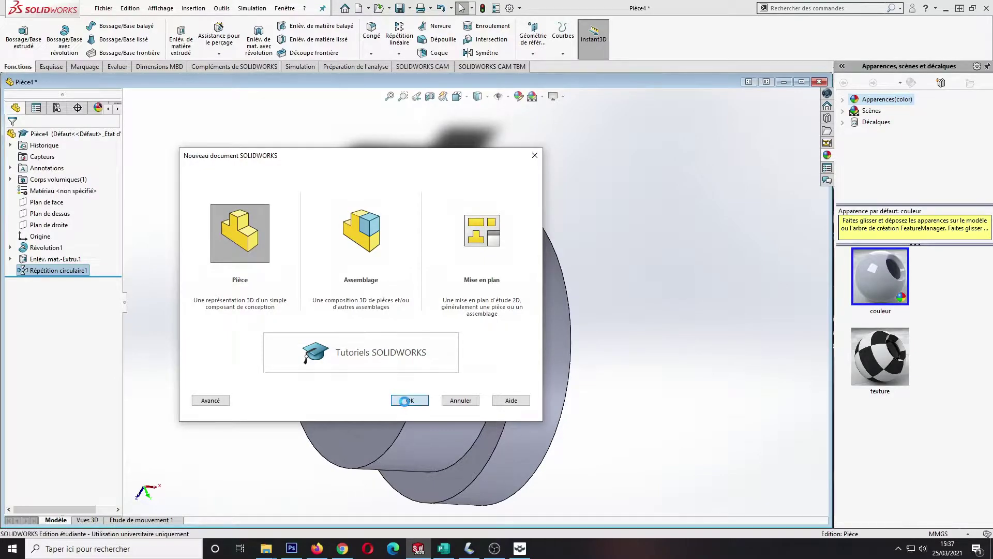
{"action": "left_click", "coordinate": [408, 400]}
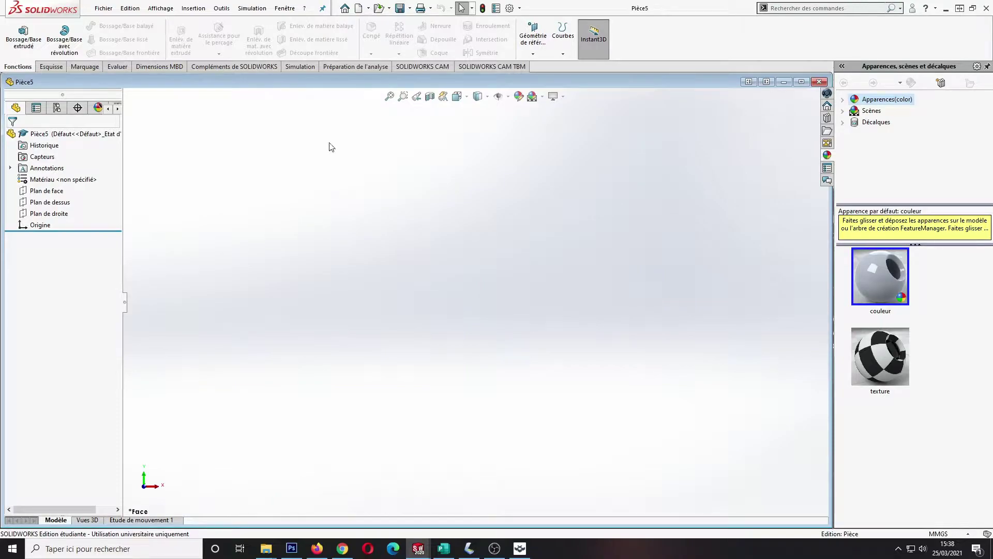
{"action": "left_click", "coordinate": [286, 8]}
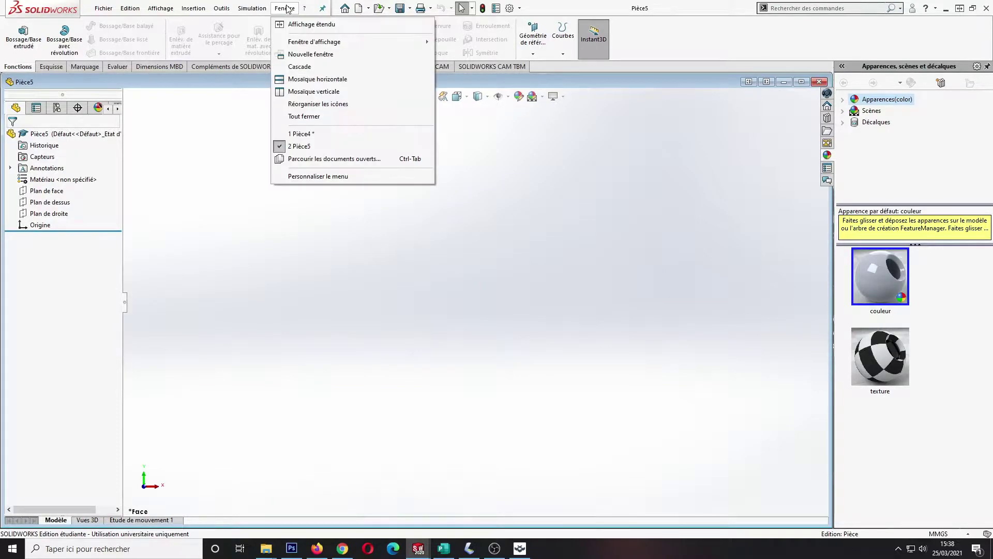
{"action": "left_click", "coordinate": [298, 93]}
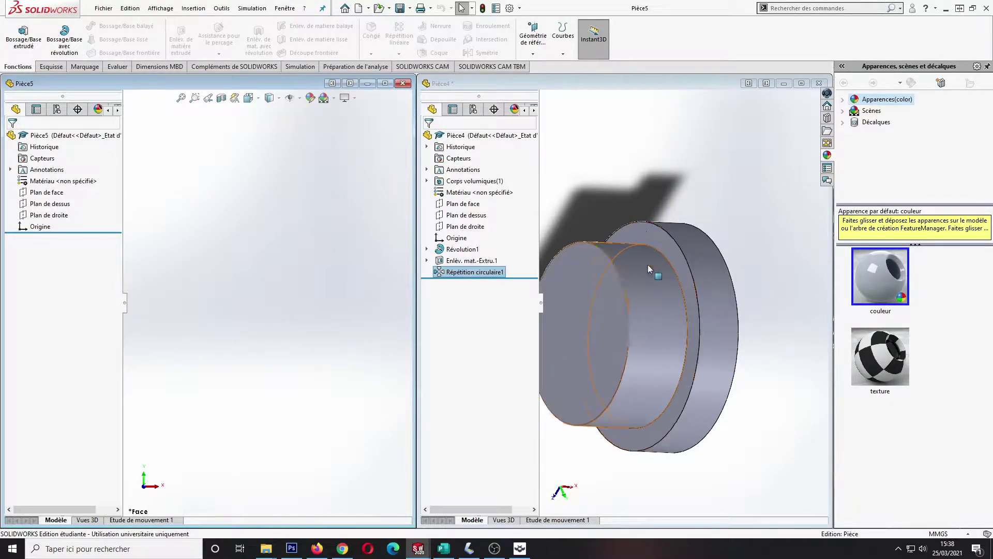
- Display the dimensions of the revolve's sketch in the Pièce4 part and orient the model so they can be read
{"action": "scroll", "coordinate": [651, 282], "scroll_direction": "up", "scroll_amount": 3}
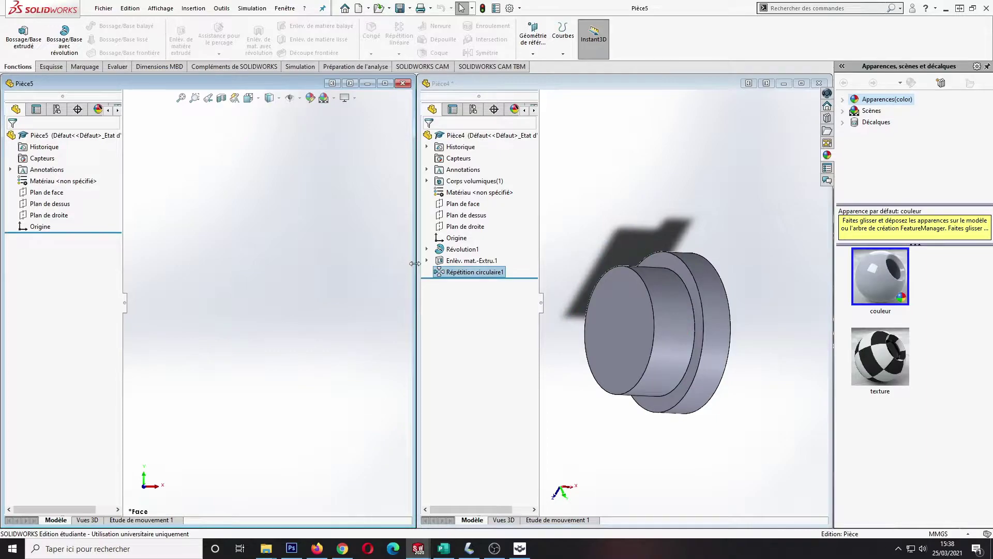
{"action": "left_click", "coordinate": [427, 249]}
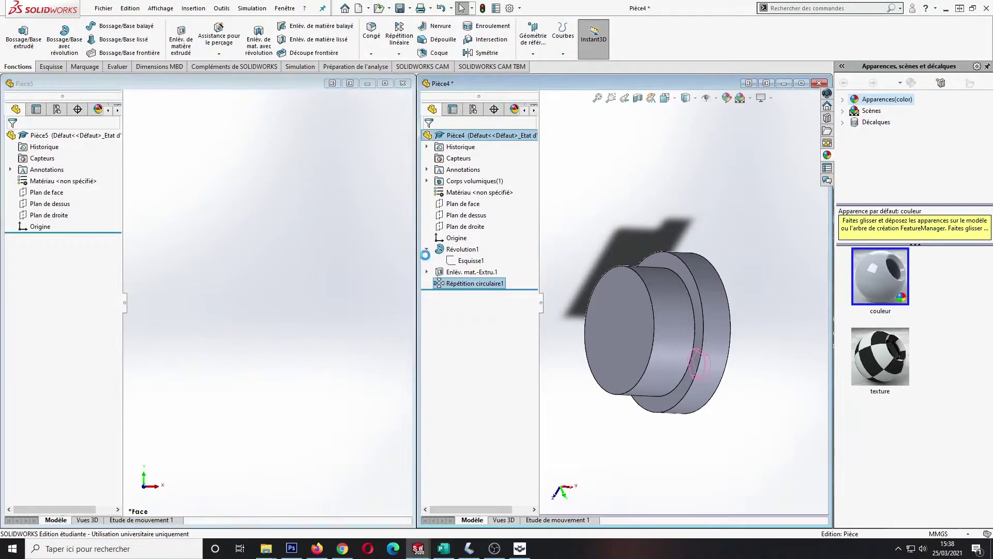
{"action": "left_click", "coordinate": [464, 262]}
{"action": "middle_click_drag", "start_coordinate": [716, 373], "coordinate": [672, 433]}
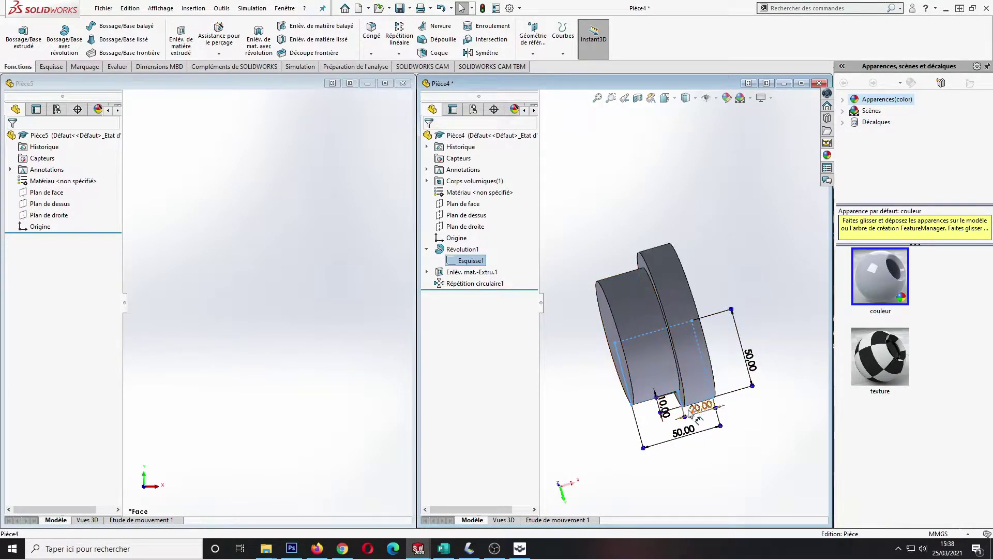
{"action": "middle_click_drag", "start_coordinate": [606, 403], "coordinate": [587, 371]}
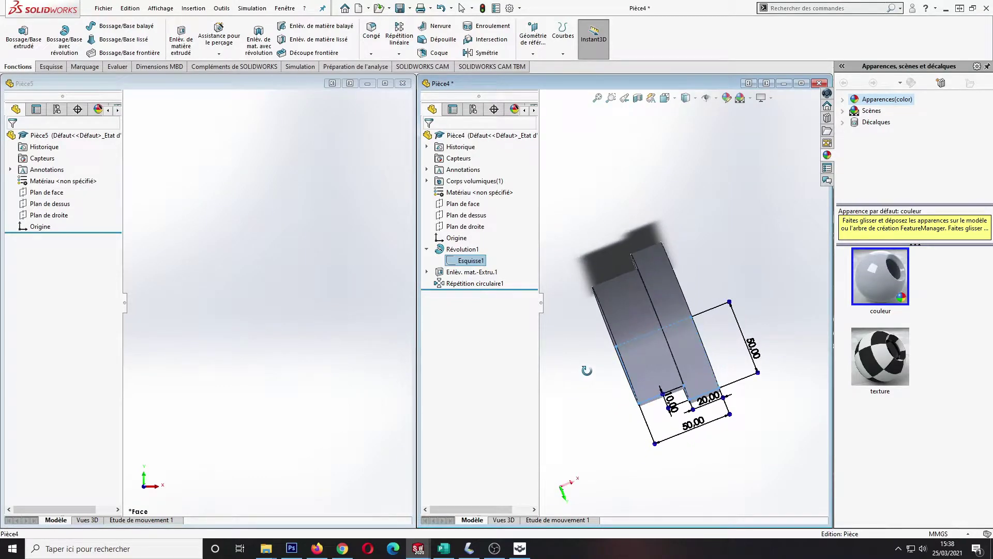
{"action": "left_click", "coordinate": [51, 67]}
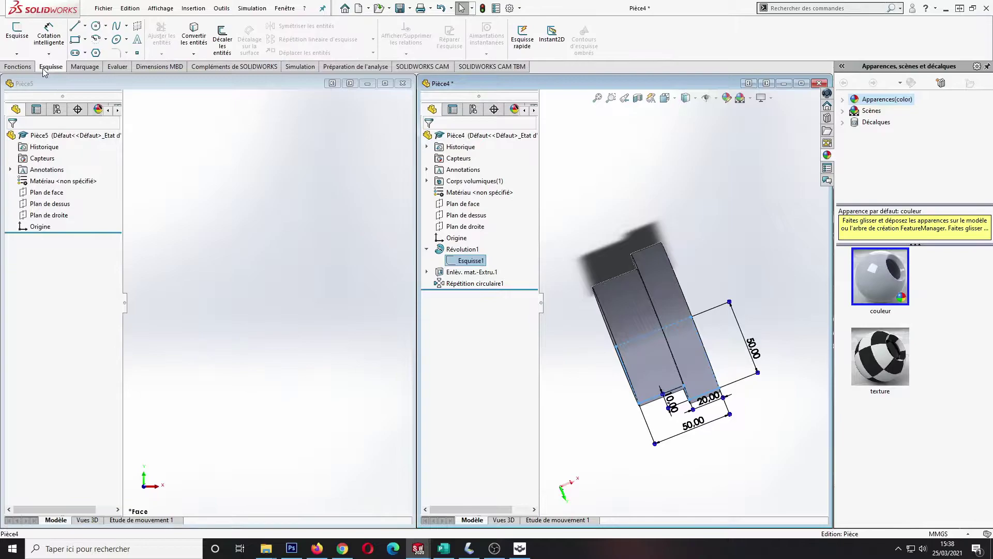
{"action": "left_click", "coordinate": [17, 28]}
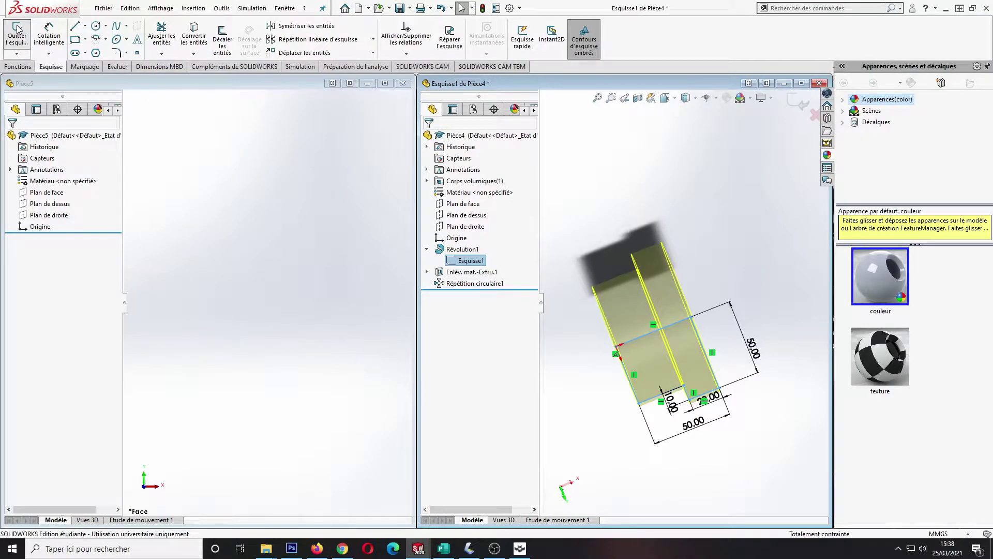
{"action": "left_click", "coordinate": [17, 37]}
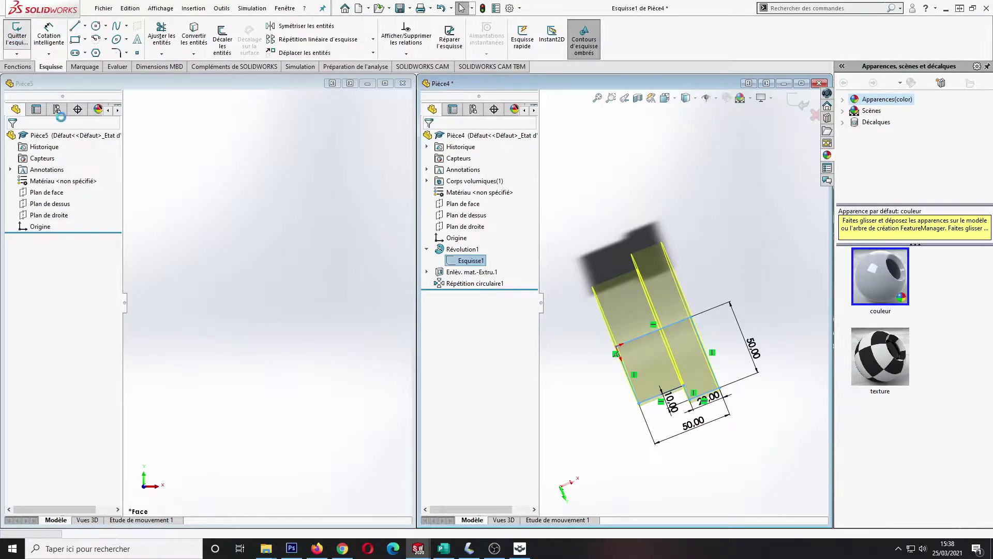
- Start a sketch on the front plane of the Pièce5 part and draw a horizontal construction line about 76 mm long through the origin
{"action": "left_click", "coordinate": [231, 159]}
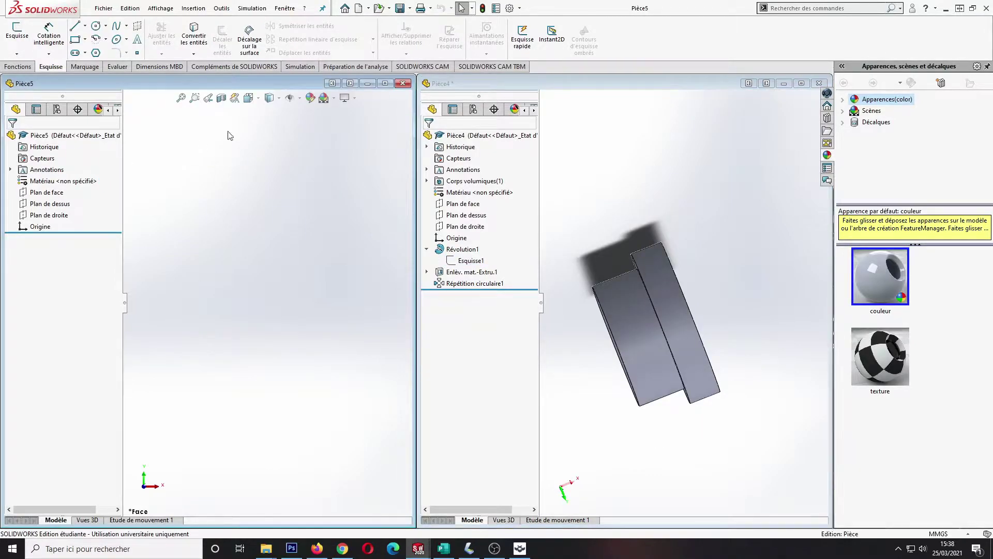
{"action": "left_click", "coordinate": [5, 31]}
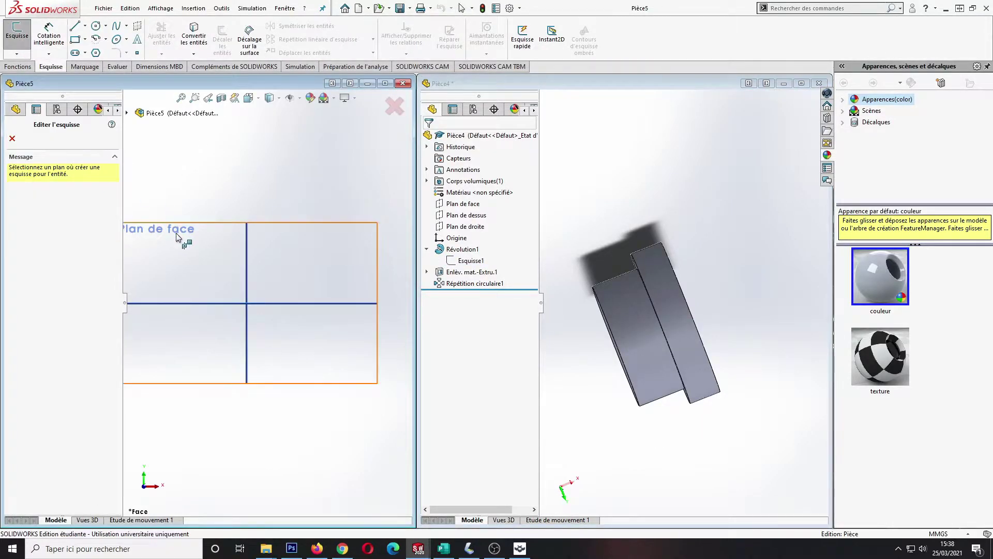
{"action": "left_click", "coordinate": [175, 225]}
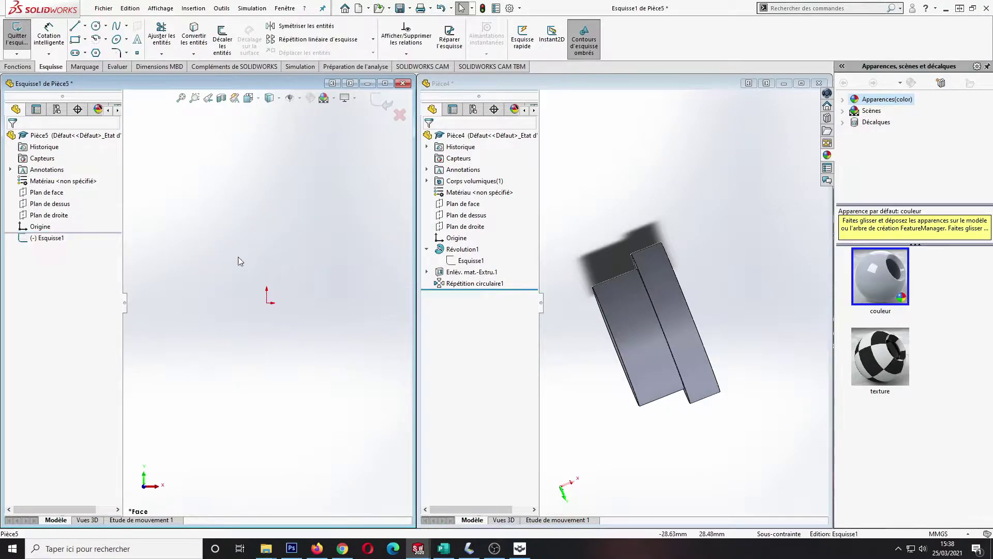
{"action": "left_click", "coordinate": [75, 26]}
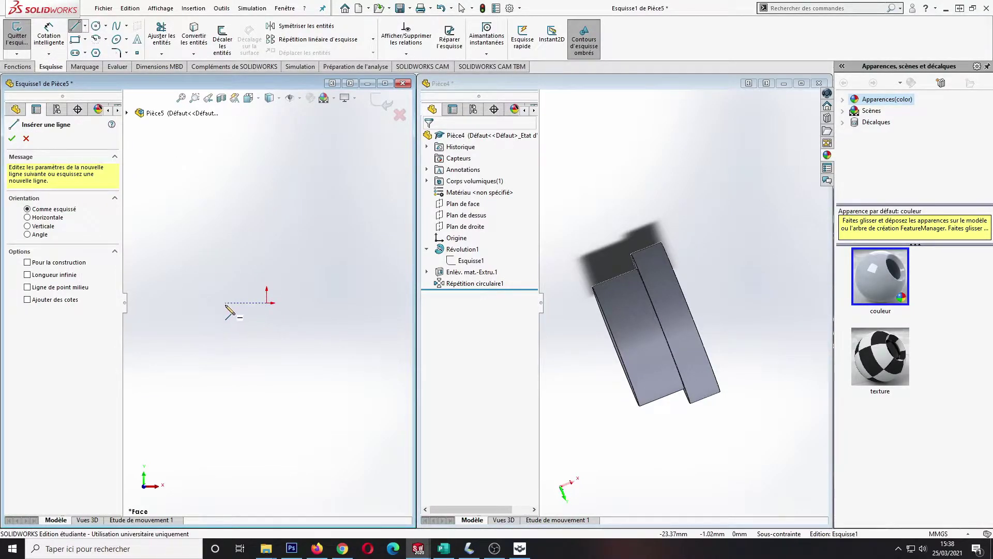
{"action": "left_click", "coordinate": [359, 303]}
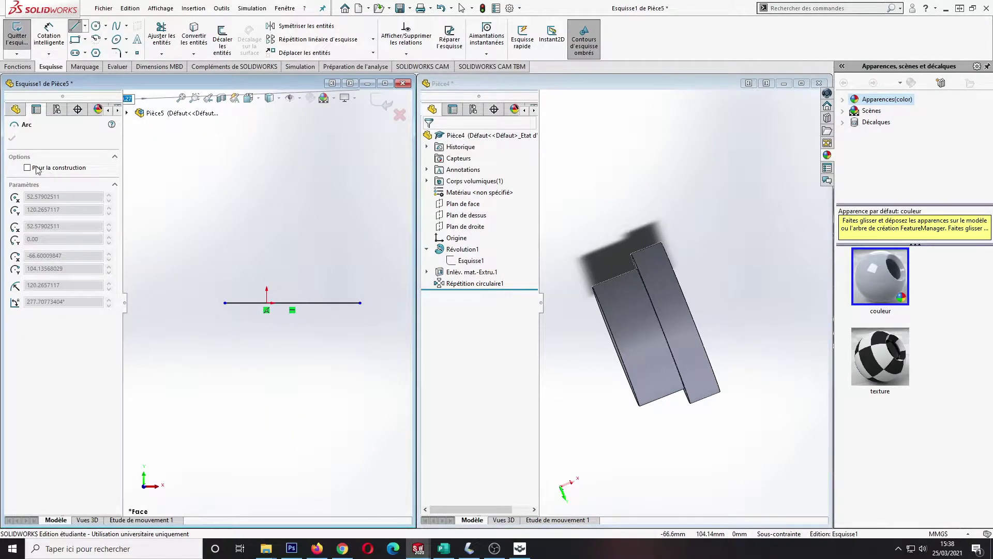
{"action": "left_click", "coordinate": [75, 28]}
{"action": "left_click", "coordinate": [309, 303]}
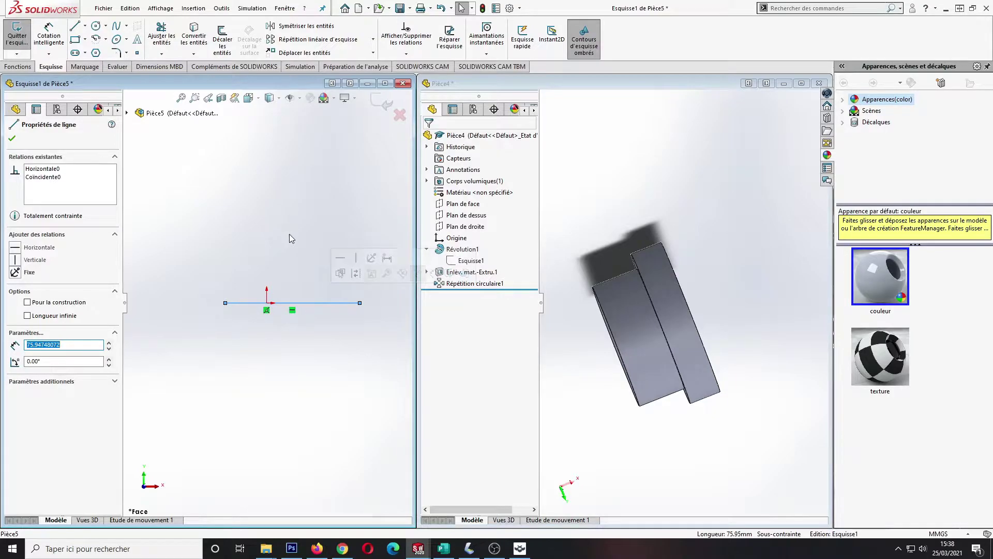
{"action": "left_click", "coordinate": [27, 302]}
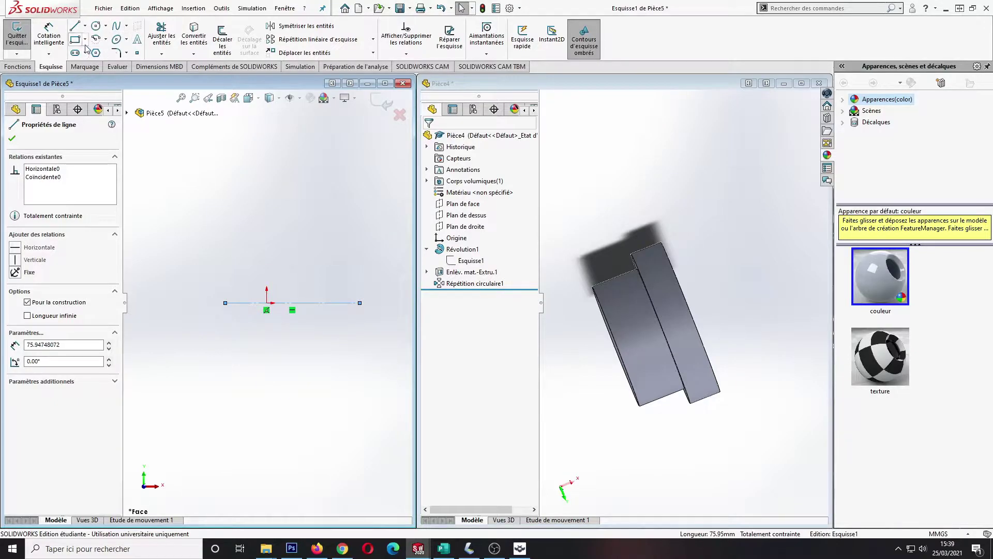
- Draw a closed six-line stepped profile above the construction line, about 37 mm wide and 26 mm high, with a notch at its lower right corner
{"action": "left_click", "coordinate": [267, 242]}
{"action": "left_click", "coordinate": [312, 243]}
{"action": "left_click", "coordinate": [312, 225]}
{"action": "left_click", "coordinate": [332, 225]}
{"action": "left_click", "coordinate": [333, 196]}
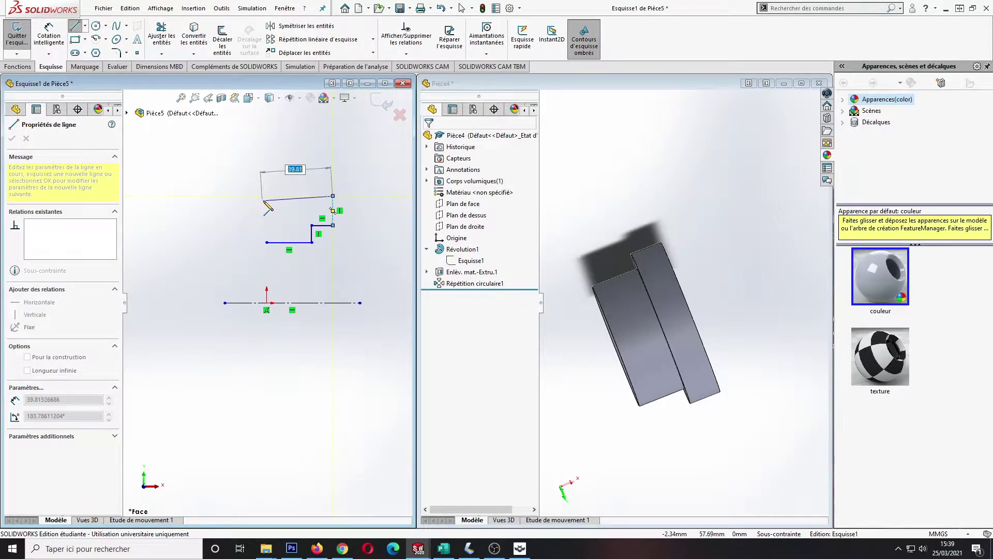
{"action": "left_click", "coordinate": [267, 196]}
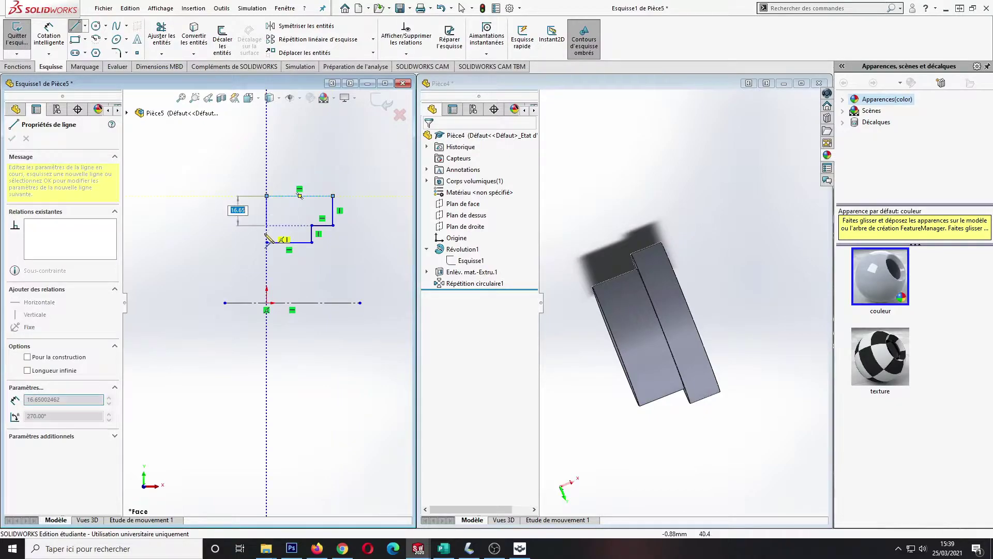
{"action": "left_click", "coordinate": [266, 242]}
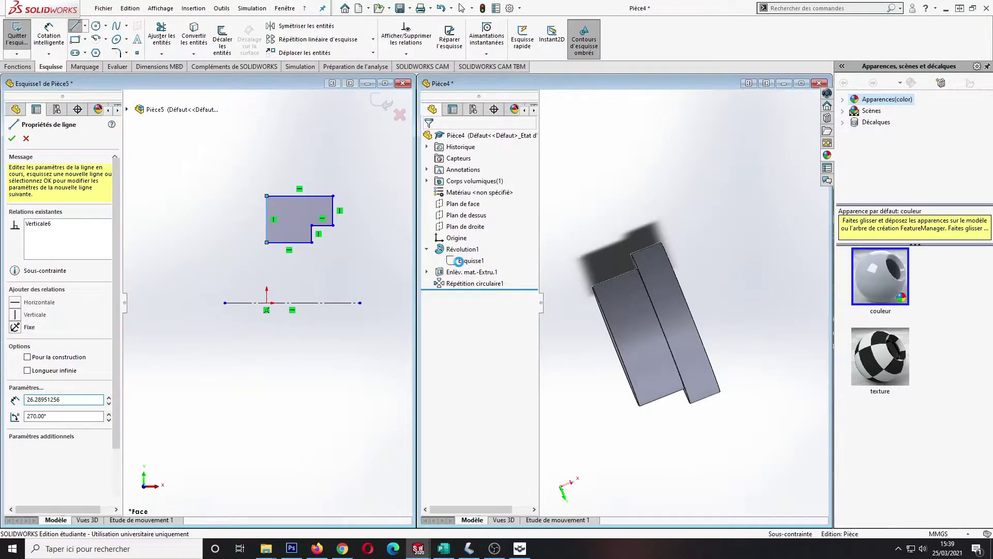
- Display the Pièce4 revolve sketch's dimensions for reference, and dimension the new profile's outer notch corner at 50 mm vertically from the origin
{"action": "left_click", "coordinate": [461, 261]}
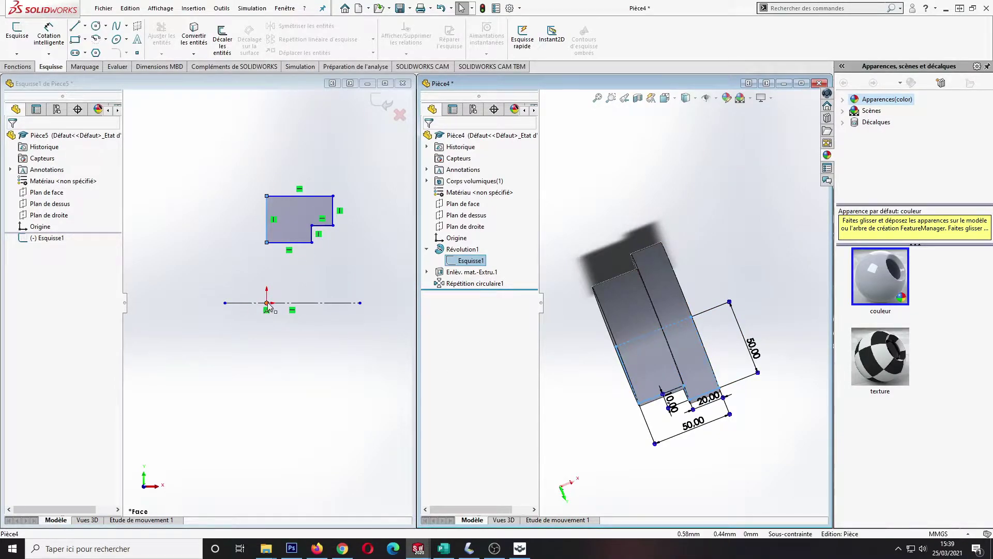
{"action": "left_click", "coordinate": [335, 227]}
{"action": "left_click", "coordinate": [48, 35]}
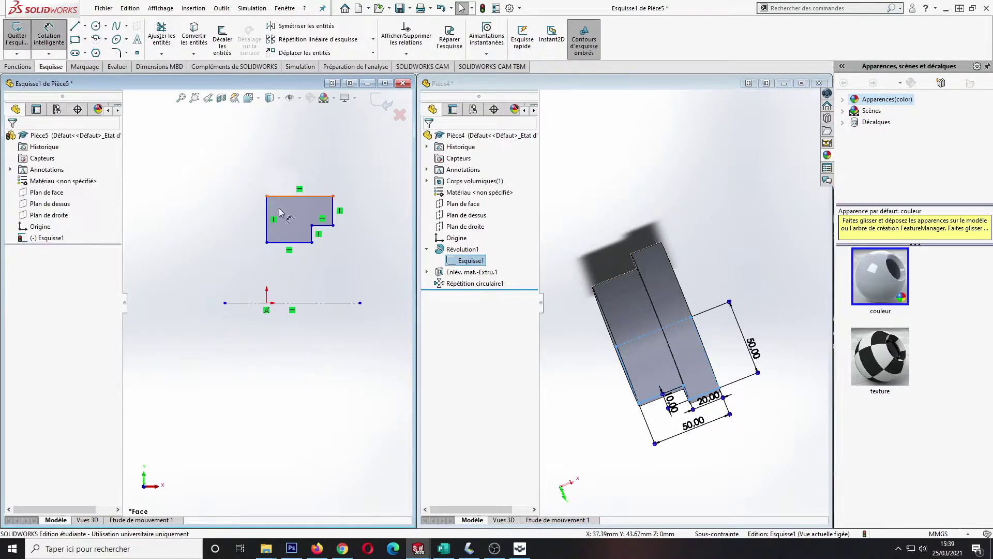
{"action": "left_click", "coordinate": [333, 225]}
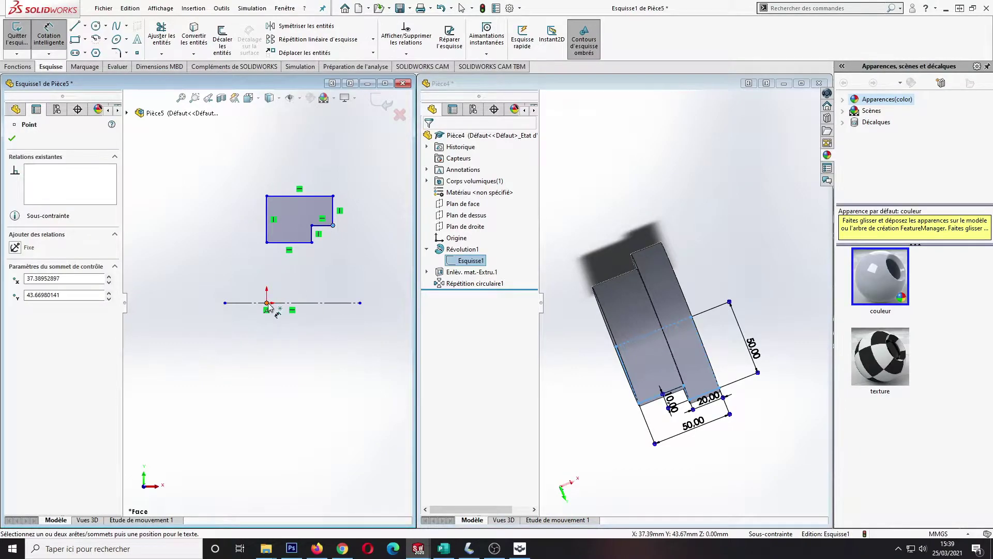
{"action": "left_click", "coordinate": [267, 304]}
{"action": "left_click", "coordinate": [365, 272]}
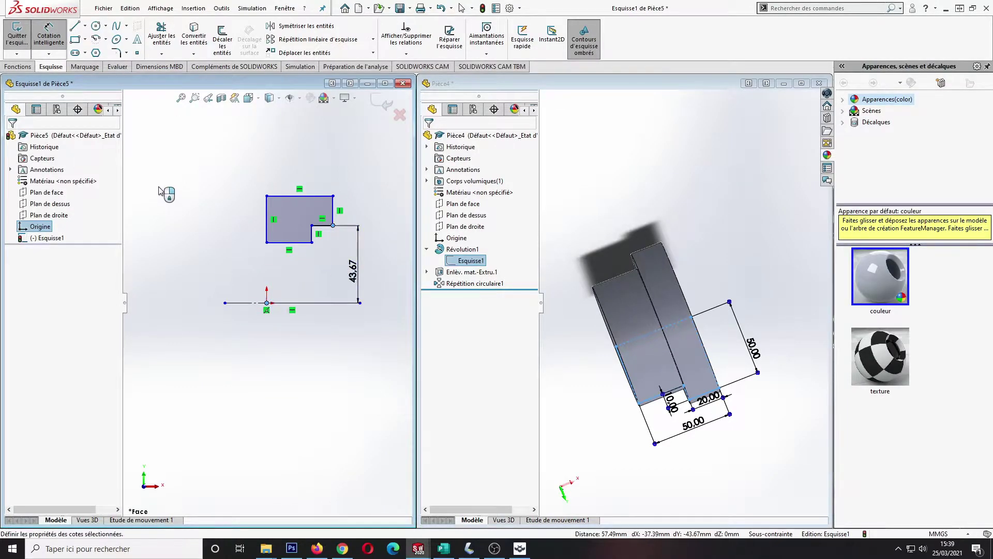
{"action": "type", "text": "50"}
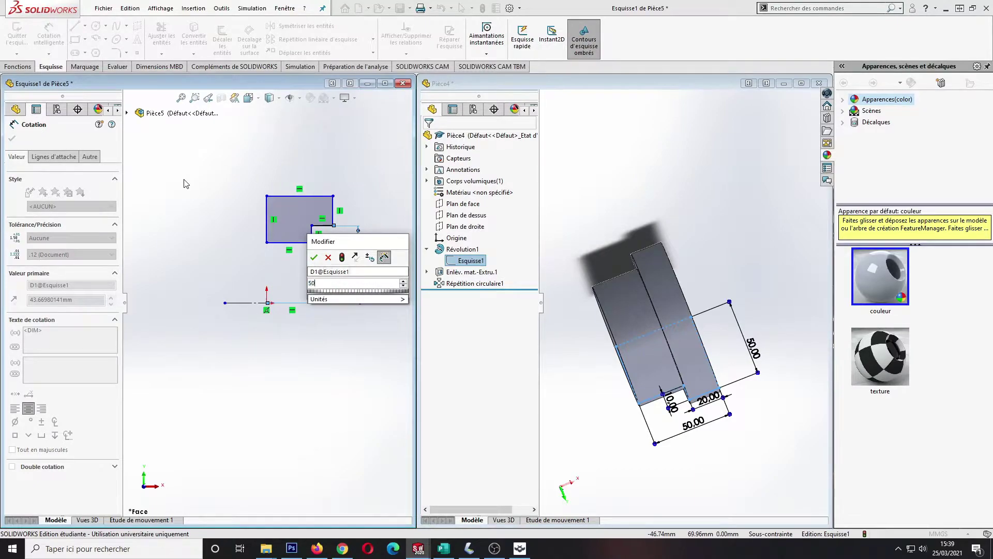
{"action": "key", "text": "Return"}
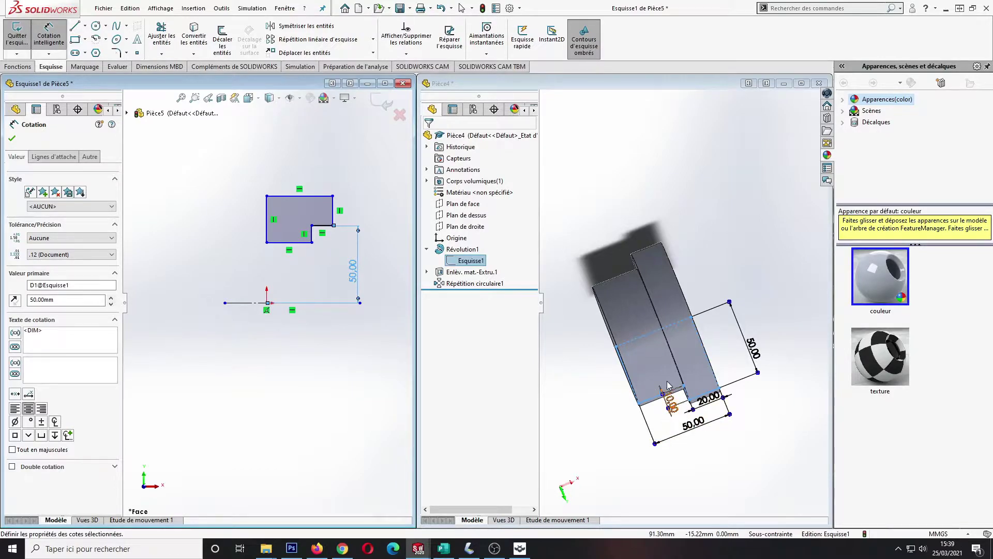
- Dimension the short vertical edge of the profile's notch at 10 mm
{"action": "left_click", "coordinate": [310, 235]}
{"action": "left_click", "coordinate": [310, 234]}
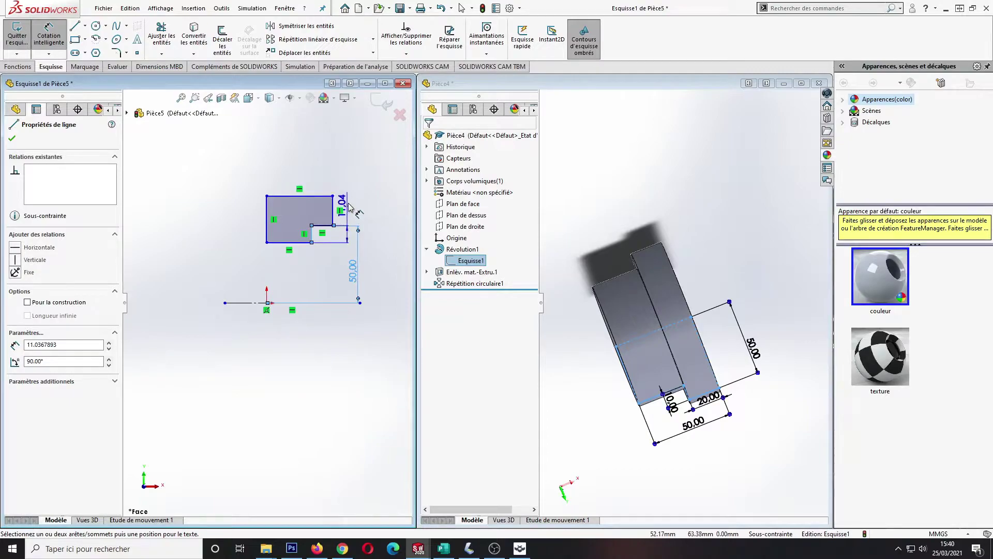
{"action": "left_click", "coordinate": [355, 209]}
{"action": "type", "text": "10"}
{"action": "key", "text": "Return"}
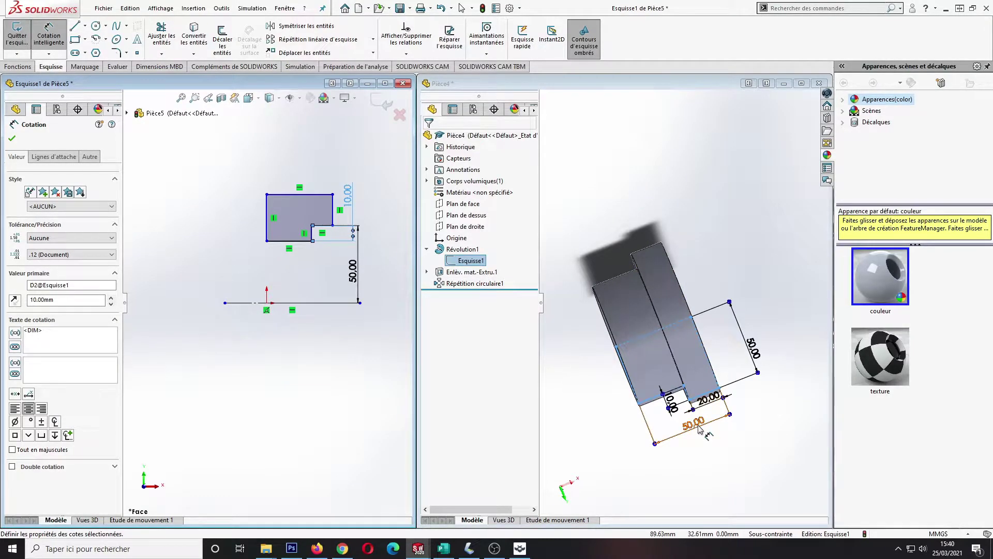
- Dimension the profile's upper edge at 50 mm and the notch's horizontal edge at 20 mm
{"action": "left_click", "coordinate": [282, 195]}
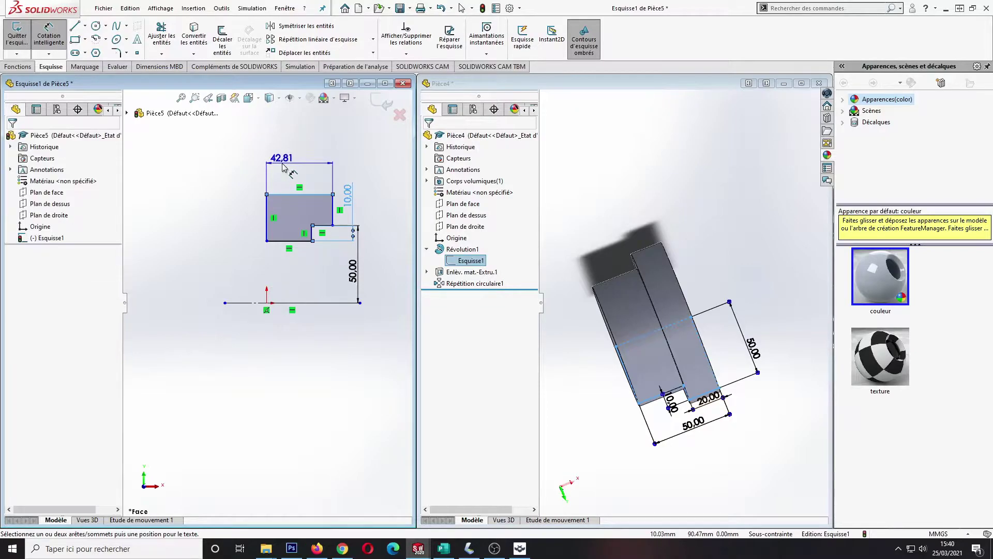
{"action": "left_click", "coordinate": [221, 158]}
{"action": "type", "text": "50"}
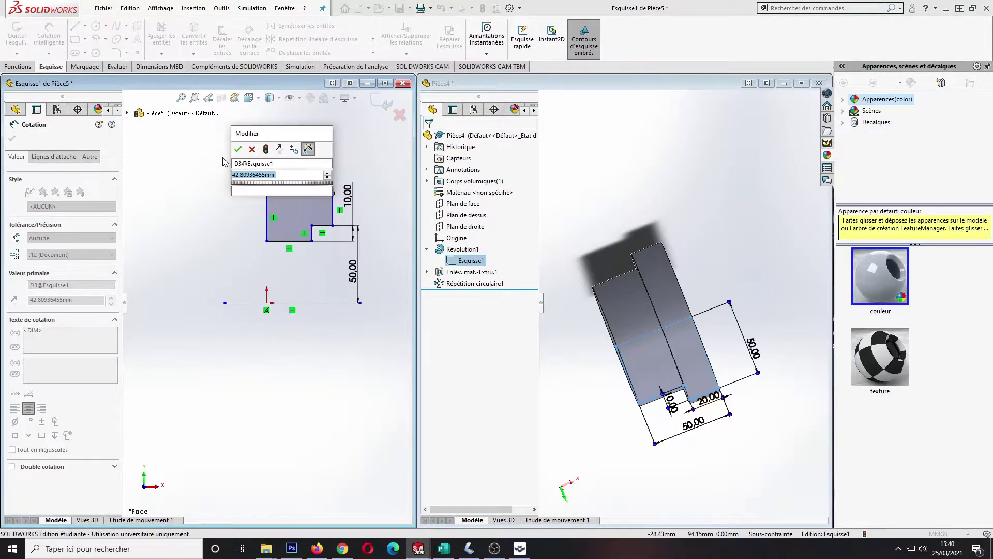
{"action": "key", "text": "Return"}
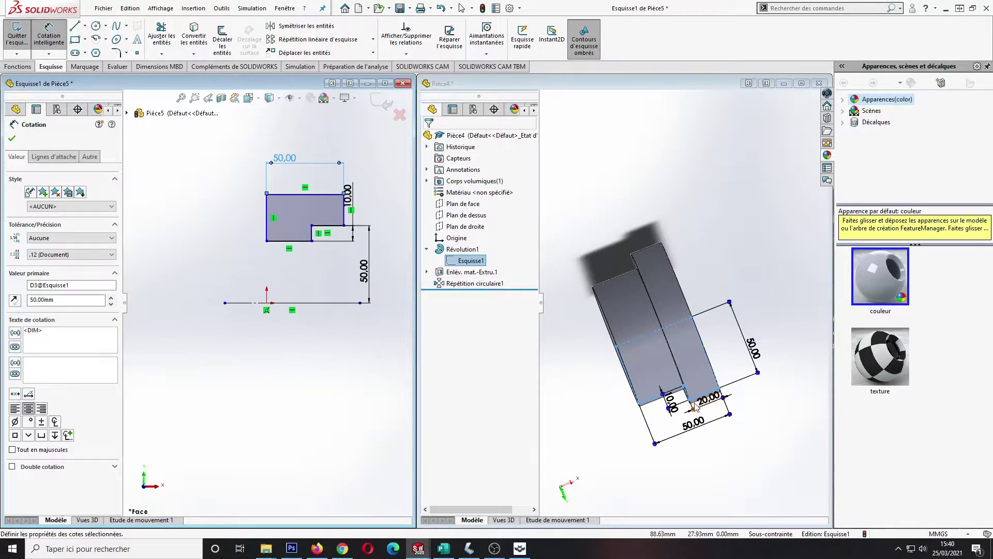
{"action": "left_click", "coordinate": [324, 227]}
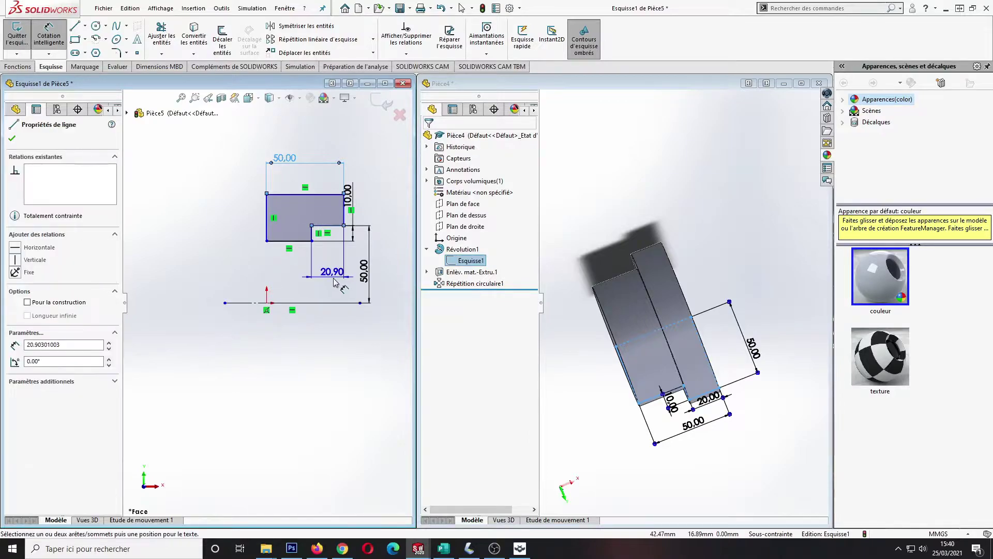
{"action": "left_click", "coordinate": [329, 366]}
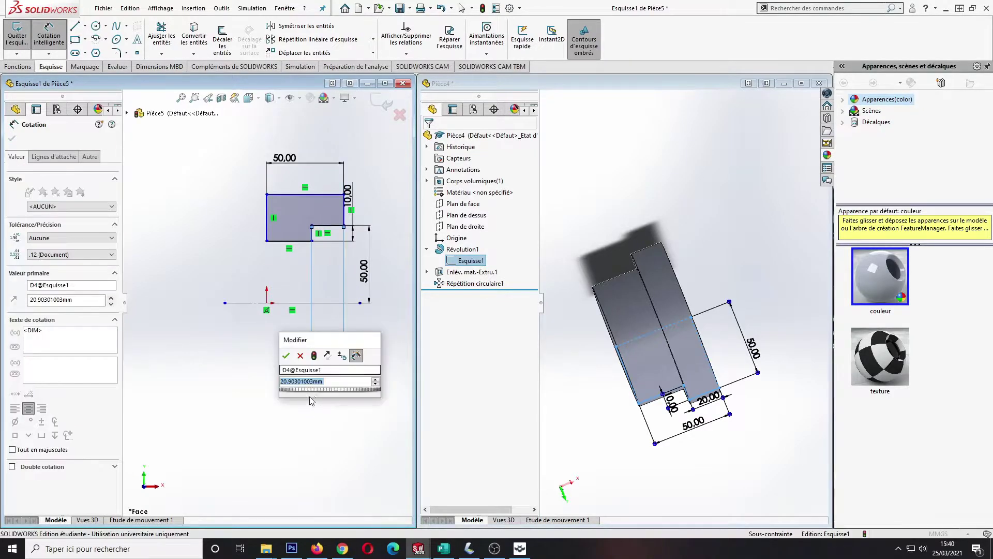
{"action": "key", "text": "Return"}
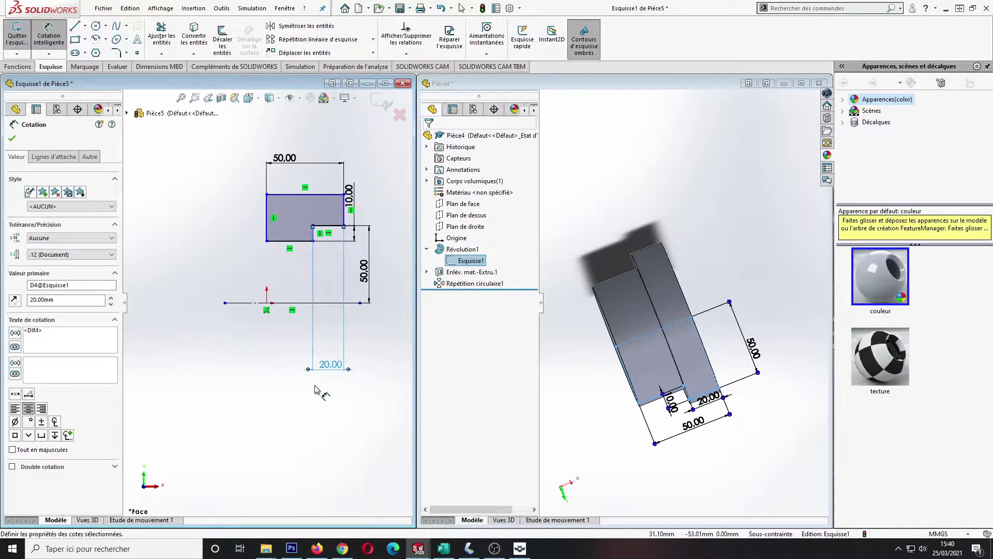
- Test the profile's remaining freedom by raising its upper edge to about 78 mm above the origin and shifting the whole profile horizontally
{"action": "left_click", "coordinate": [279, 194]}
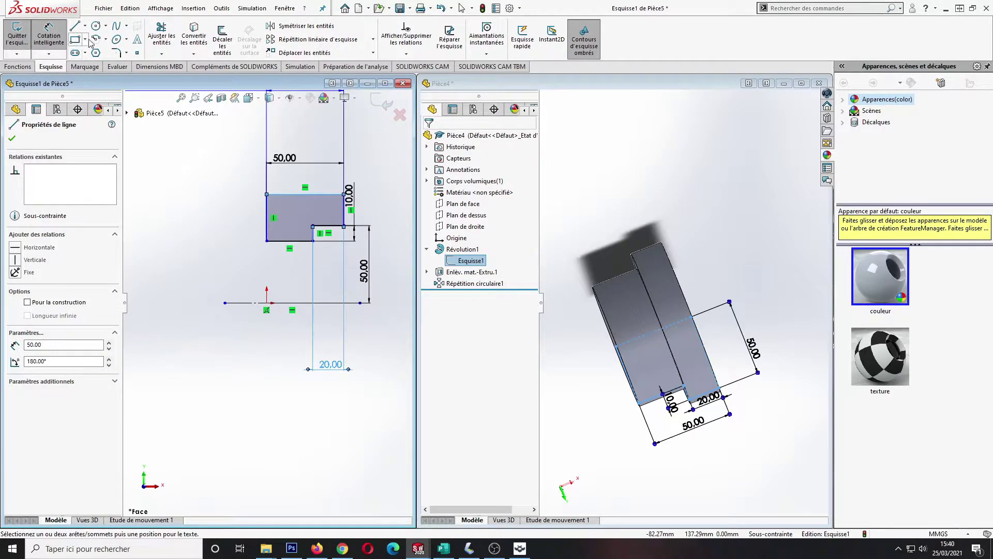
{"action": "left_click_drag", "start_coordinate": [278, 194], "coordinate": [258, 190]}
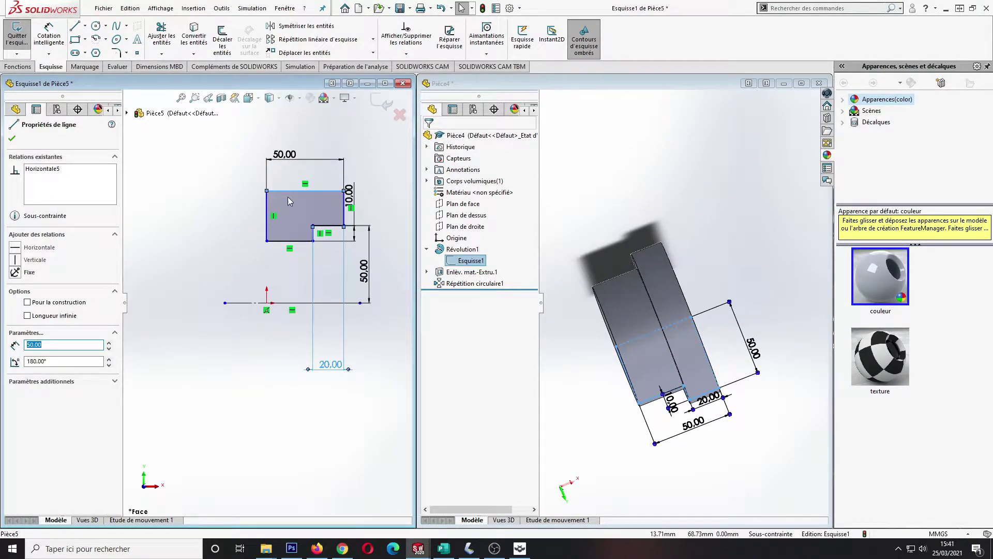
{"action": "mouse_move", "coordinate": [266, 191]}
{"action": "left_mouse_down"}
{"action": "mouse_move", "coordinate": [267, 209]}
{"action": "mouse_move", "coordinate": [257, 208]}
{"action": "mouse_move", "coordinate": [244, 192]}
{"action": "mouse_move", "coordinate": [265, 174]}
{"action": "mouse_move", "coordinate": [260, 181]}
{"action": "left_mouse_up"}
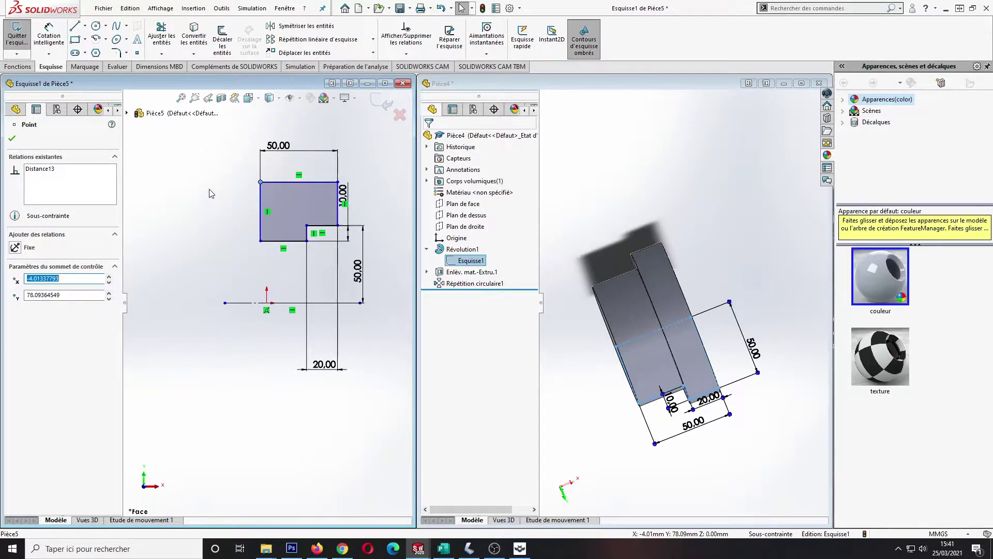
{"action": "mouse_move", "coordinate": [274, 198]}
{"action": "left_mouse_down"}
{"action": "mouse_move", "coordinate": [289, 194]}
{"action": "mouse_move", "coordinate": [281, 199]}
{"action": "left_mouse_up"}
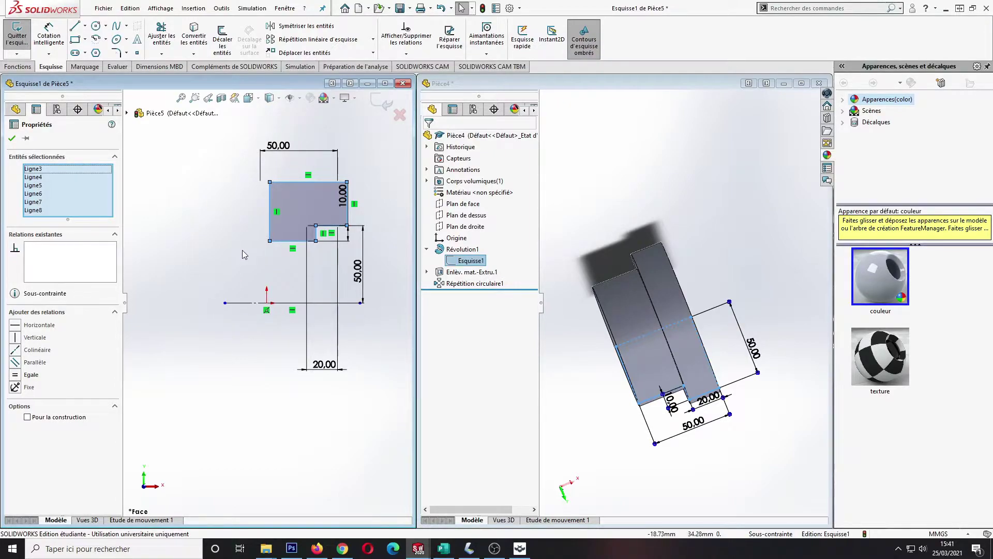
- Align the profile's inner corner opposite the notch vertically with the origin using a Verticale relation
{"action": "mouse_move", "coordinate": [293, 195]}
{"action": "left_mouse_down"}
{"action": "mouse_move", "coordinate": [250, 200]}
{"action": "mouse_move", "coordinate": [306, 202]}
{"action": "left_mouse_up"}
{"action": "left_click", "coordinate": [195, 247]}
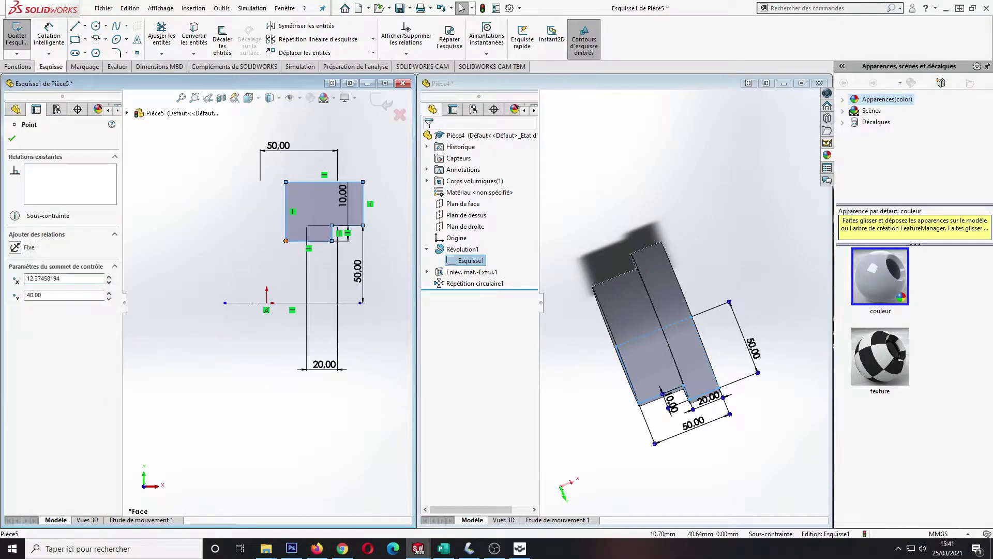
{"action": "left_click", "coordinate": [266, 303]}
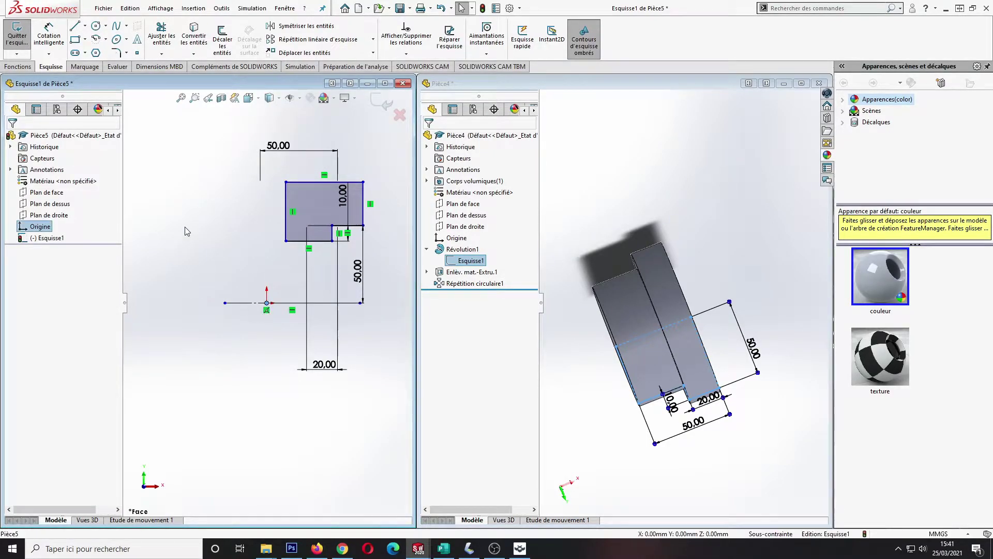
{"action": "left_click", "coordinate": [285, 241], "text": "ctrl"}
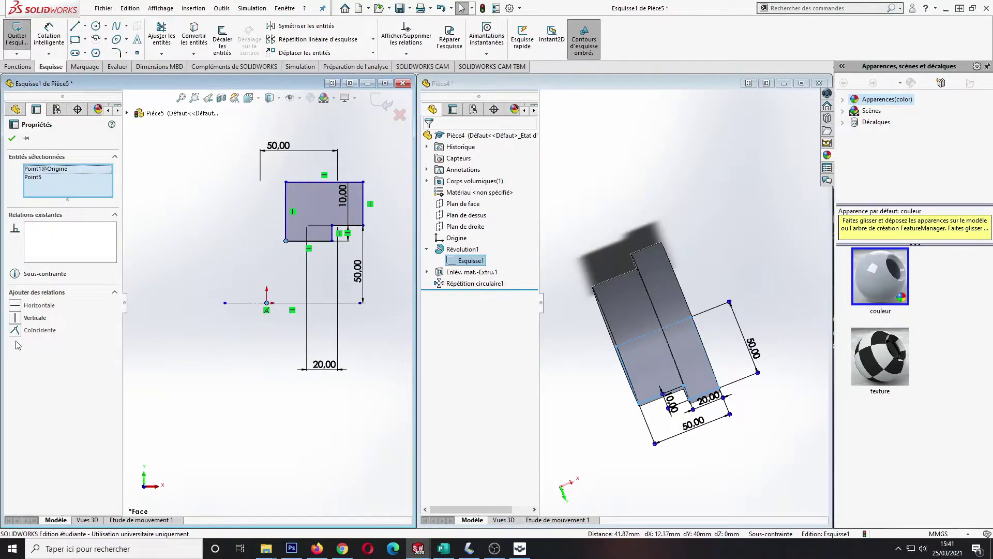
{"action": "left_click", "coordinate": [32, 318]}
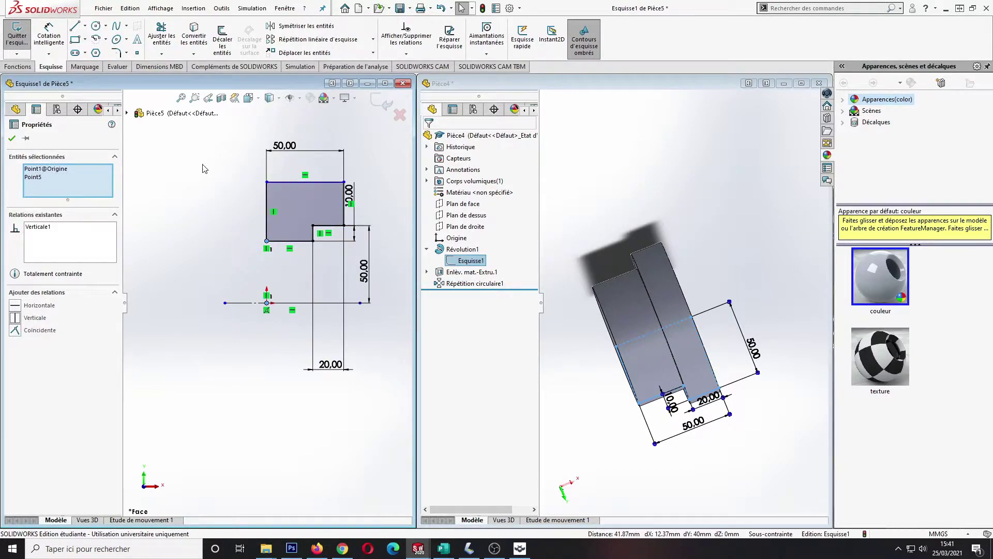
- Add a vertical dimension between the profile's upper corner above the origin and the origin, placed outside the profile
{"action": "left_click", "coordinate": [267, 182]}
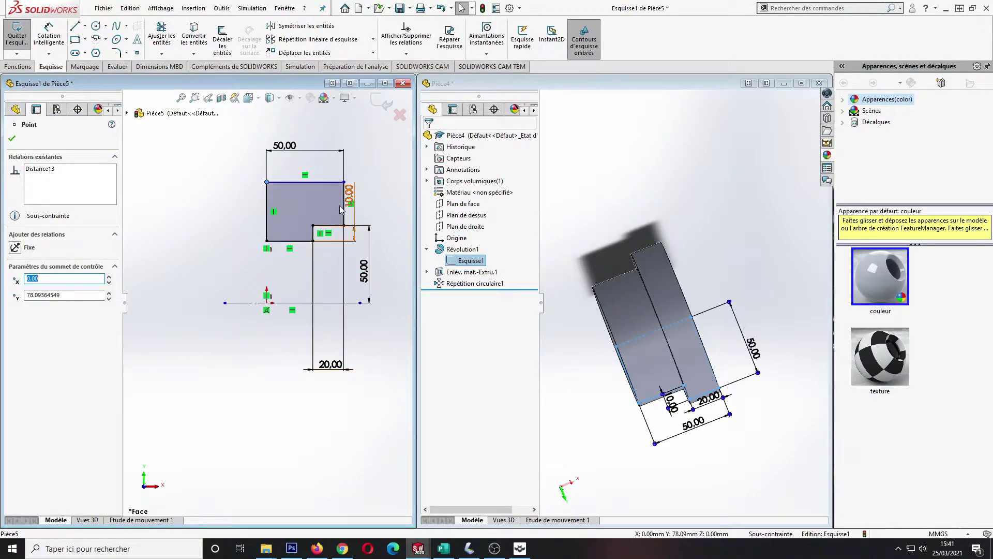
{"action": "left_click", "coordinate": [267, 302]}
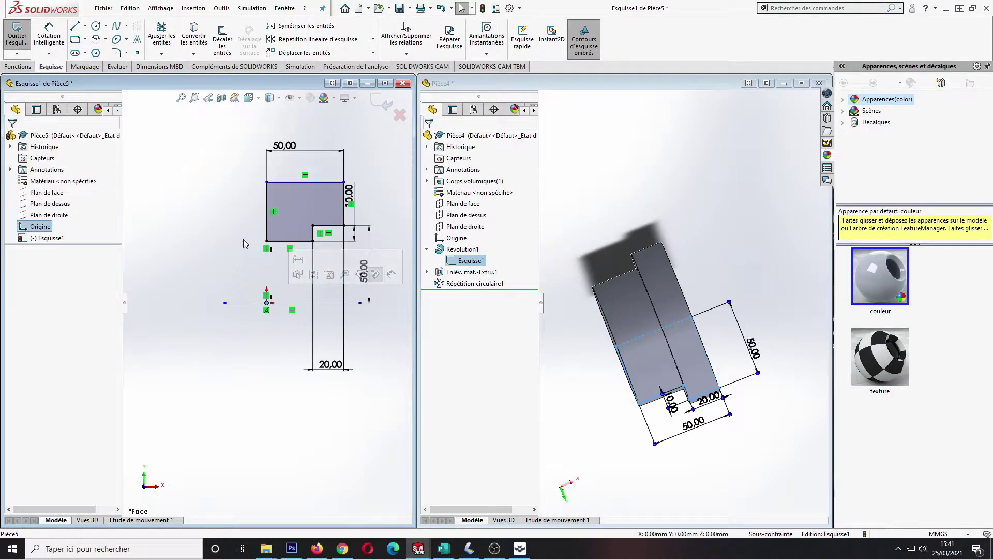
{"action": "left_click", "coordinate": [48, 35]}
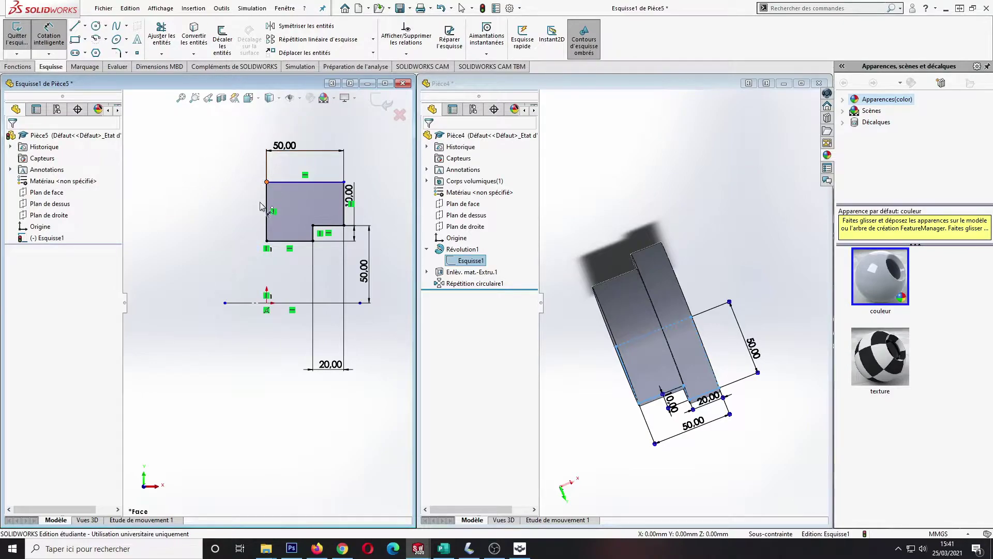
{"action": "left_click", "coordinate": [266, 181]}
{"action": "left_click", "coordinate": [266, 303]}
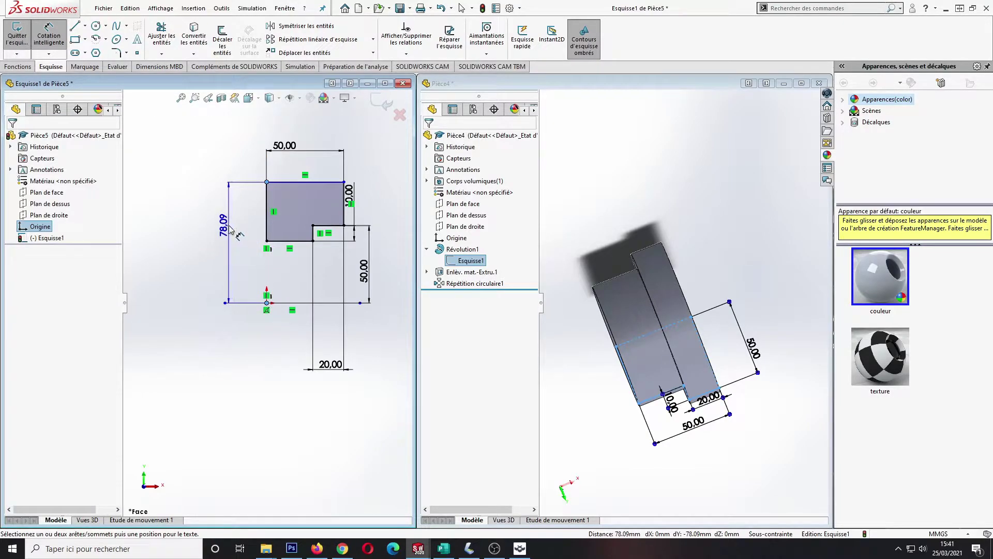
{"action": "left_click", "coordinate": [186, 176]}
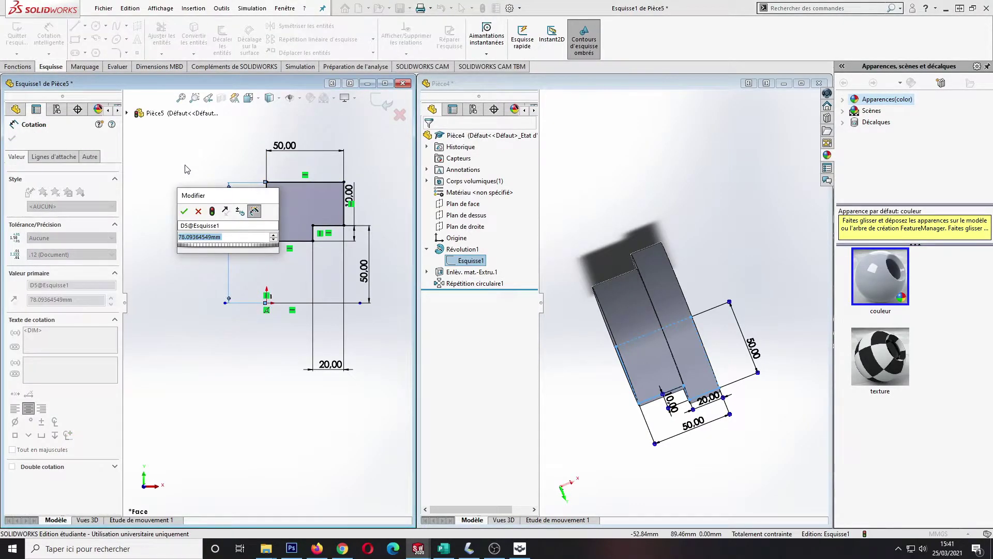
- Try larger values for the new height dimension, such as about 88 mm, and set it to 78 mm
{"action": "left_click", "coordinate": [213, 236]}
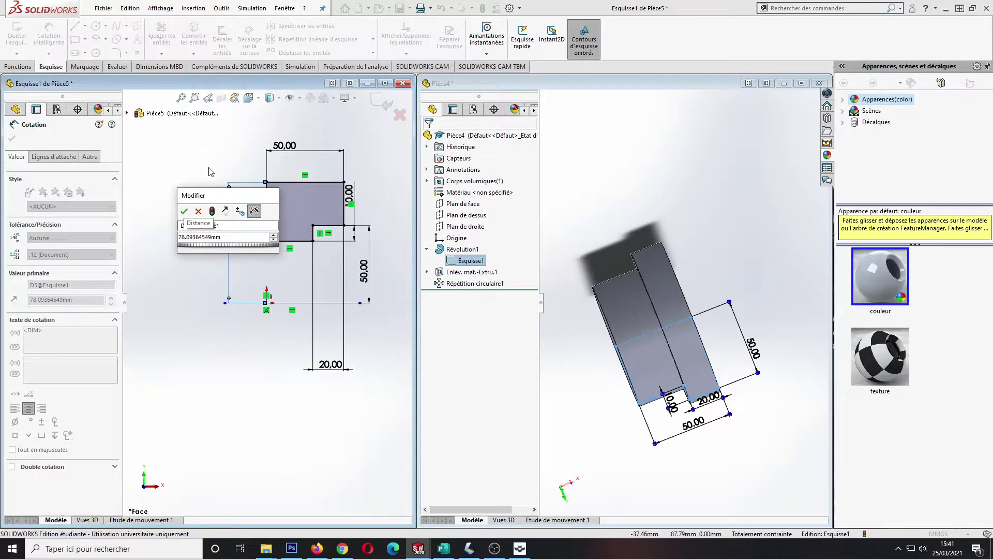
{"action": "left_click_drag", "start_coordinate": [225, 237], "coordinate": [160, 236]}
{"action": "key", "text": "Up"}
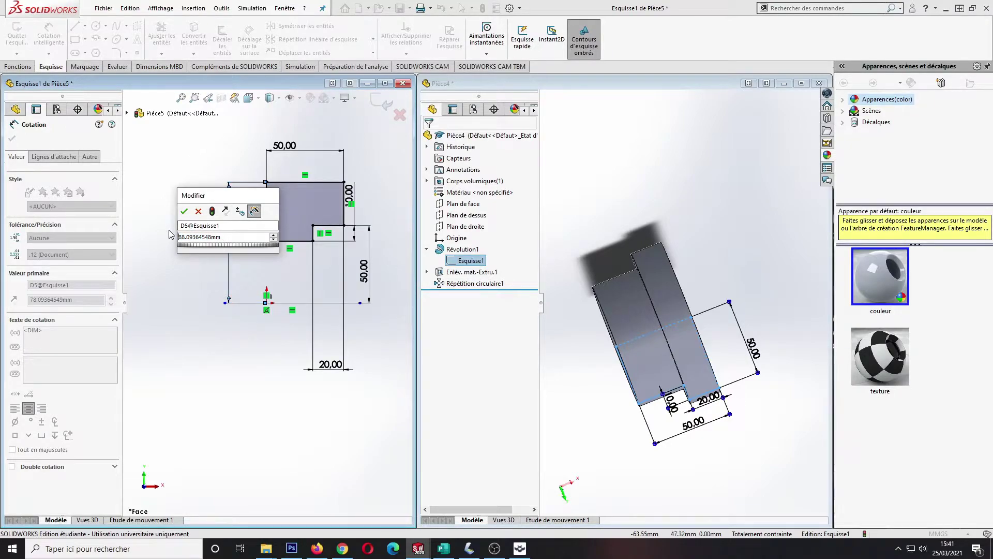
{"action": "left_click_drag", "start_coordinate": [220, 237], "coordinate": [208, 238]}
{"action": "key", "text": "Up"}
{"action": "left_click_drag", "start_coordinate": [219, 237], "coordinate": [166, 244]}
{"action": "key", "text": "BackSpace"}
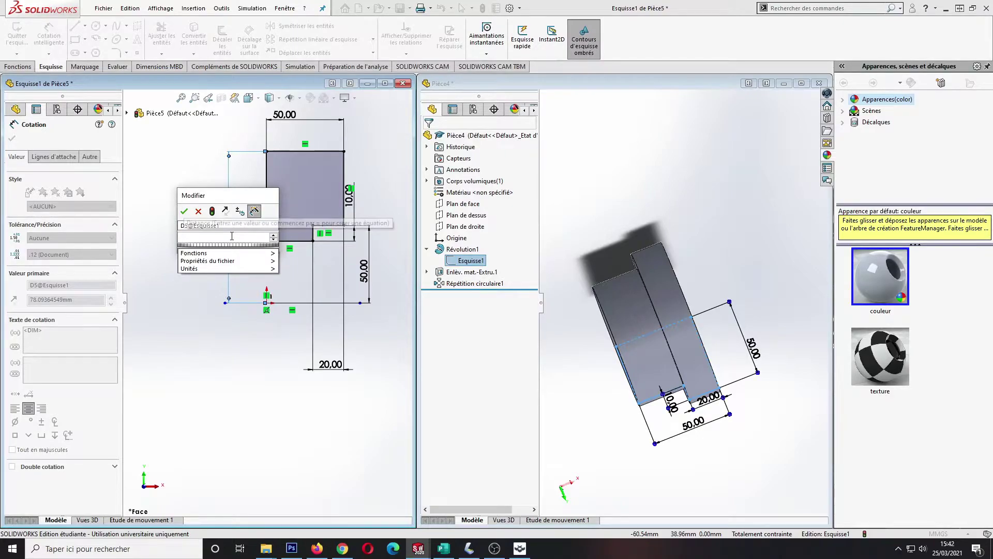
{"action": "type", "text": "78"}
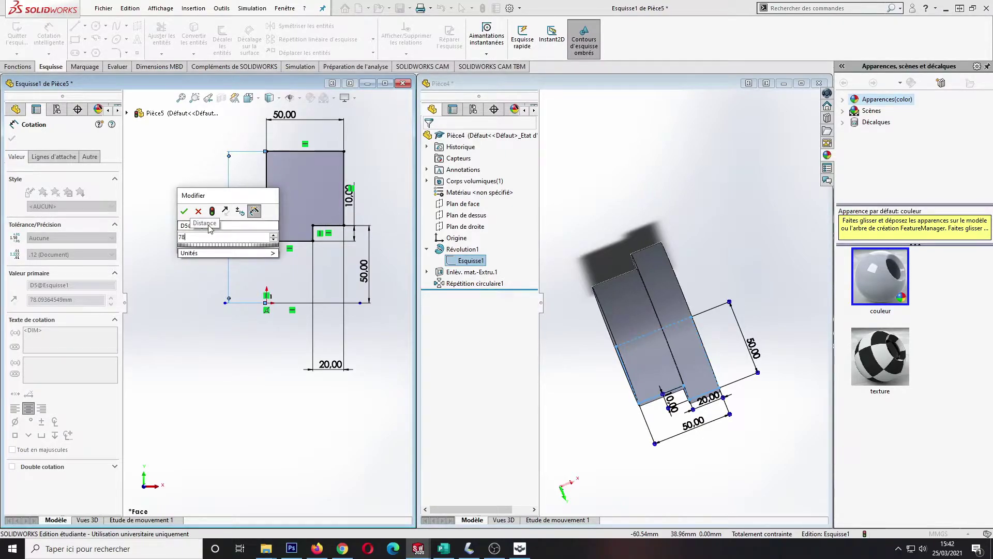
{"action": "left_click", "coordinate": [184, 212]}
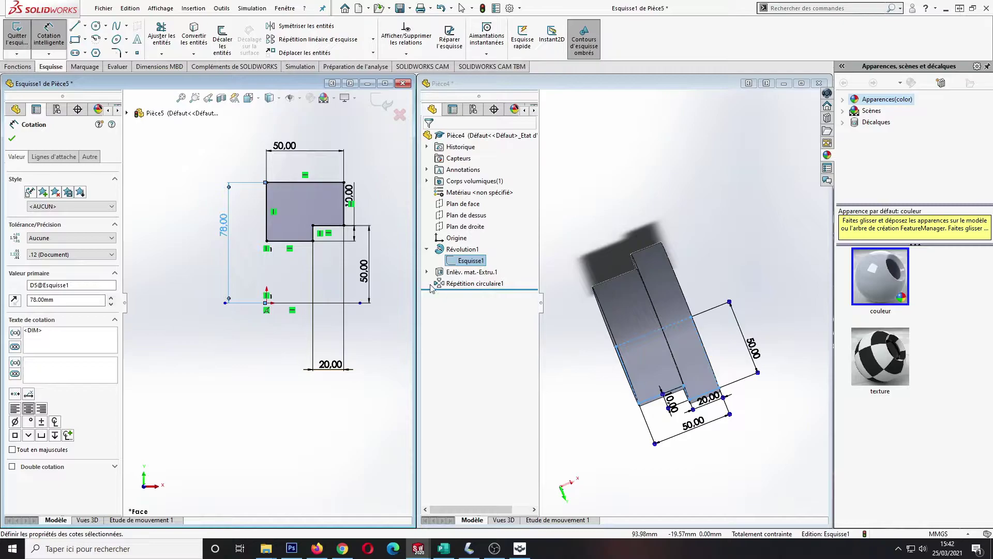
- Finish the profile sketch and revolve it 360° about the horizontal centerline into a solid ring
{"action": "left_click", "coordinate": [53, 20]}
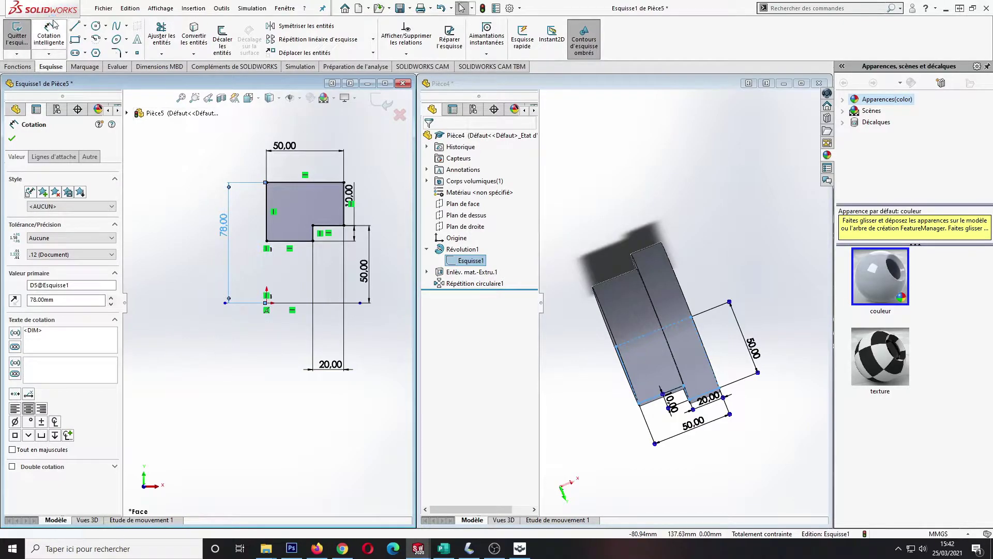
{"action": "left_click", "coordinate": [20, 40]}
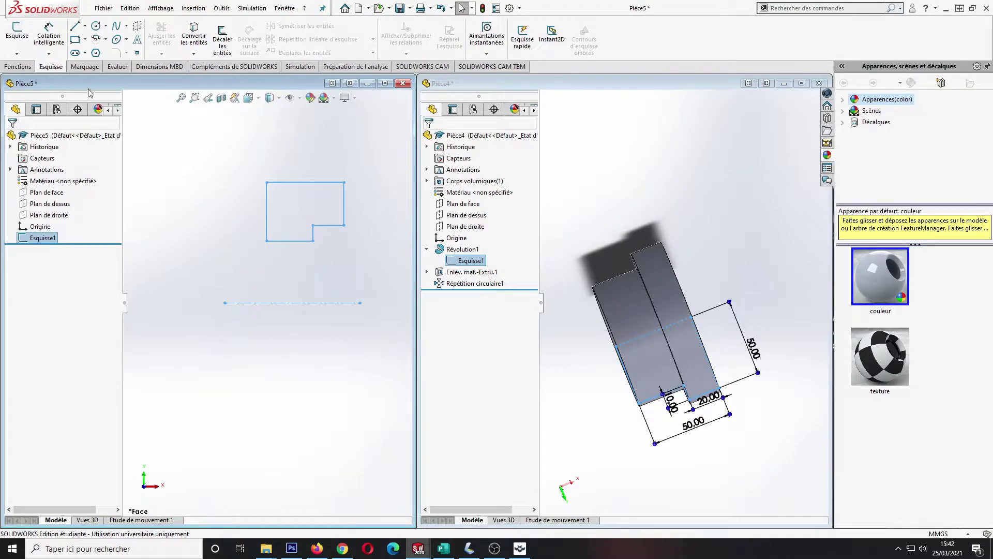
{"action": "left_click", "coordinate": [18, 67]}
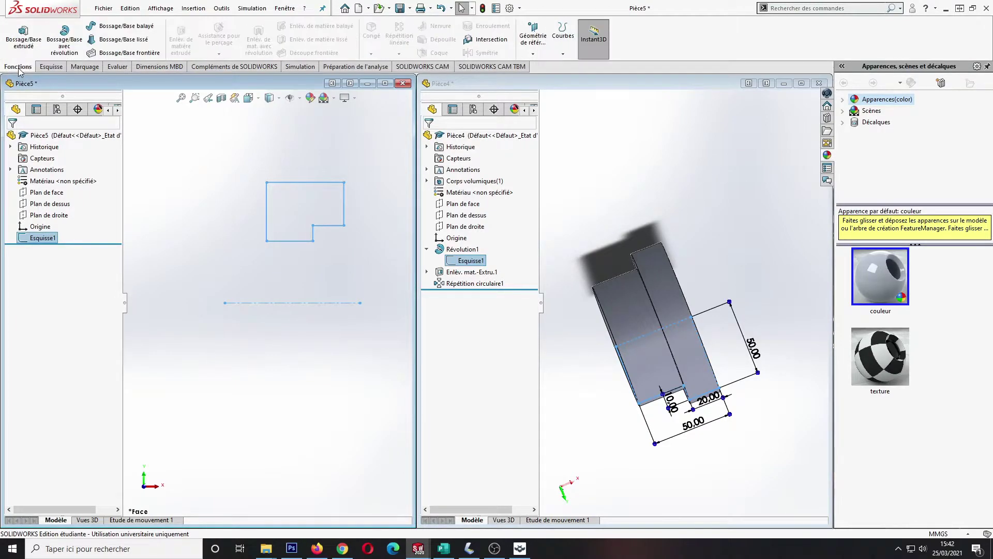
{"action": "left_click", "coordinate": [62, 42]}
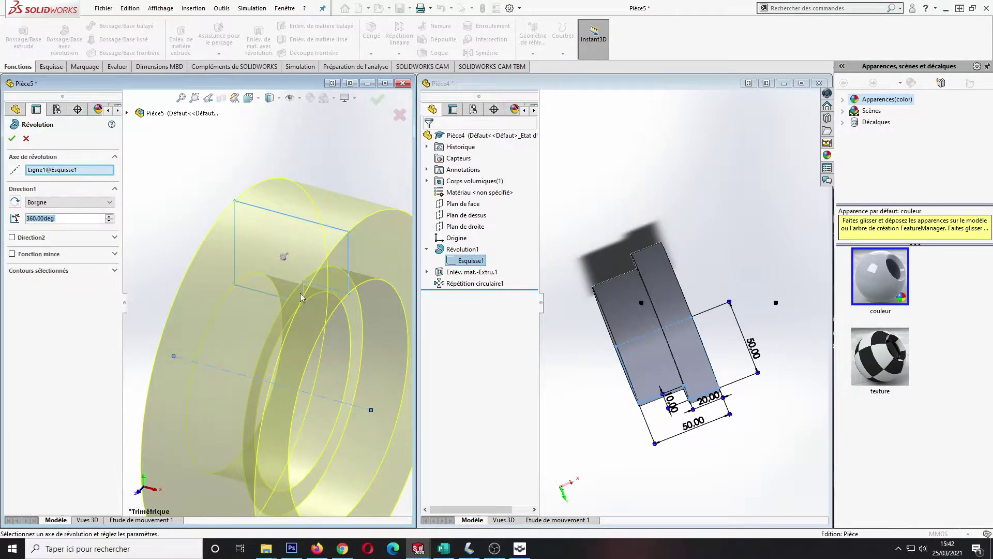
{"action": "scroll", "coordinate": [327, 322], "scroll_direction": "down", "scroll_amount": 4}
{"action": "scroll", "coordinate": [327, 321], "scroll_direction": "up", "scroll_amount": 9}
{"action": "scroll", "coordinate": [168, 300], "scroll_direction": "down", "scroll_amount": 2}
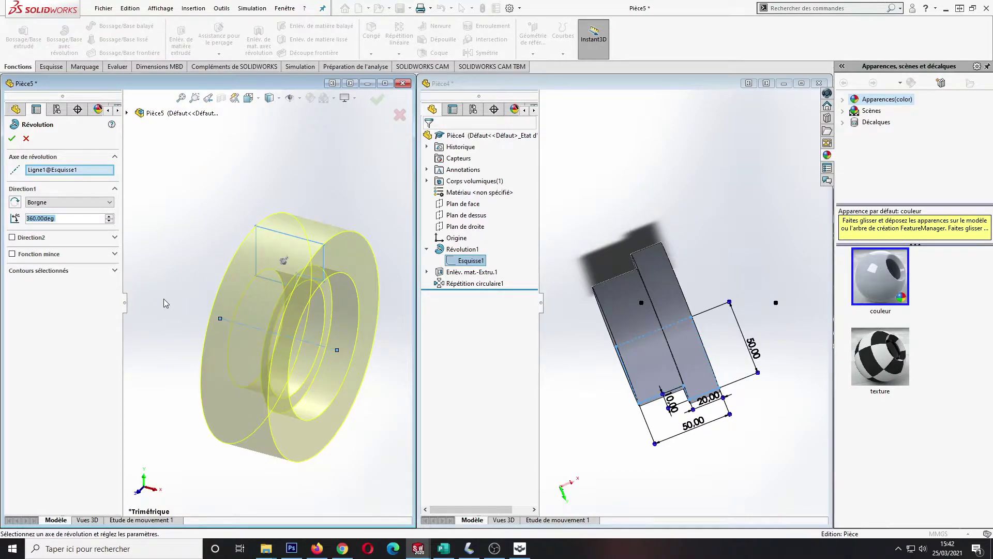
{"action": "middle_click_drag", "start_coordinate": [261, 308], "coordinate": [290, 221]}
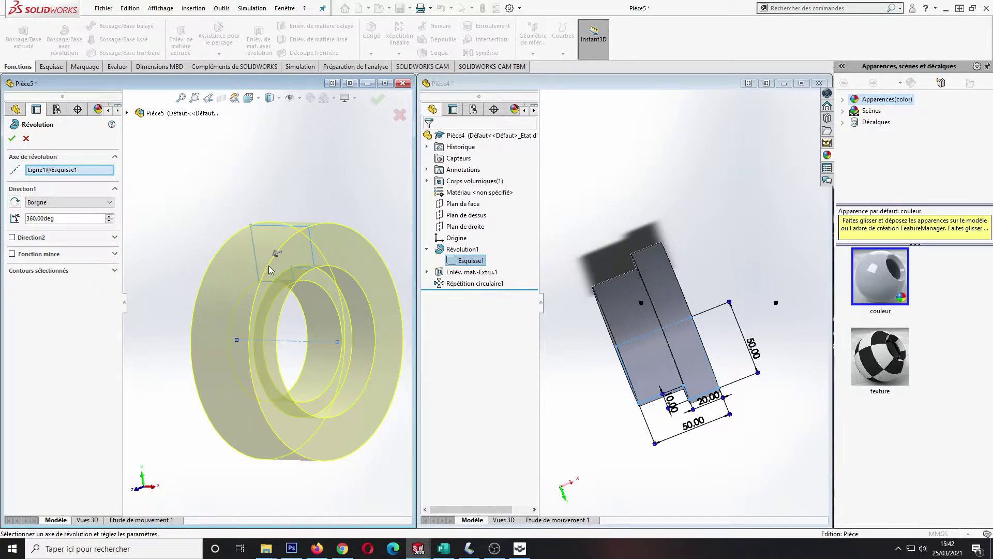
{"action": "left_click", "coordinate": [12, 139]}
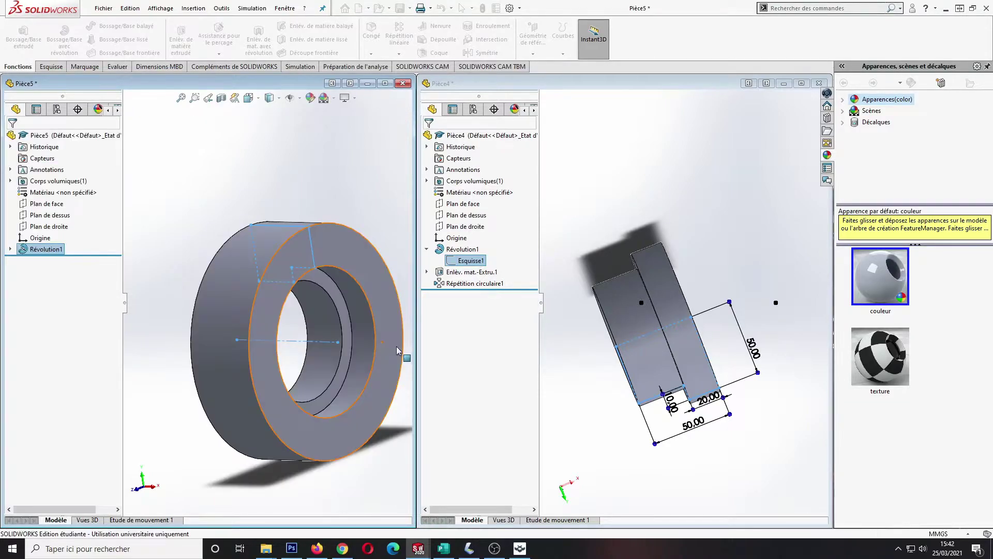
{"action": "middle_click_drag", "start_coordinate": [358, 308], "coordinate": [326, 311]}
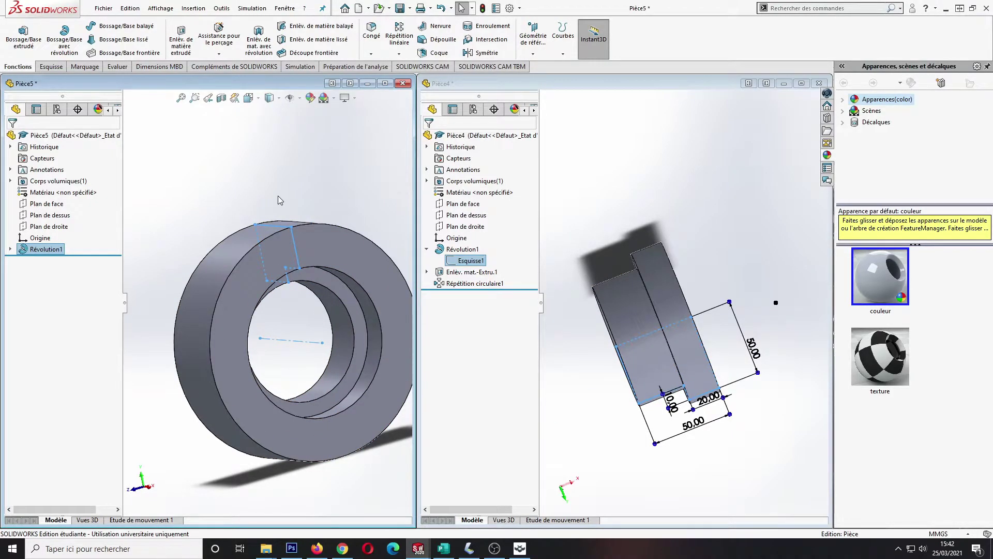
- Create a new assembly document and dismiss the component file selection and insertion without placing any part
{"action": "left_click", "coordinate": [104, 9]}
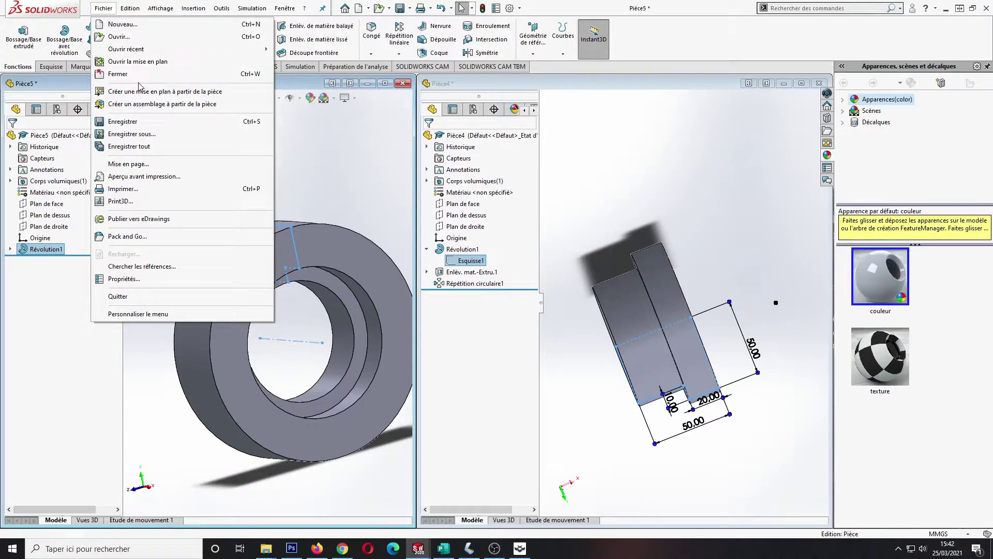
{"action": "left_click", "coordinate": [122, 24]}
{"action": "left_click", "coordinate": [342, 237]}
{"action": "left_click", "coordinate": [410, 400]}
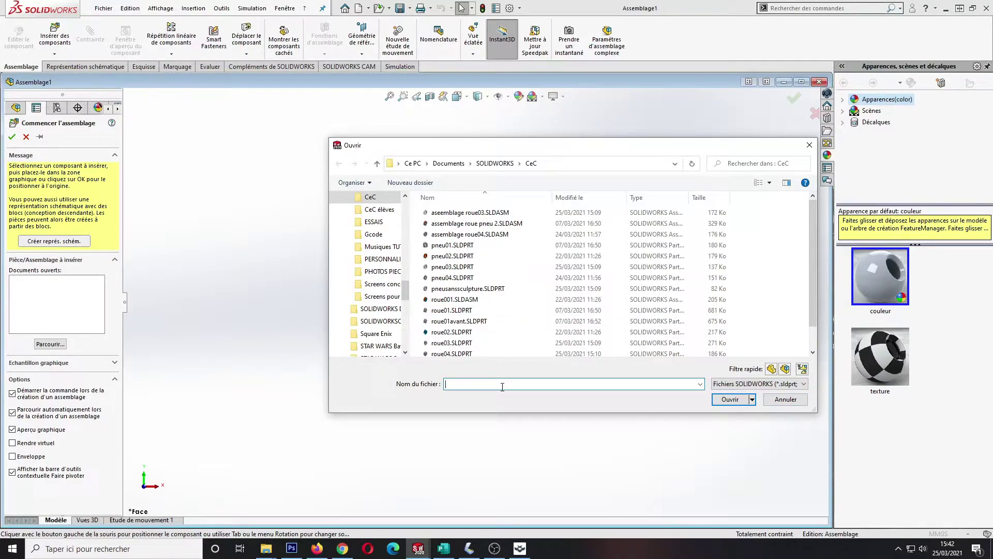
{"action": "left_click", "coordinate": [776, 399]}
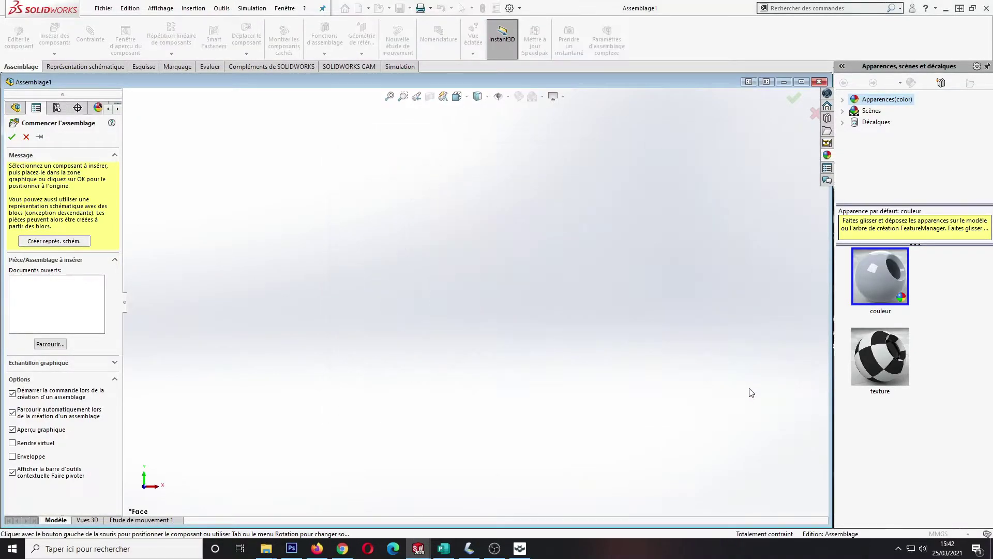
{"action": "left_click", "coordinate": [284, 8]}
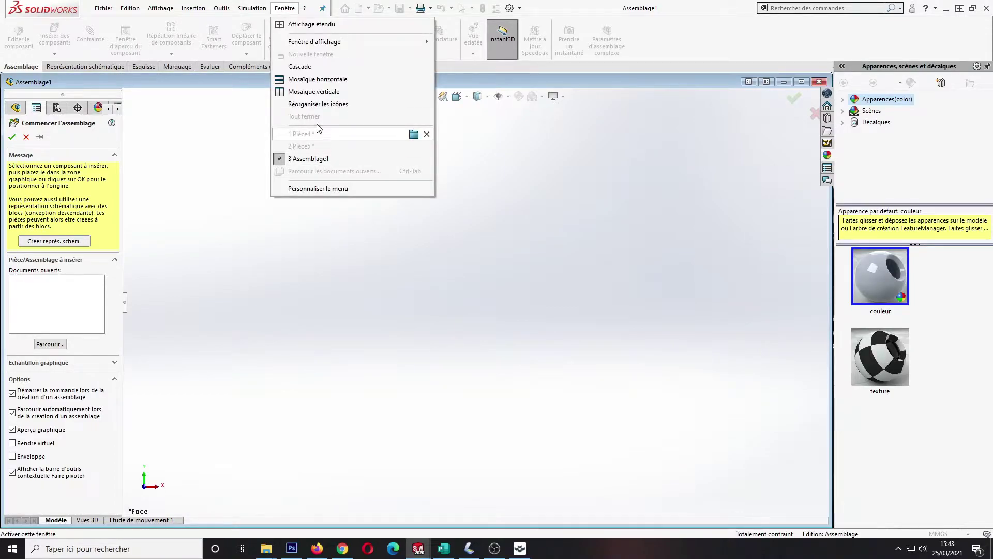
{"action": "left_click", "coordinate": [27, 138]}
{"action": "left_click", "coordinate": [26, 136]}
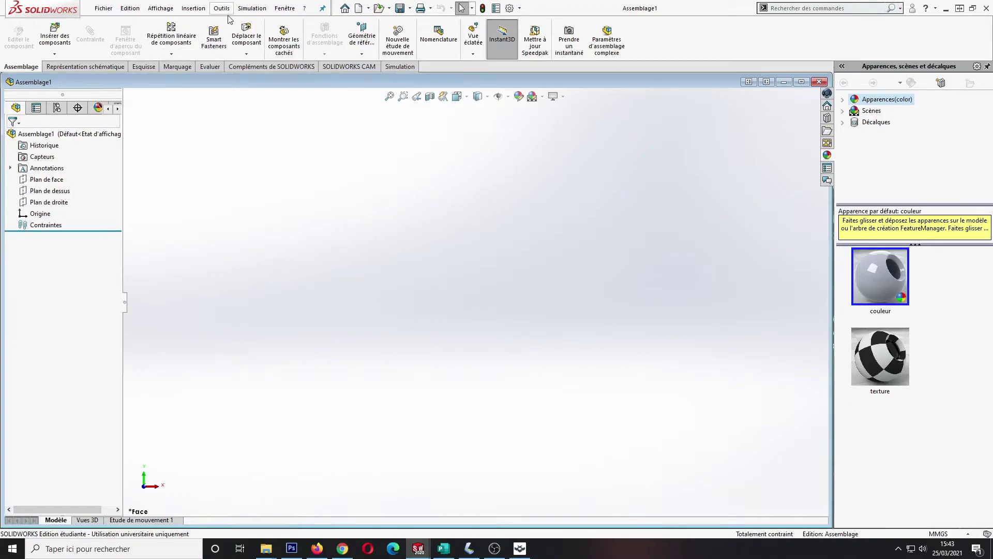
- Switch to the Pièce4 part and save it as janteessai in the CeC folder
{"action": "left_click", "coordinate": [284, 9]}
{"action": "left_click", "coordinate": [309, 138]}
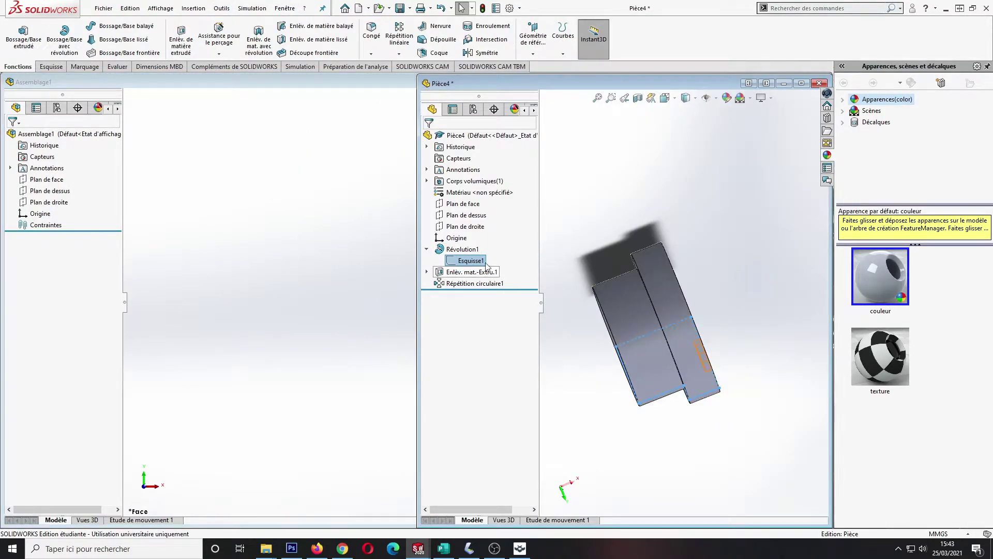
{"action": "left_click", "coordinate": [104, 9]}
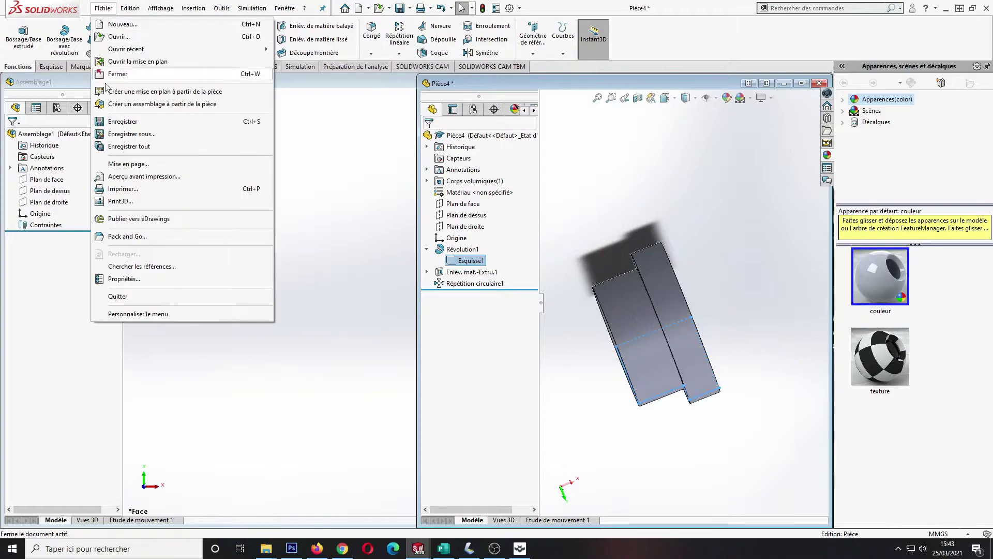
{"action": "left_click", "coordinate": [130, 124]}
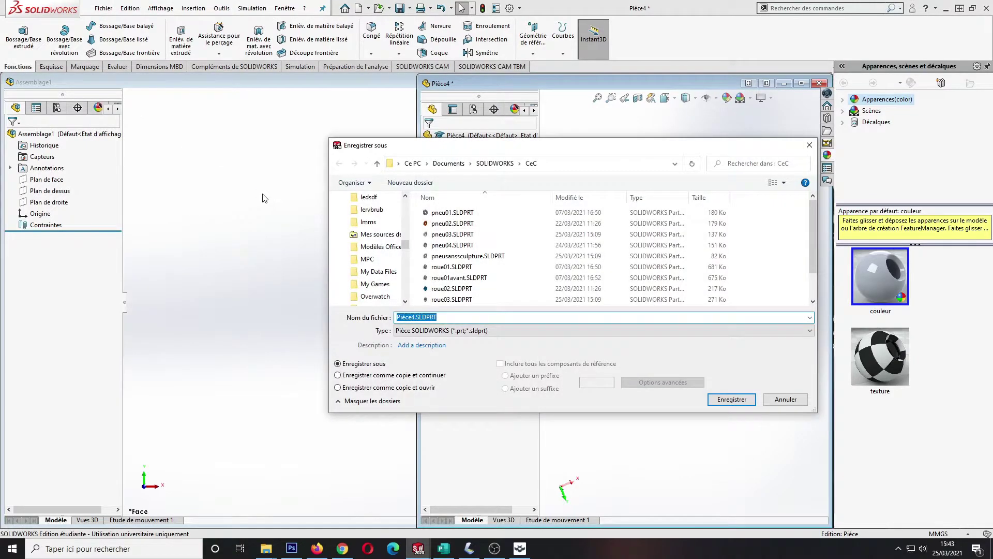
{"action": "type", "text": "pne"}
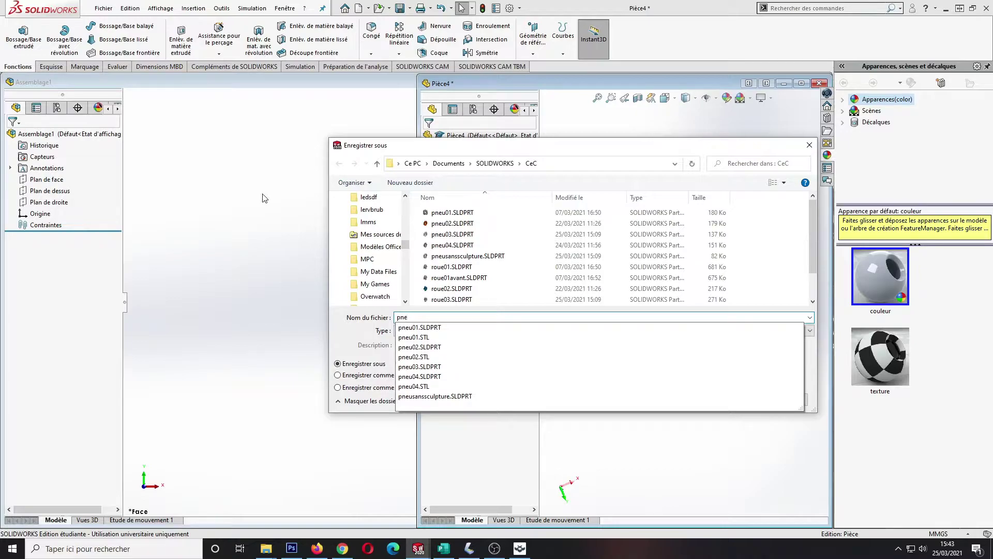
{"action": "key", "text": "BackSpace"}
{"action": "key", "text": "BackSpace"}
{"action": "key", "text": "BackSpace"}
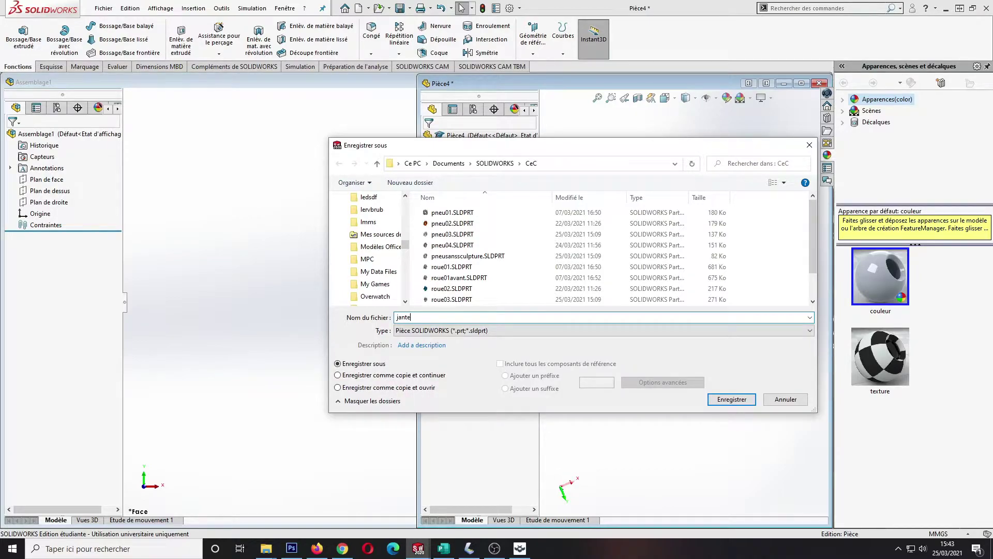
{"action": "key", "text": "Return"}
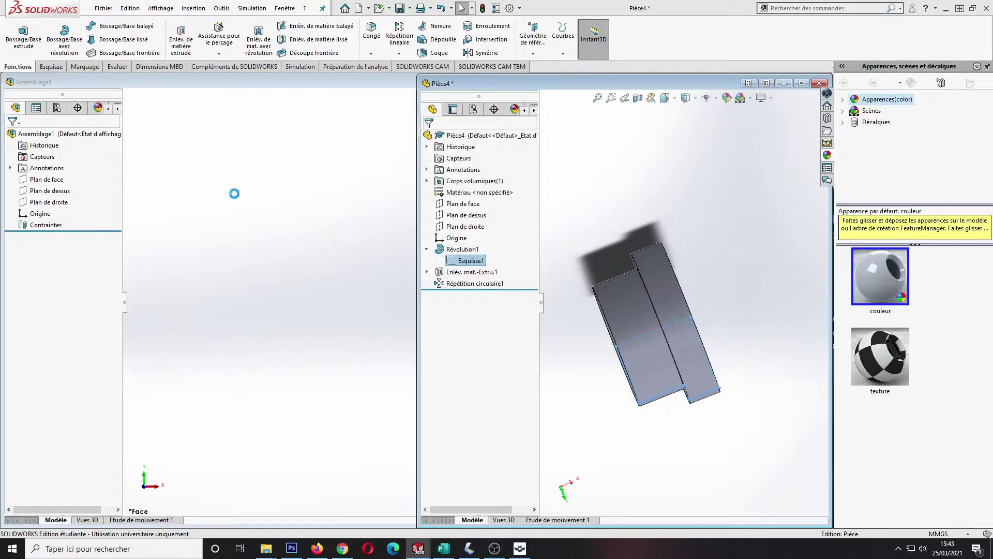
- Switch to the Pièce5 part and save it as pneuessai in the CeC folder
{"action": "left_click", "coordinate": [293, 9]}
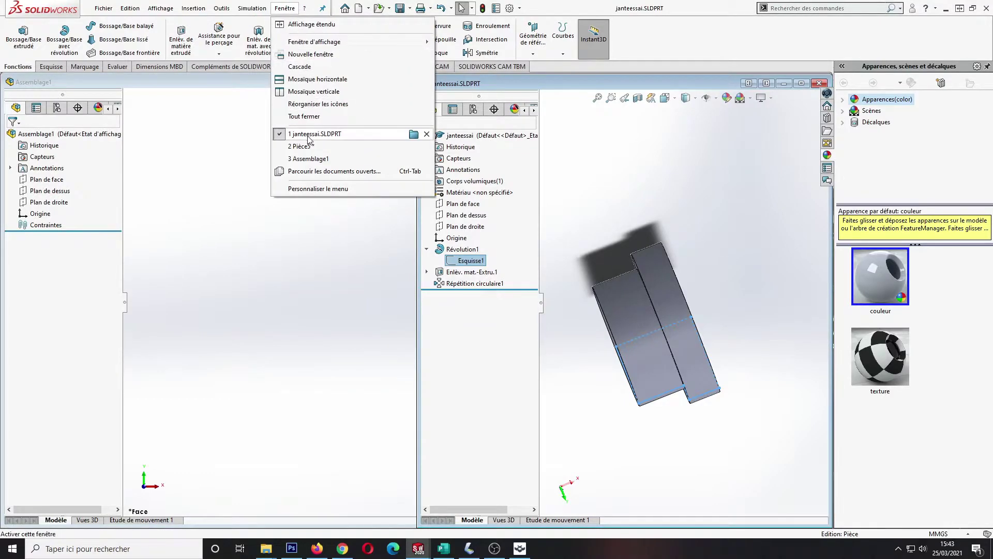
{"action": "left_click", "coordinate": [310, 148]}
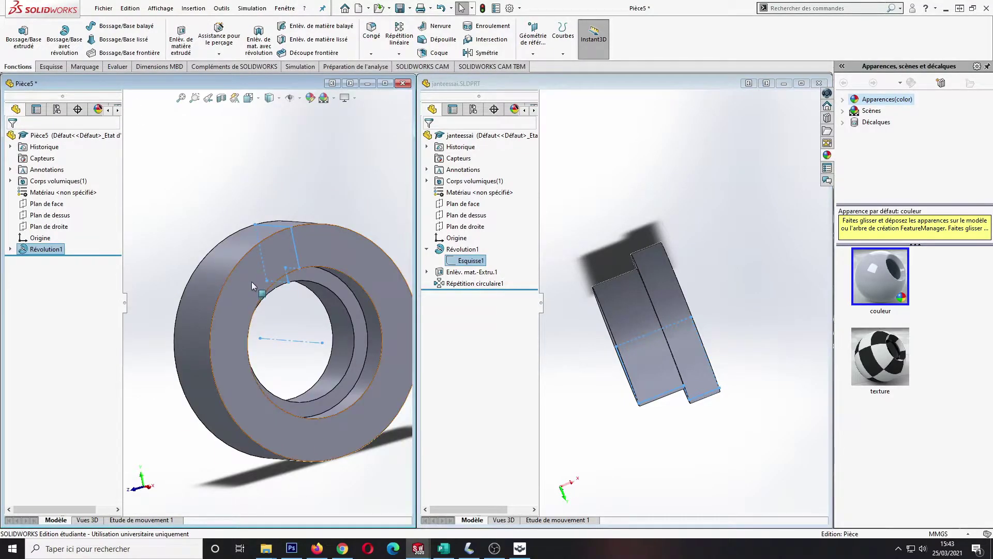
{"action": "left_click", "coordinate": [104, 8]}
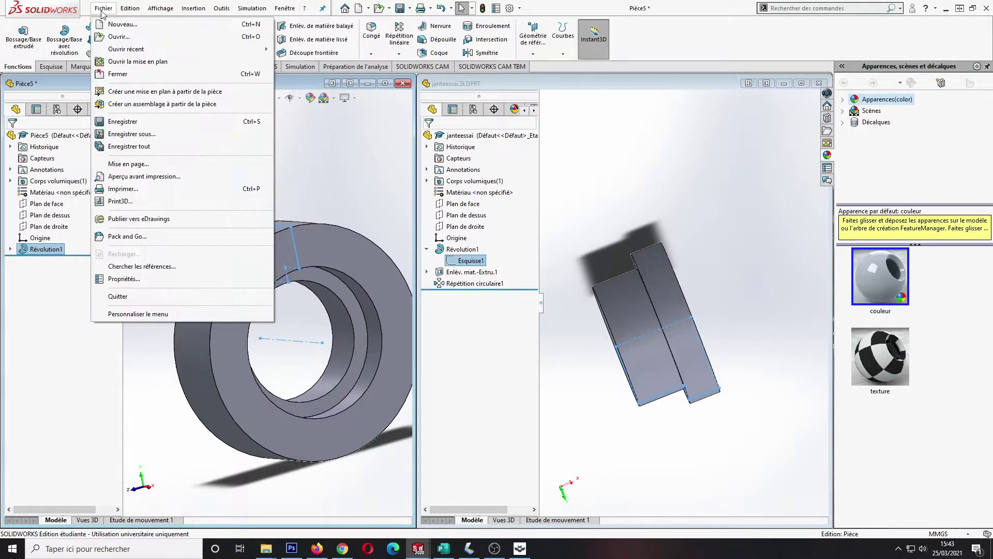
{"action": "left_click", "coordinate": [133, 134]}
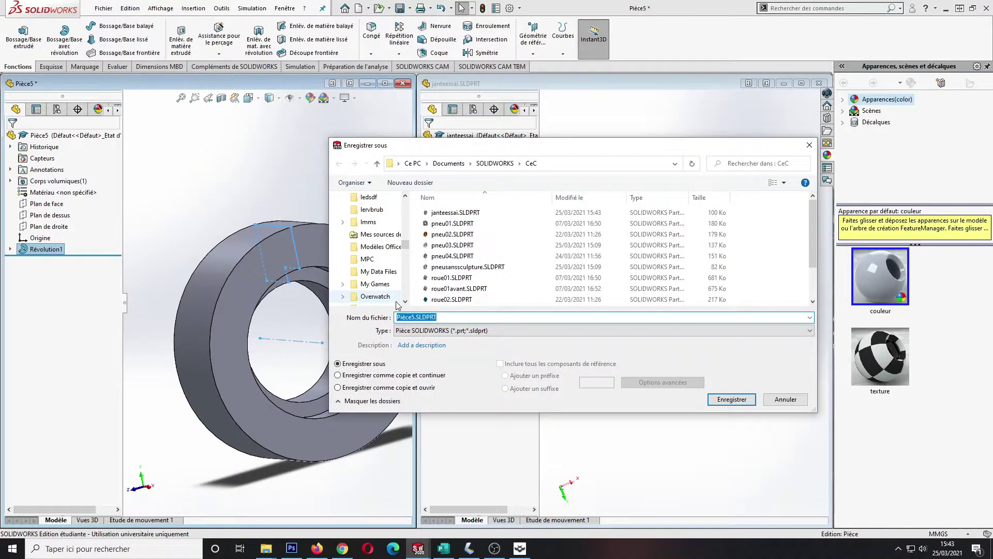
{"action": "type", "text": "pneuessai"}
{"action": "key", "text": "Return"}
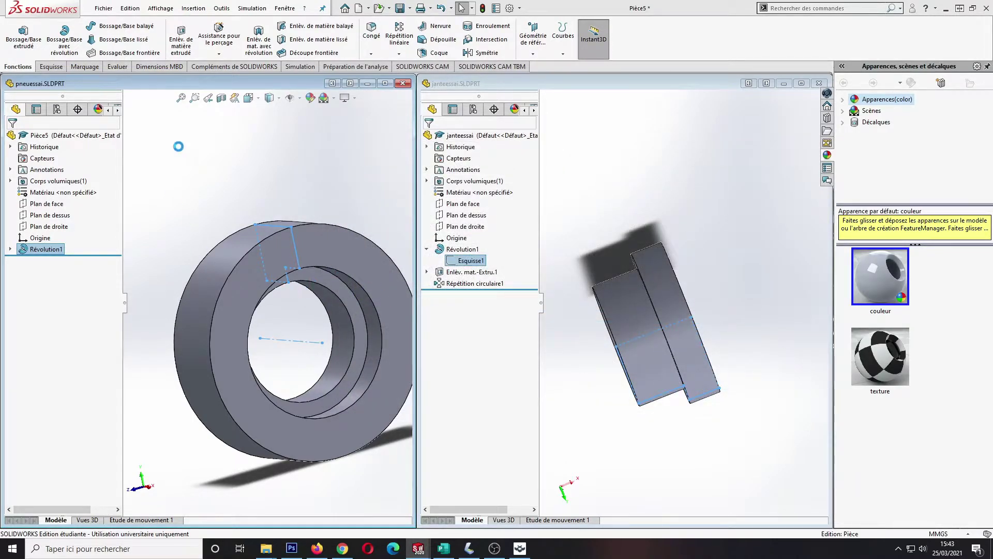
- Create a new assembly document and place the janteessai part in it as the first component
{"action": "left_click", "coordinate": [103, 8]}
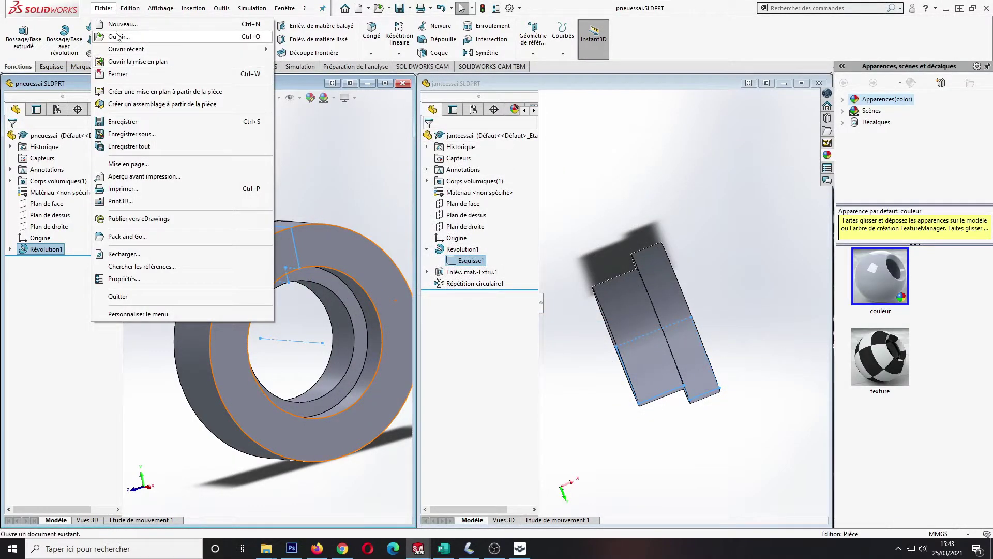
{"action": "left_click", "coordinate": [112, 24]}
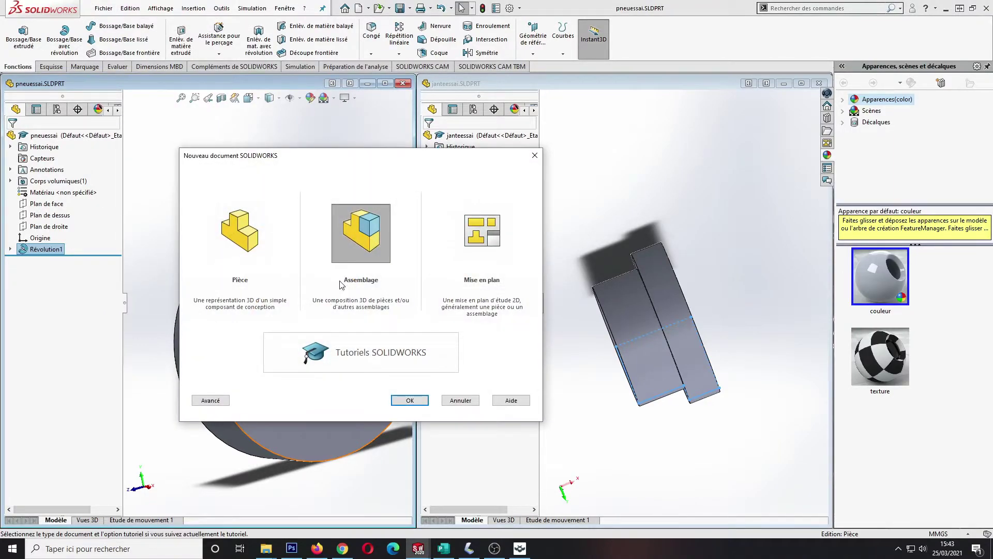
{"action": "left_click", "coordinate": [410, 401]}
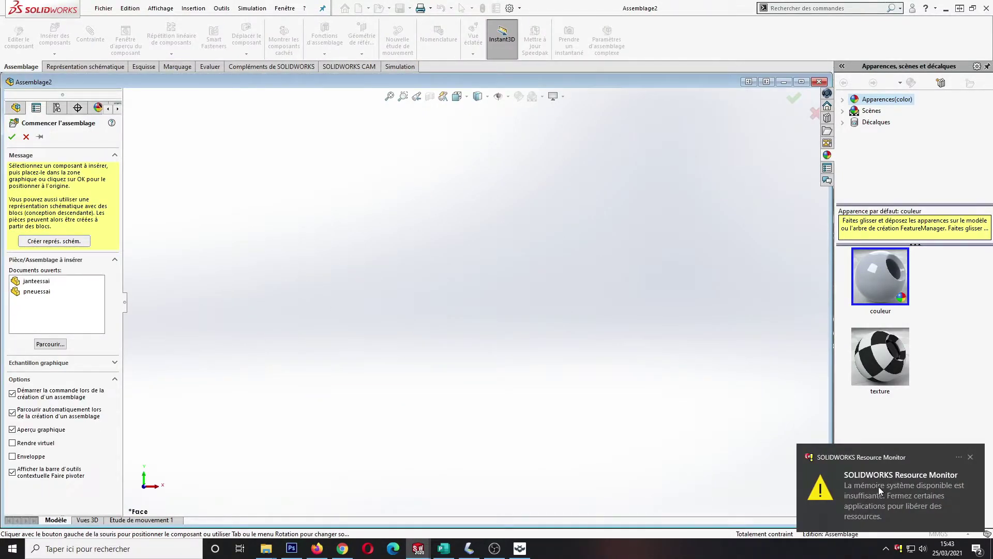
{"action": "left_click", "coordinate": [970, 457]}
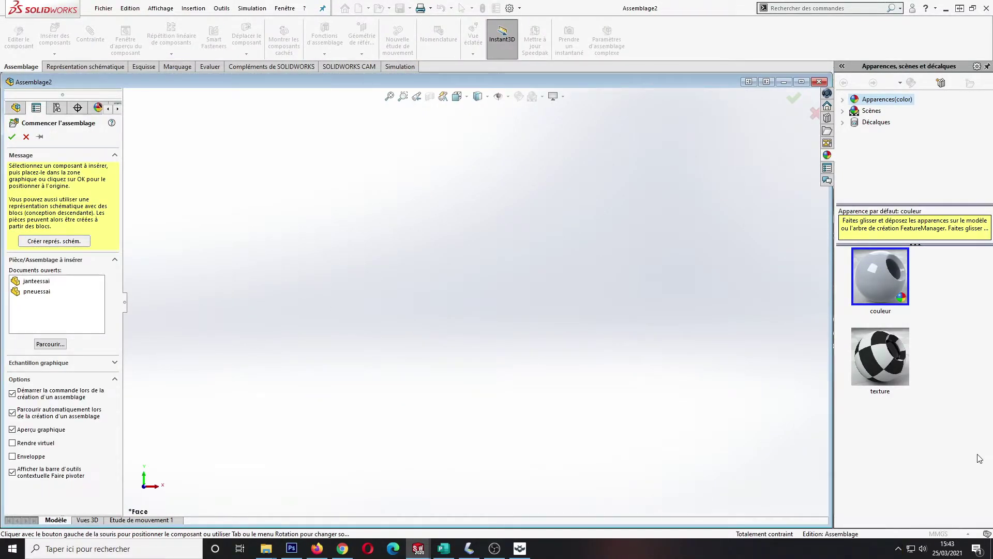
{"action": "left_click", "coordinate": [49, 281]}
{"action": "left_click", "coordinate": [355, 222]}
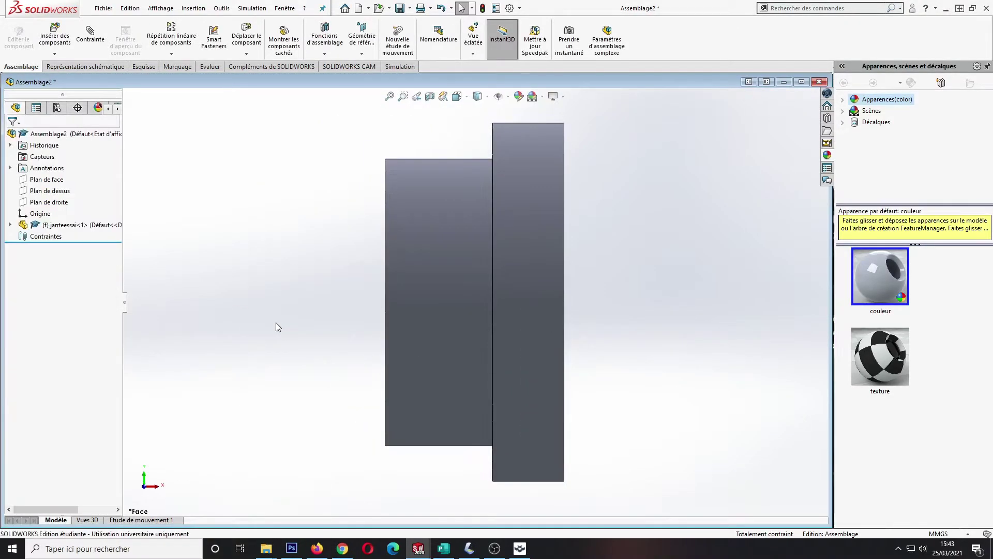
- Insert the pneuessai part into the assembly and place it freely beside the rim
{"action": "left_click", "coordinate": [54, 36]}
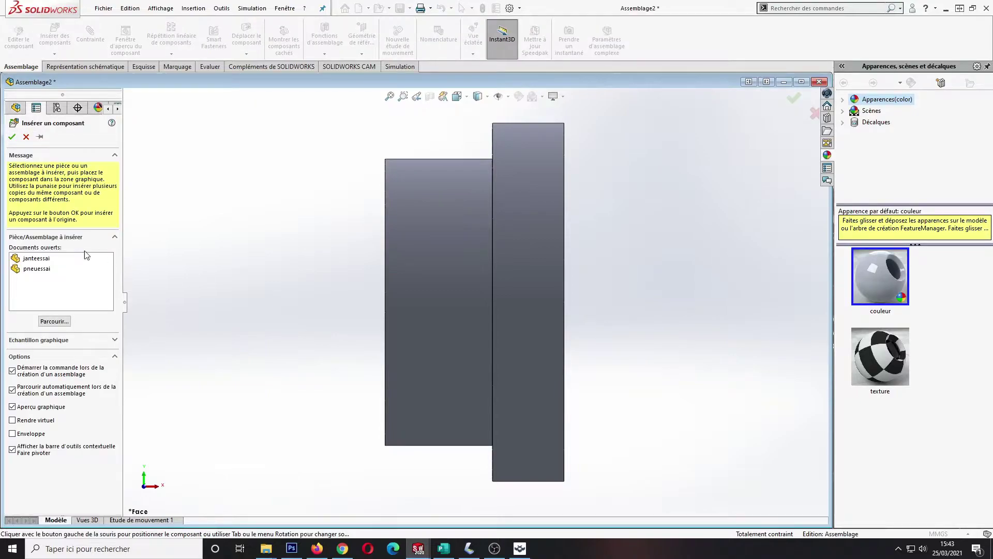
{"action": "left_click", "coordinate": [45, 270]}
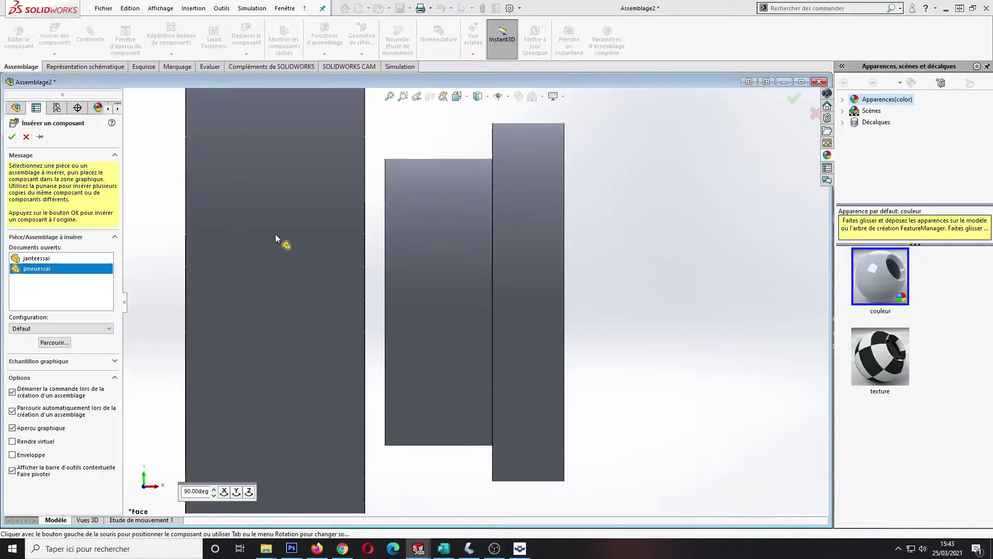
{"action": "left_click", "coordinate": [427, 274]}
- Add a concentric mate between the rim's smaller outer cylinder and the tyre's 80 mm diameter bore
{"action": "middle_click_drag", "start_coordinate": [623, 250], "coordinate": [565, 309]}
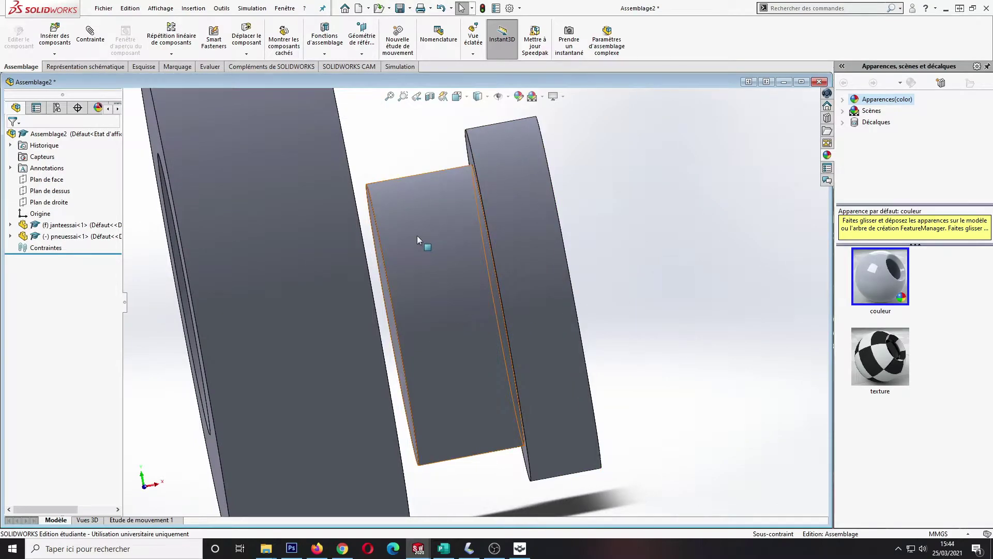
{"action": "left_click", "coordinate": [97, 32]}
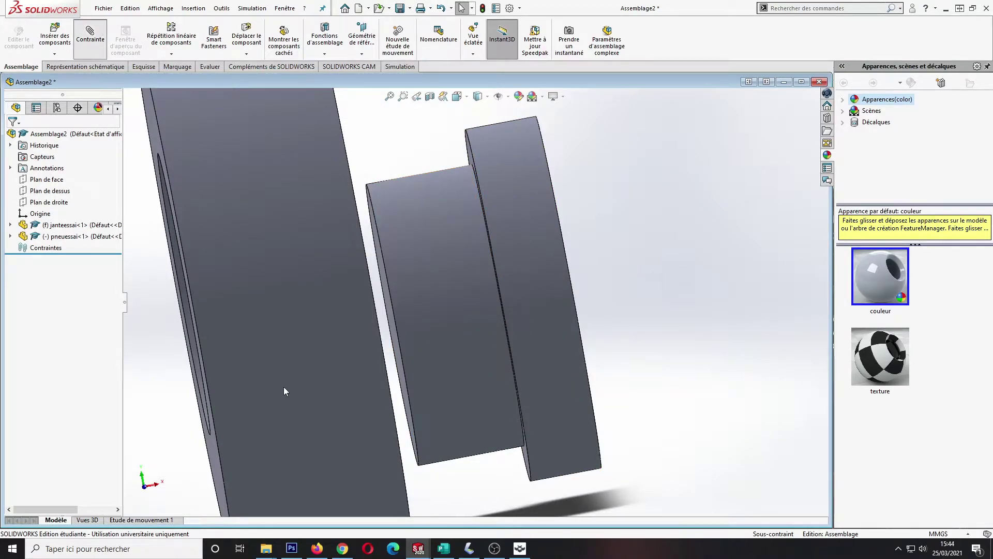
{"action": "left_click", "coordinate": [430, 249]}
{"action": "middle_click_drag", "start_coordinate": [429, 249], "coordinate": [334, 343]}
{"action": "left_click", "coordinate": [318, 300]}
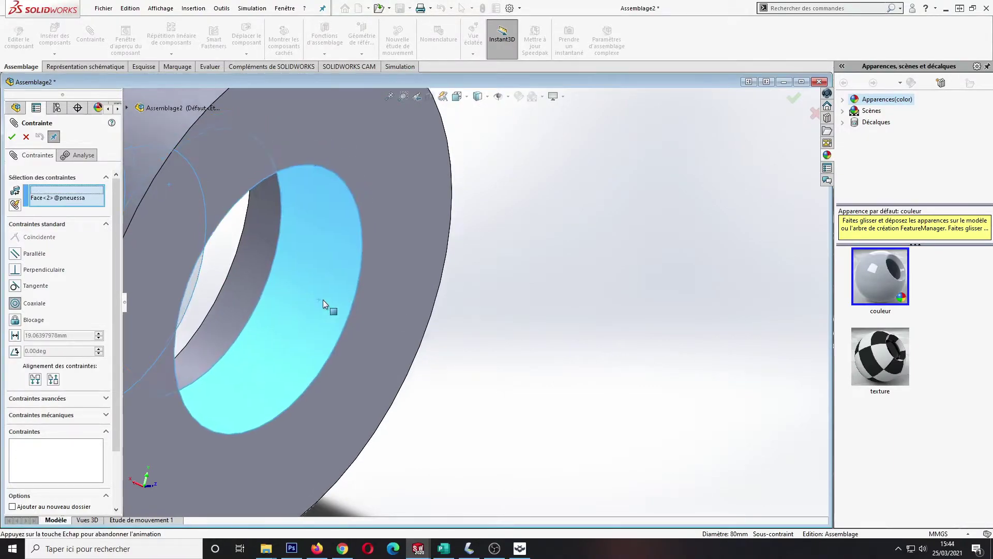
{"action": "middle_click_drag", "start_coordinate": [506, 314], "coordinate": [559, 160]}
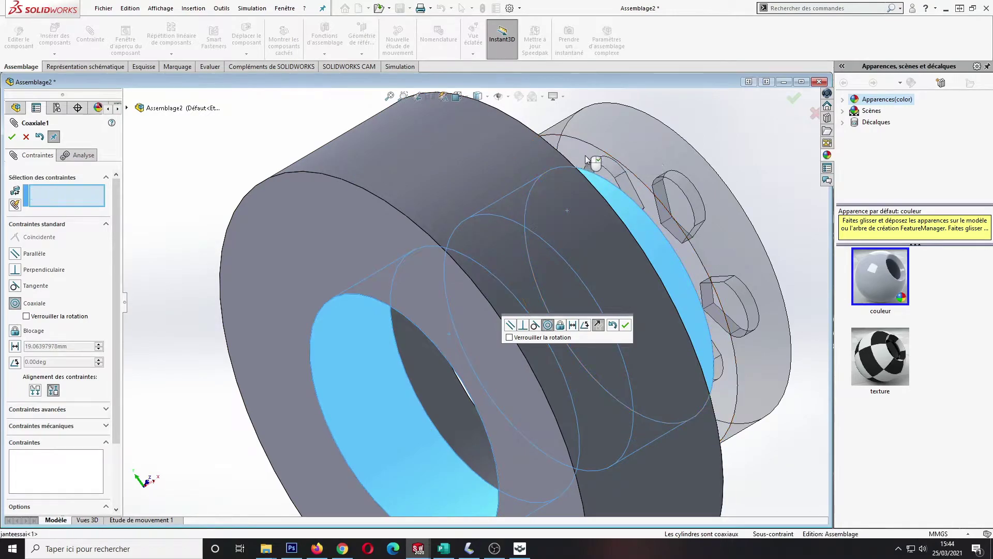
{"action": "left_click", "coordinate": [12, 138]}
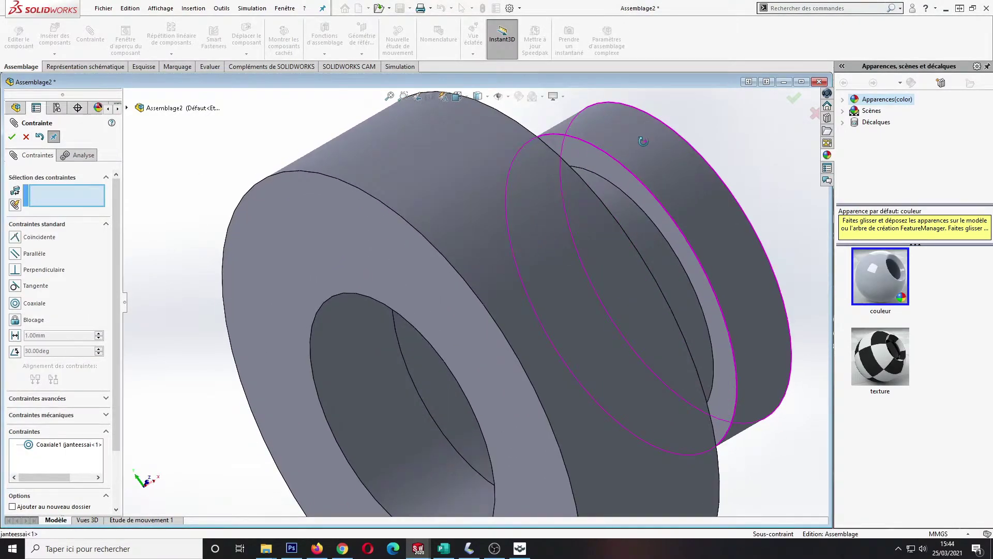
- Add a coincident mate between the rim's flat shoulder face and the tyre's inner step face, and finish mating
{"action": "left_click", "coordinate": [602, 164]}
{"action": "scroll", "coordinate": [633, 206], "scroll_direction": "down", "scroll_amount": 5}
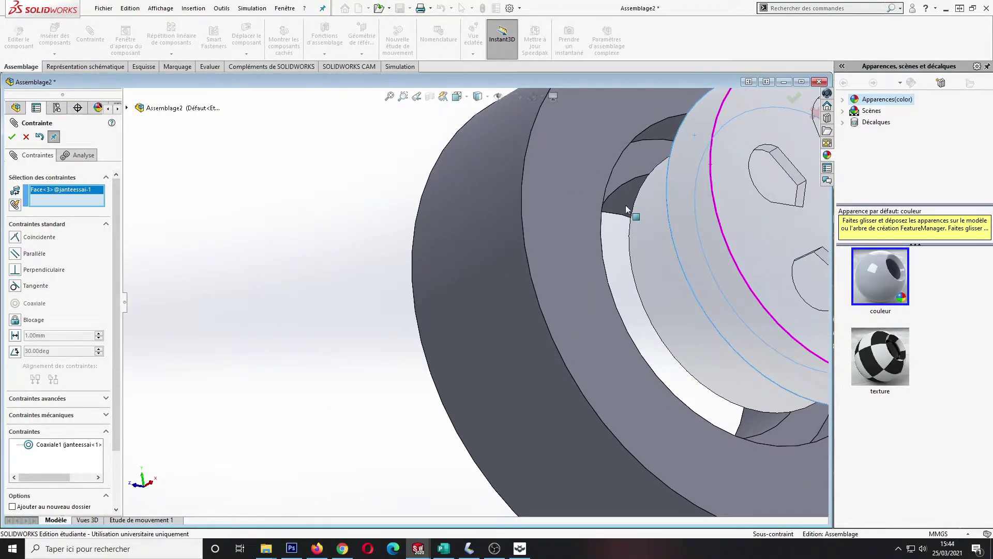
{"action": "left_click", "coordinate": [628, 163]}
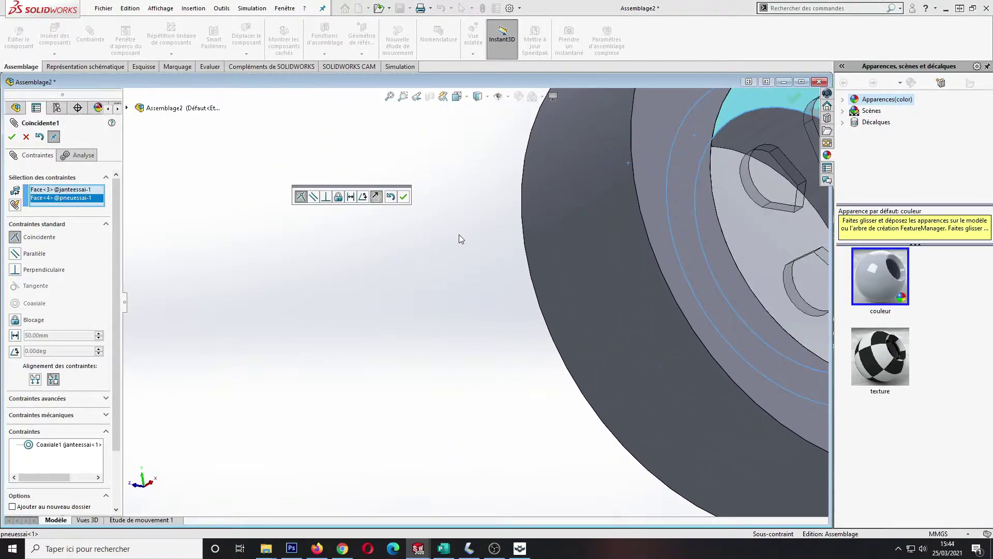
{"action": "scroll", "coordinate": [544, 268], "scroll_direction": "up", "scroll_amount": 5}
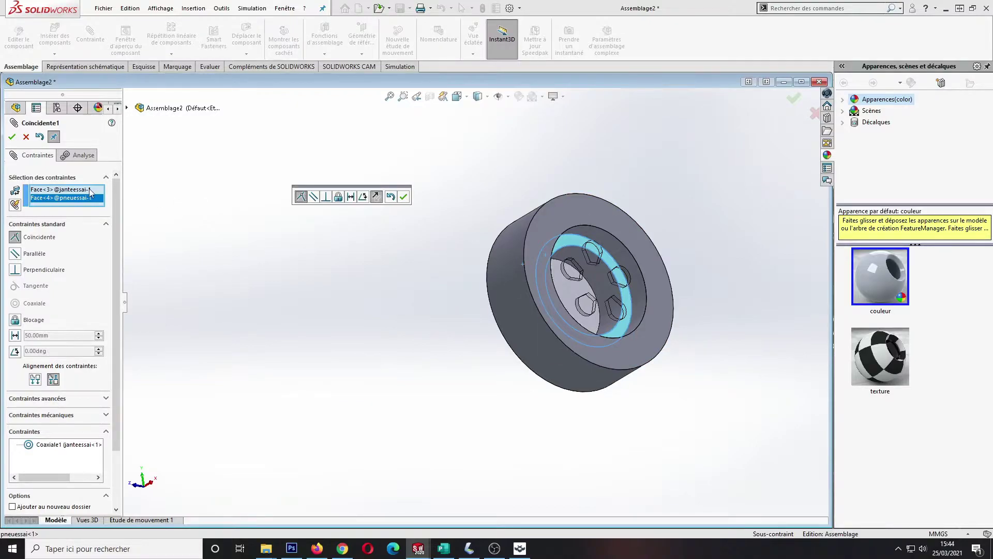
{"action": "left_click", "coordinate": [12, 137]}
{"action": "middle_click_drag", "start_coordinate": [603, 226], "coordinate": [631, 256]}
{"action": "scroll", "coordinate": [631, 256], "scroll_direction": "up", "scroll_amount": 3}
{"action": "scroll", "coordinate": [595, 243], "scroll_direction": "down", "scroll_amount": 3}
{"action": "scroll", "coordinate": [334, 335], "scroll_direction": "down", "scroll_amount": 3}
{"action": "scroll", "coordinate": [401, 366], "scroll_direction": "up", "scroll_amount": 3}
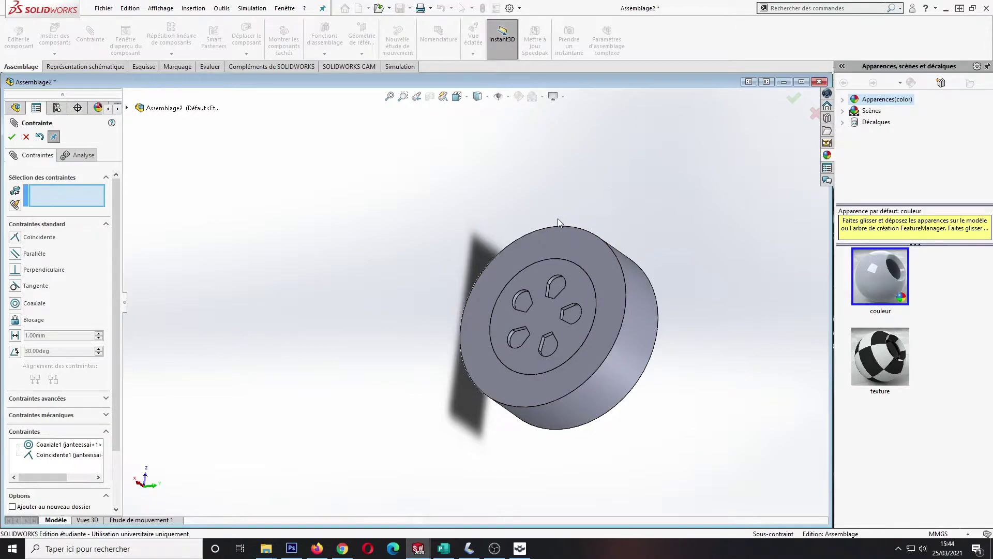
{"action": "middle_click_drag", "start_coordinate": [598, 237], "coordinate": [613, 296]}
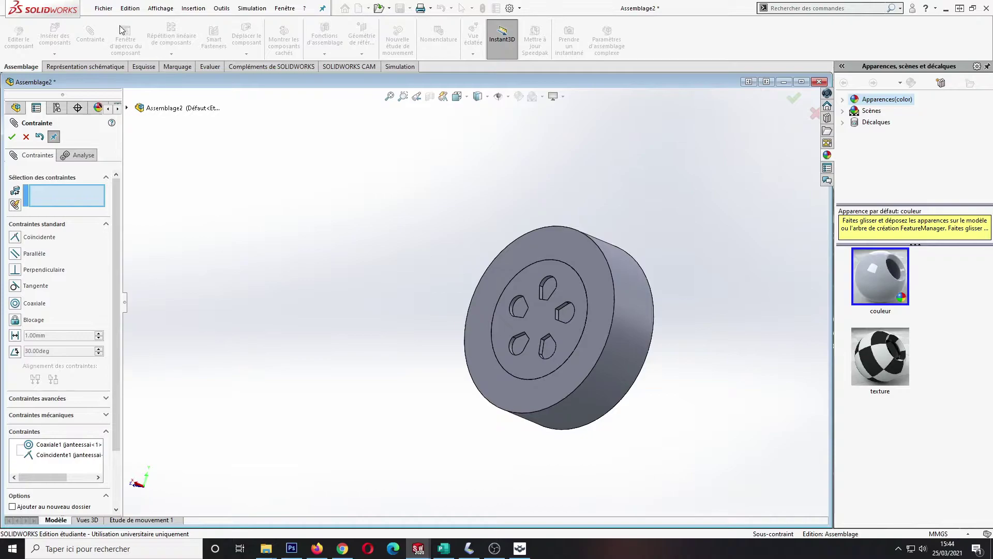
{"action": "left_click", "coordinate": [12, 137]}
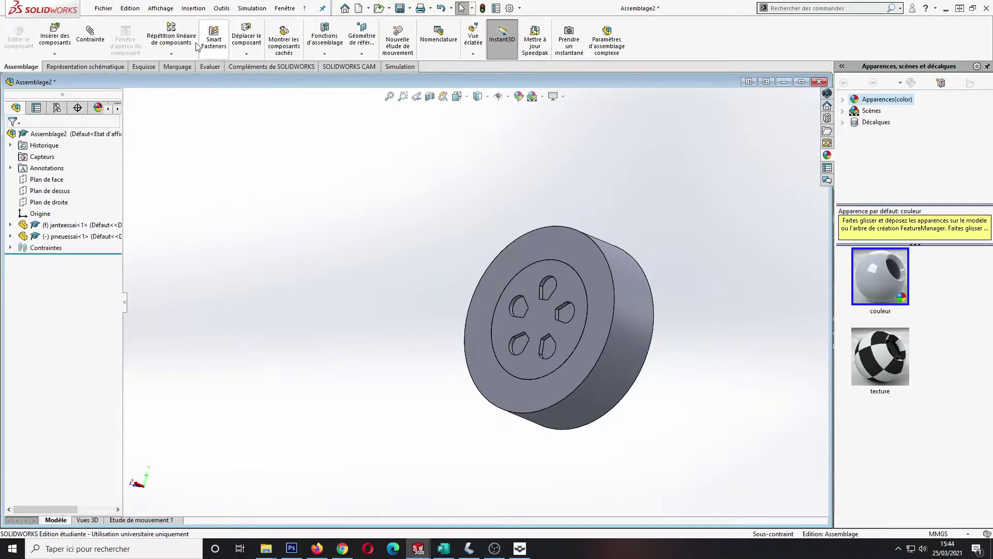
- Switch to the janteessai part and save a copy as janteessai.STL in the CeC folder, using the save-as-copy-and-continue option
{"action": "left_click", "coordinate": [284, 9]}
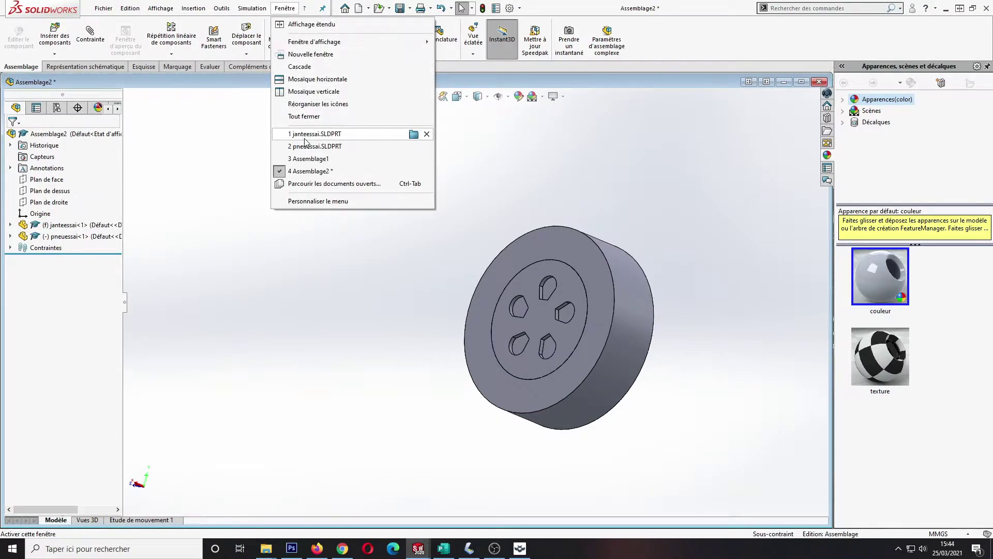
{"action": "mouse_move", "coordinate": [324, 139]}
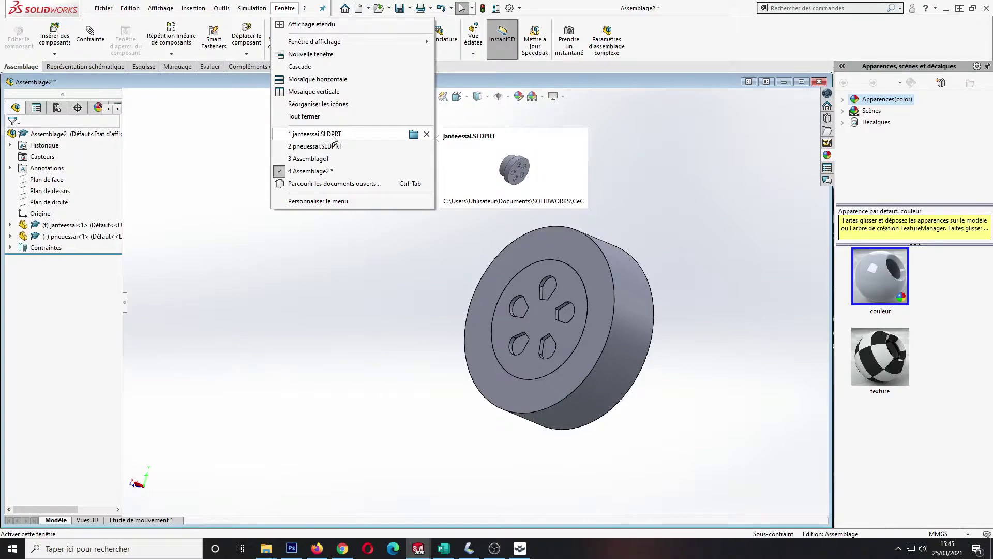
{"action": "left_click", "coordinate": [332, 135]}
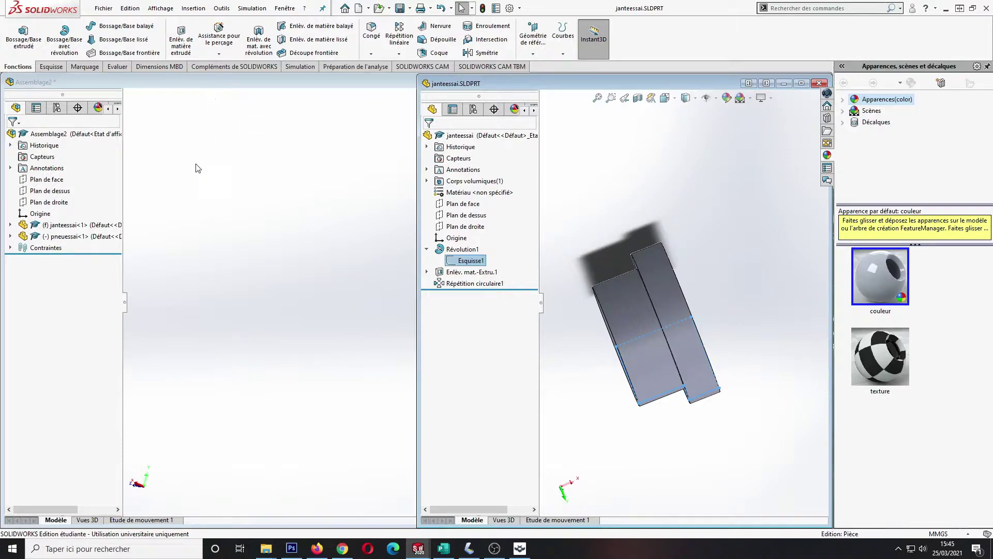
{"action": "left_click", "coordinate": [103, 8]}
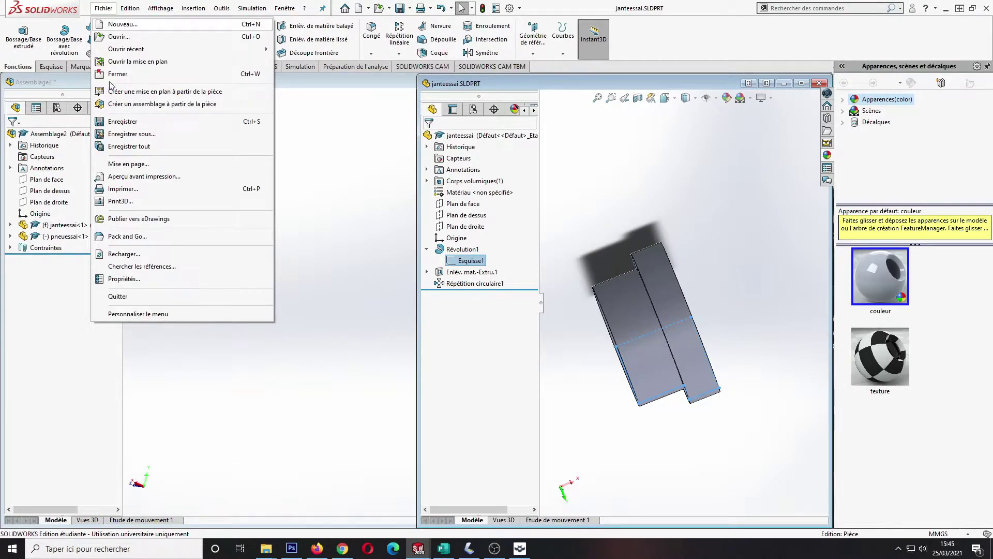
{"action": "left_click", "coordinate": [150, 134]}
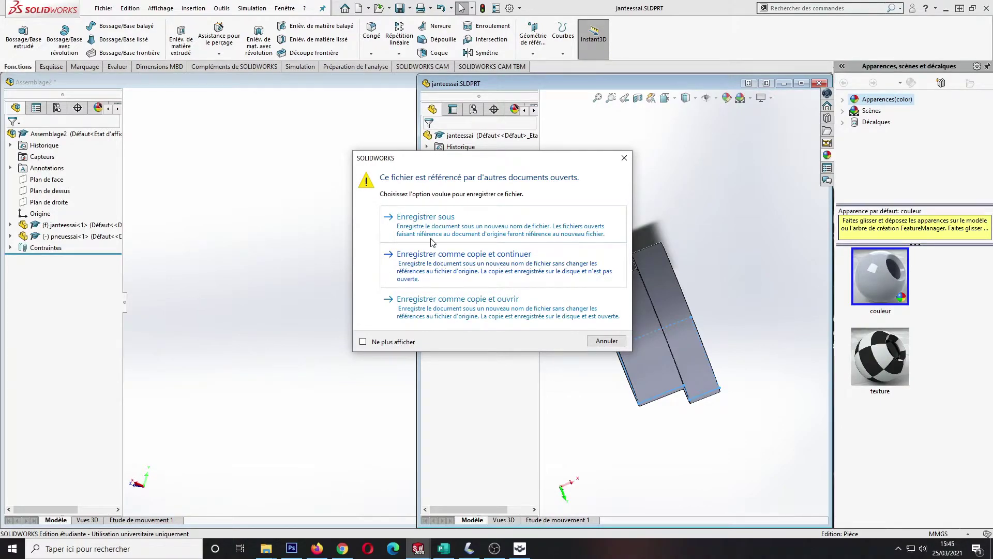
{"action": "left_click", "coordinate": [433, 263]}
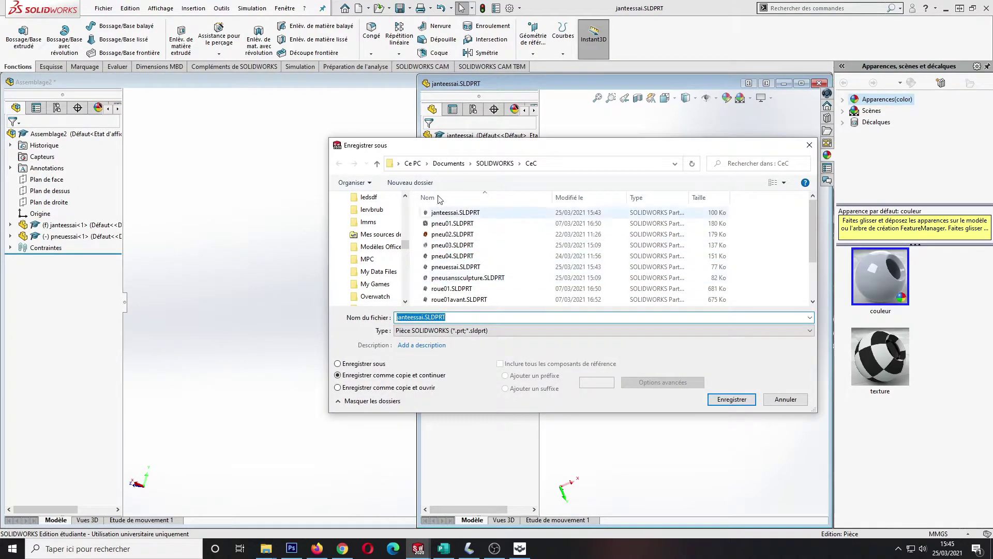
{"action": "left_click", "coordinate": [450, 330]}
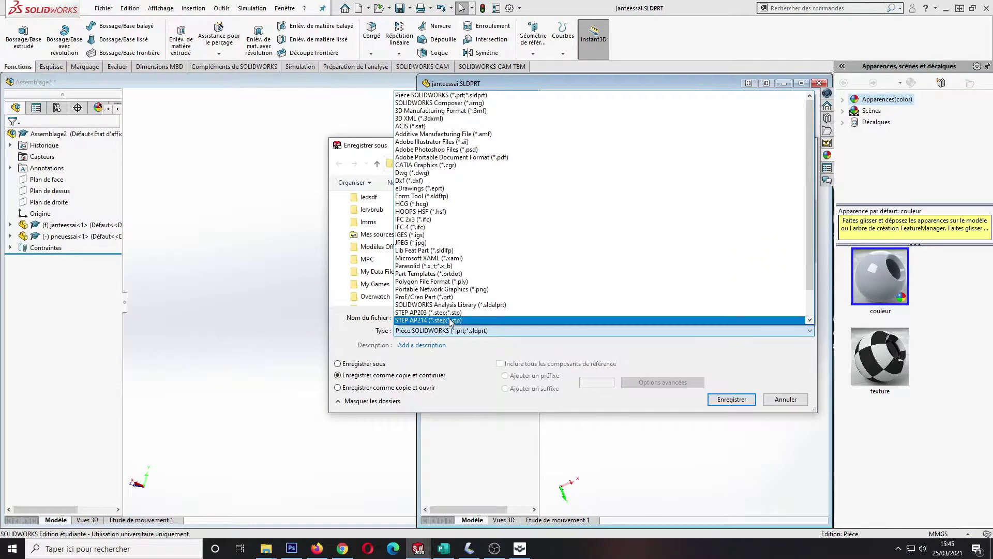
{"action": "scroll", "coordinate": [464, 265], "scroll_direction": "down", "scroll_amount": 2}
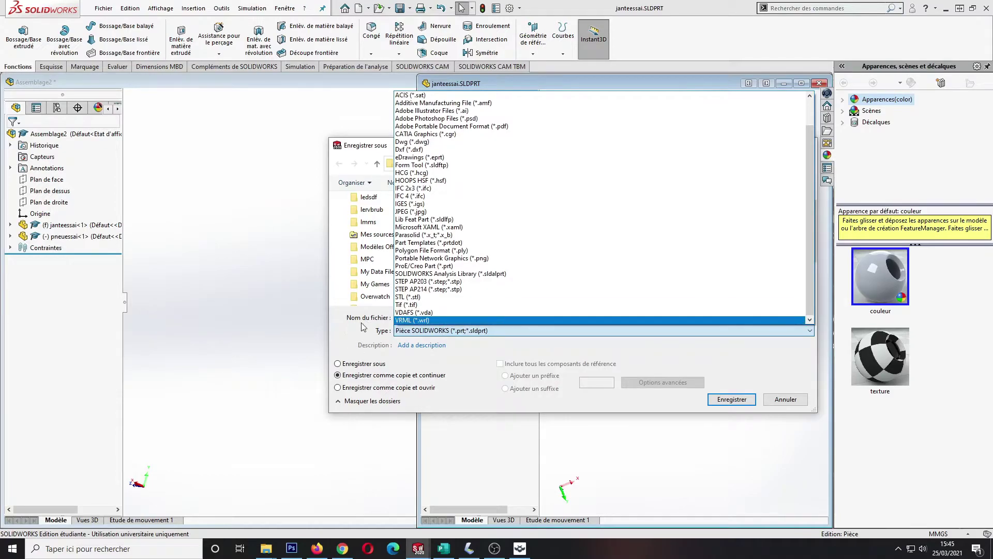
{"action": "left_click", "coordinate": [419, 298]}
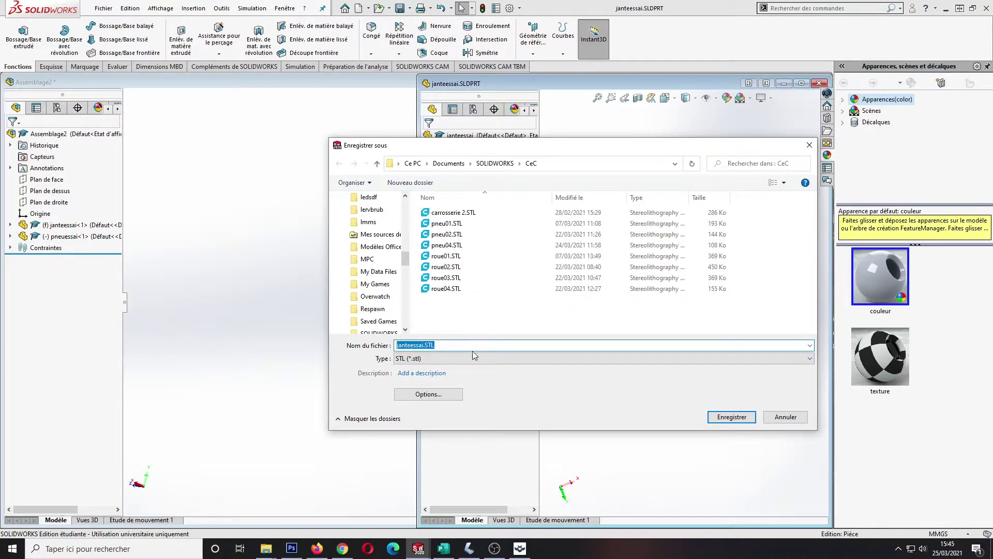
{"action": "left_click", "coordinate": [731, 416]}
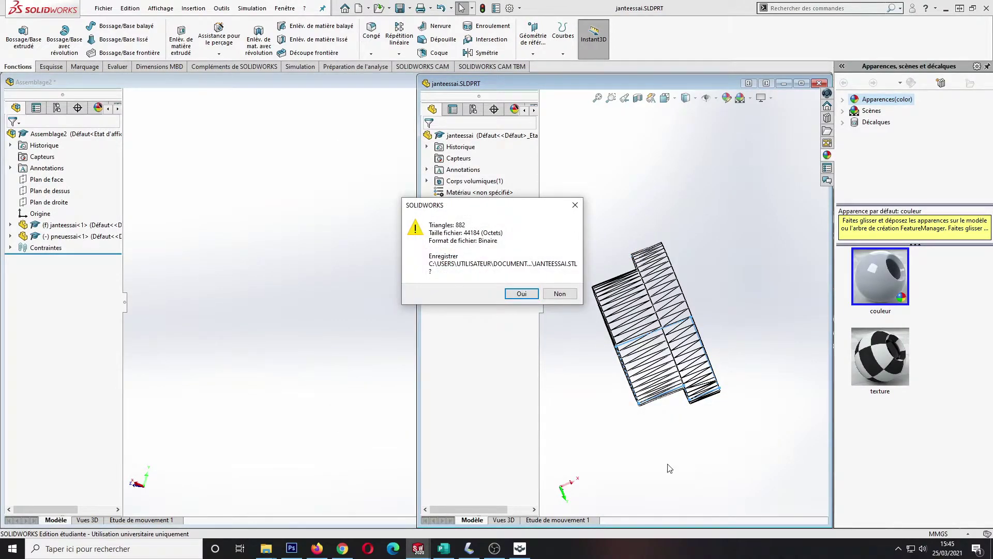
{"action": "left_click", "coordinate": [520, 294]}
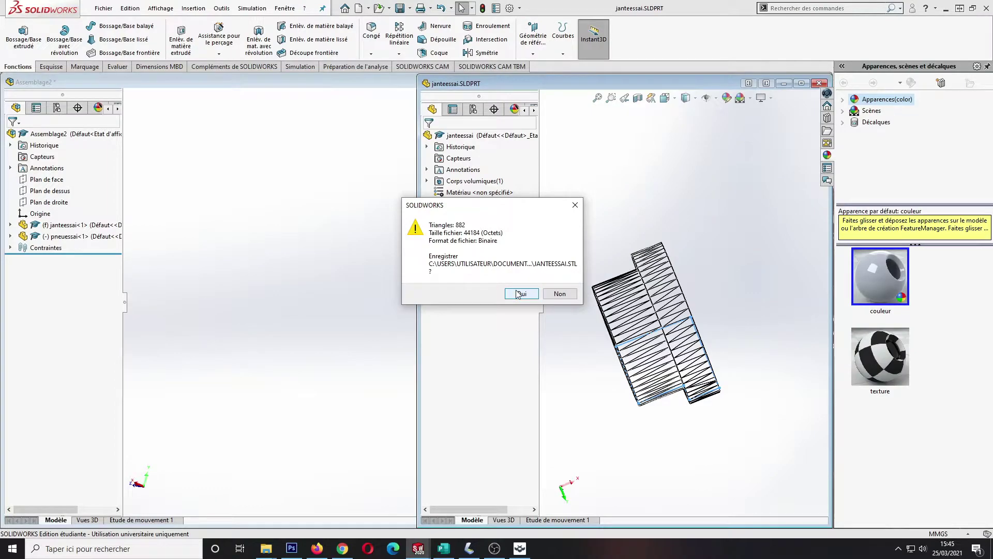
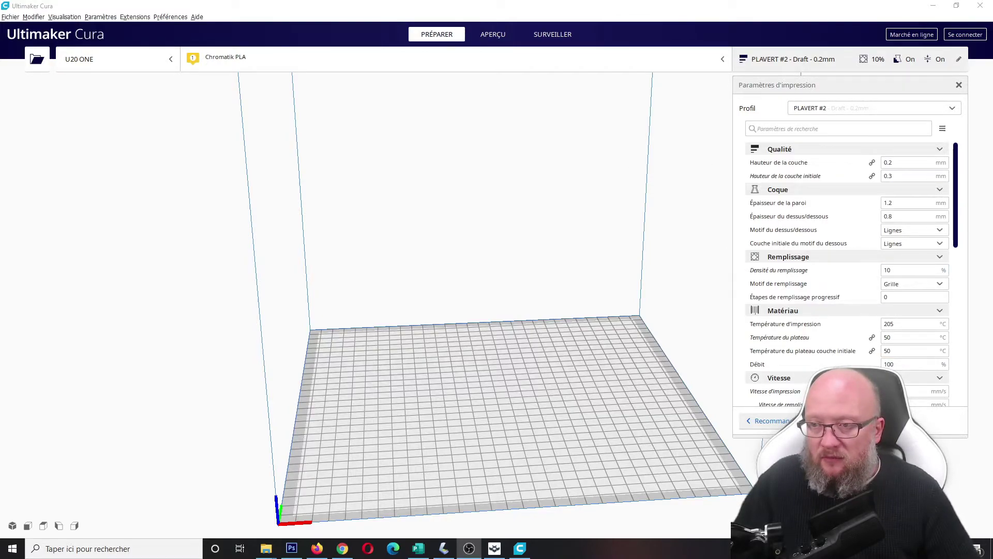
- Load janteessai.STL from the CeC folder onto the build plate
{"action": "left_click", "coordinate": [10, 16]}
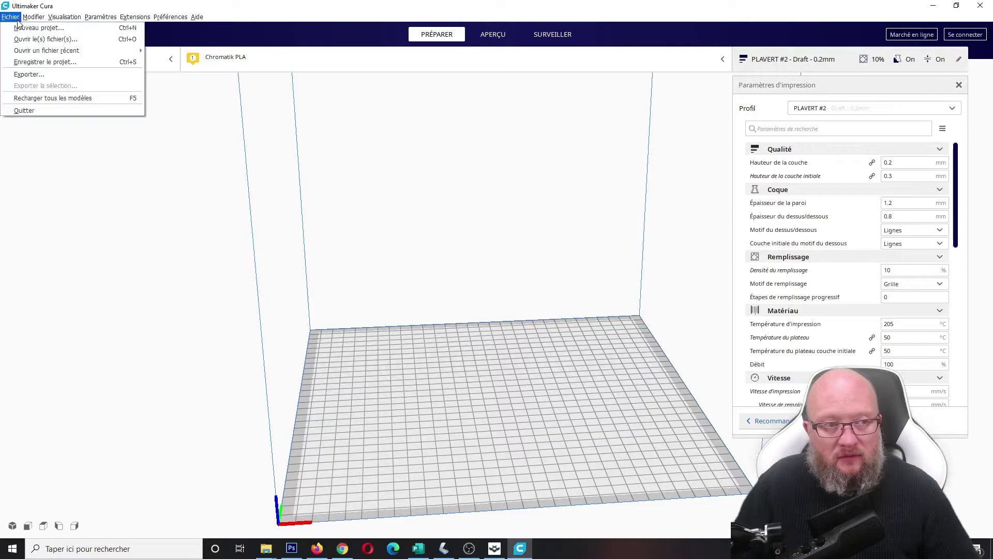
{"action": "left_click", "coordinate": [46, 39]}
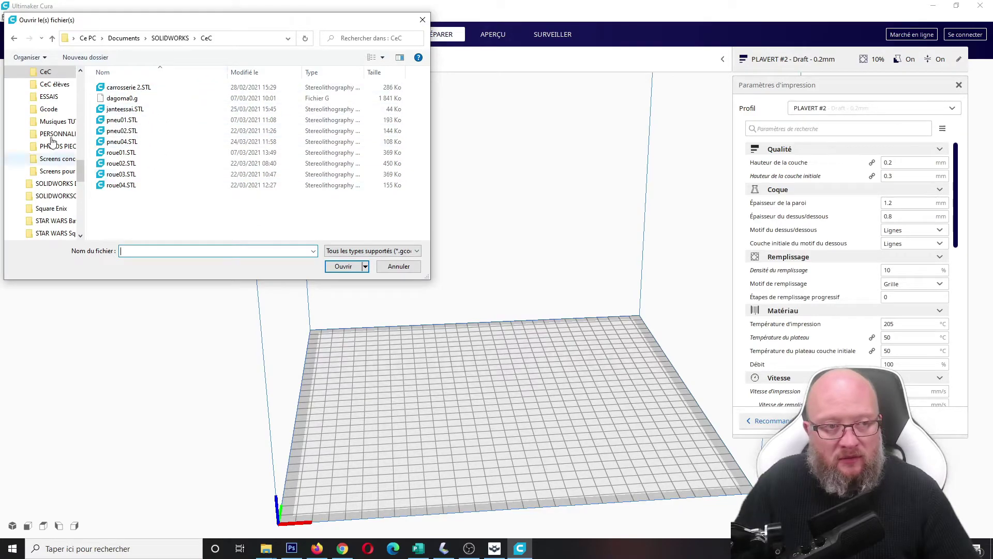
{"action": "left_click", "coordinate": [127, 110]}
{"action": "left_click", "coordinate": [343, 266]}
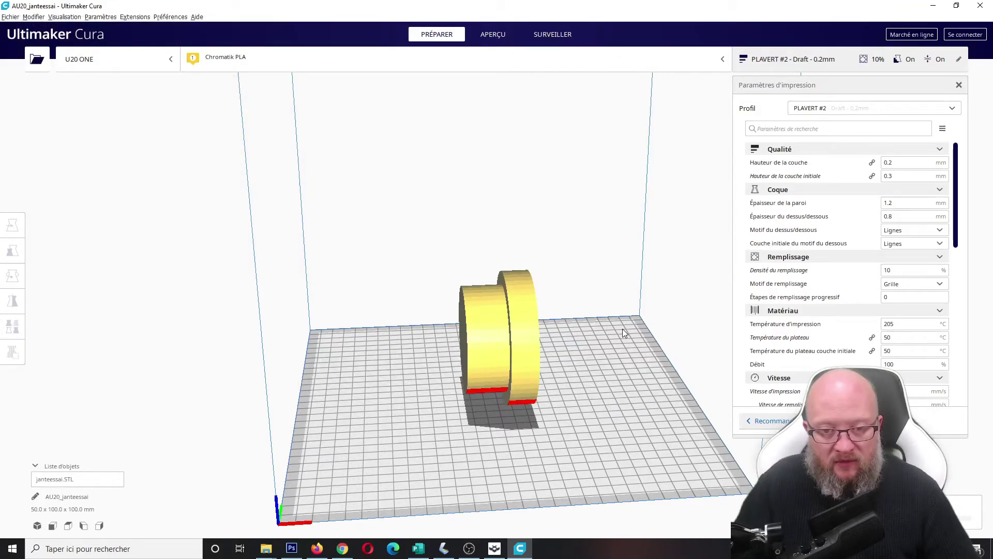
- Slice the rim standing on its edge with the current PLAVERT #2 profile
{"action": "right_click_drag", "start_coordinate": [595, 335], "coordinate": [674, 339]}
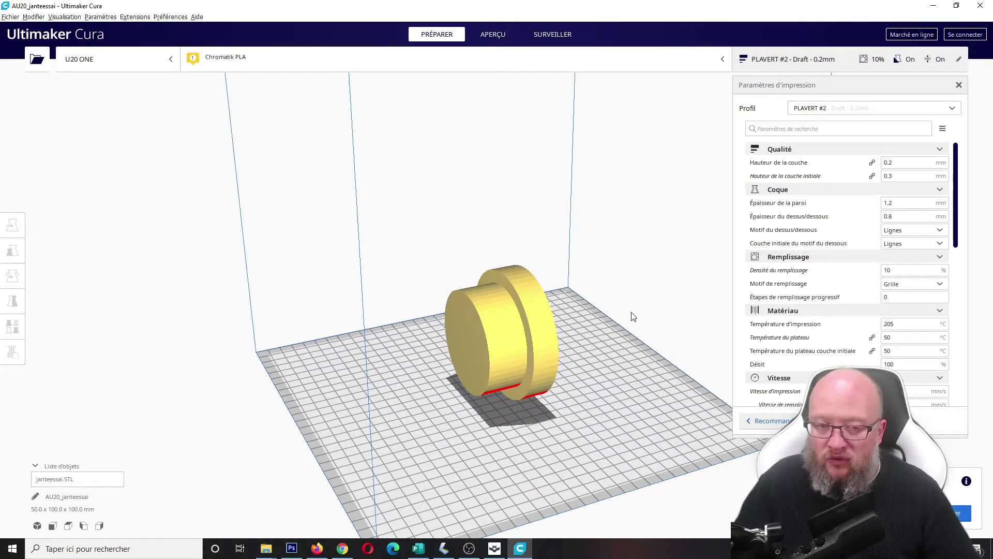
{"action": "right_click_drag", "start_coordinate": [606, 351], "coordinate": [577, 337]}
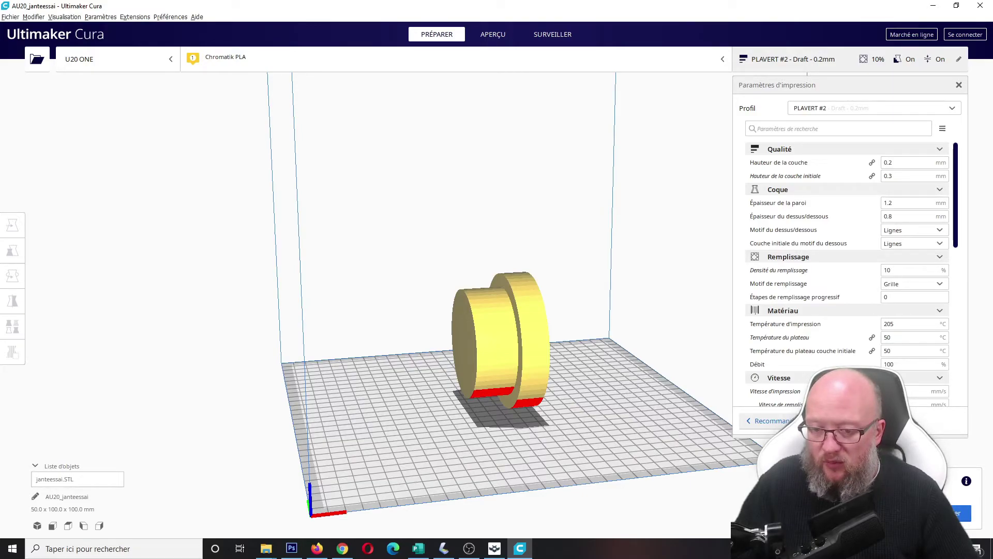
{"action": "left_click", "coordinate": [963, 512]}
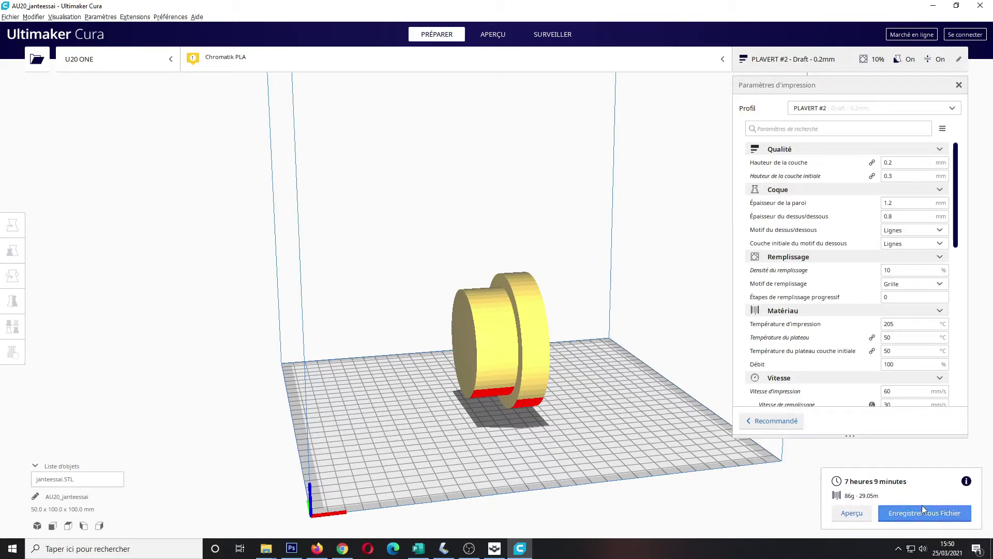
- Examine the upright rim's shape and overhang areas from several angles, along with the support and plate adhesion settings
{"action": "right_click_drag", "start_coordinate": [597, 357], "coordinate": [486, 373]}
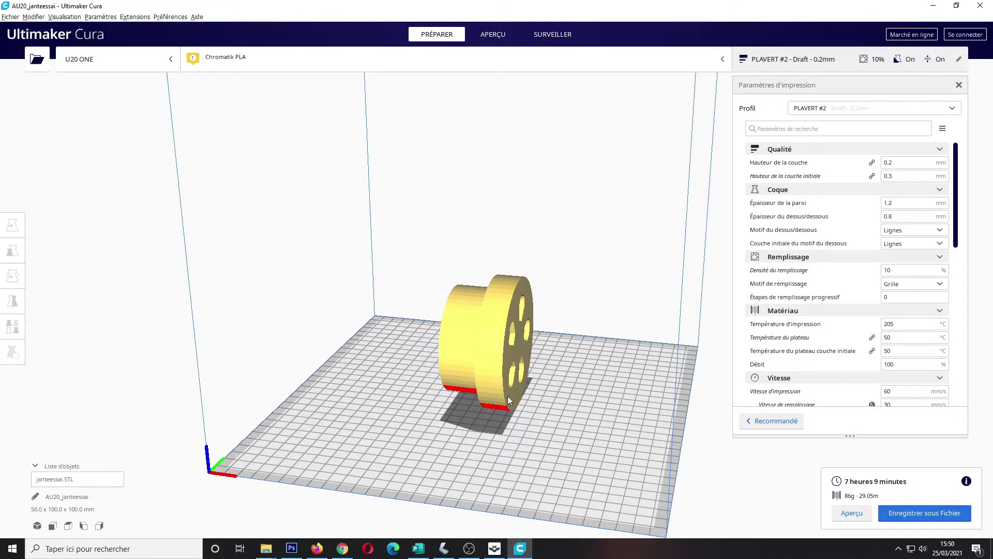
{"action": "right_click_drag", "start_coordinate": [373, 401], "coordinate": [473, 430]}
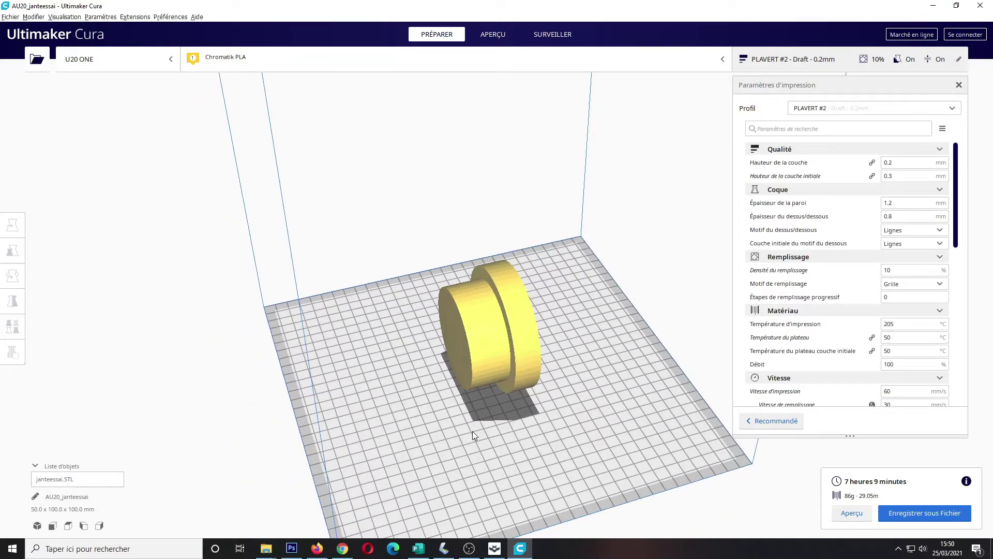
{"action": "scroll", "coordinate": [807, 274], "scroll_direction": "down", "scroll_amount": 10}
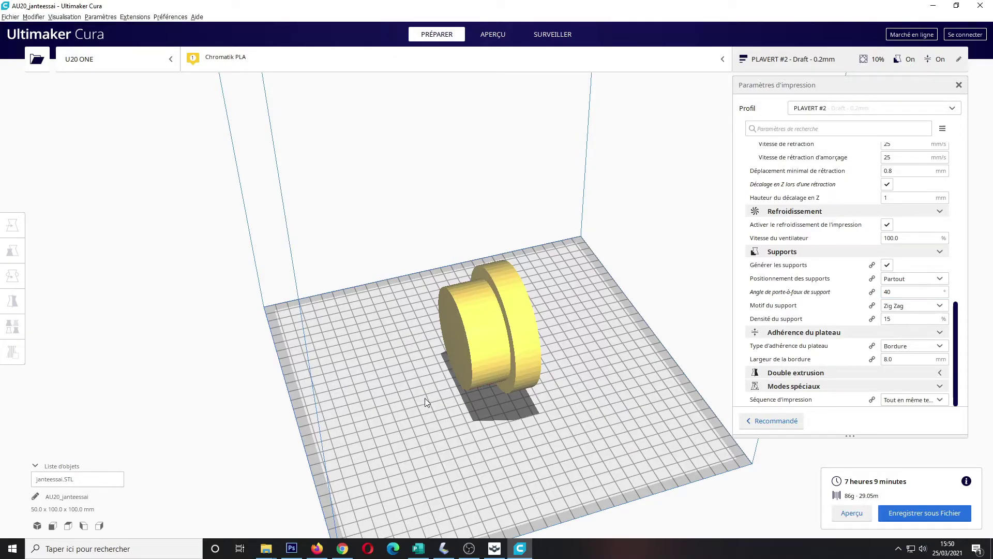
{"action": "right_click_drag", "start_coordinate": [426, 397], "coordinate": [467, 323]}
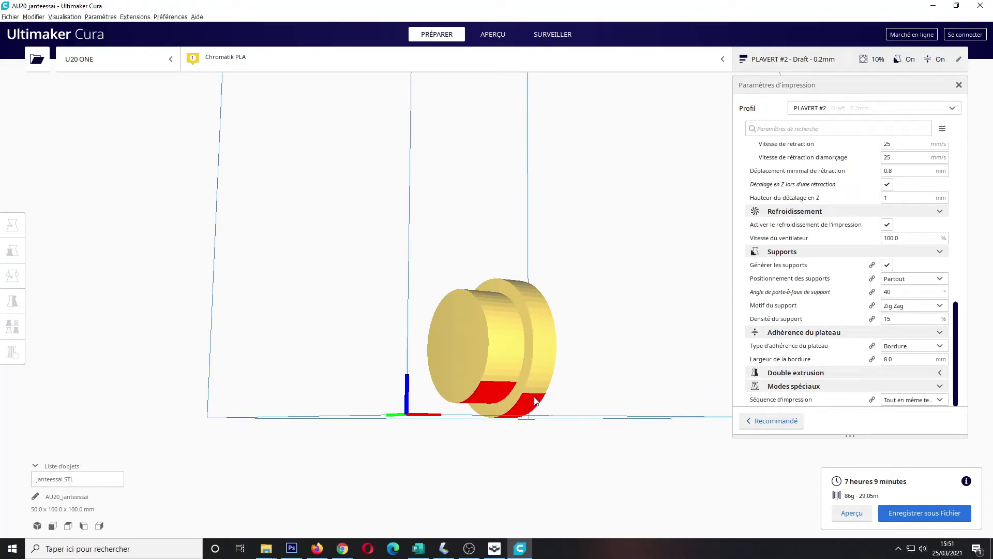
{"action": "right_click_drag", "start_coordinate": [554, 404], "coordinate": [502, 432]}
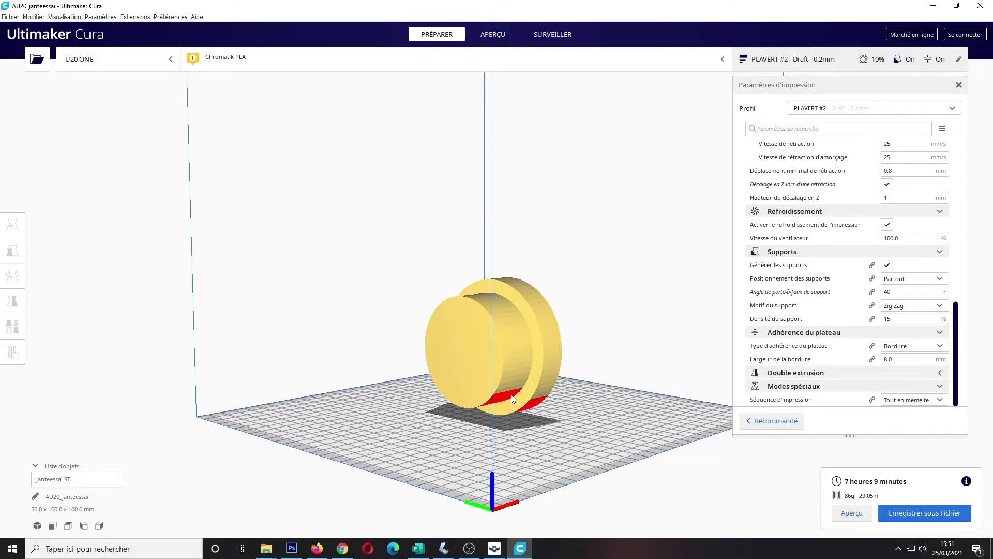
{"action": "right_click_drag", "start_coordinate": [560, 417], "coordinate": [566, 393]}
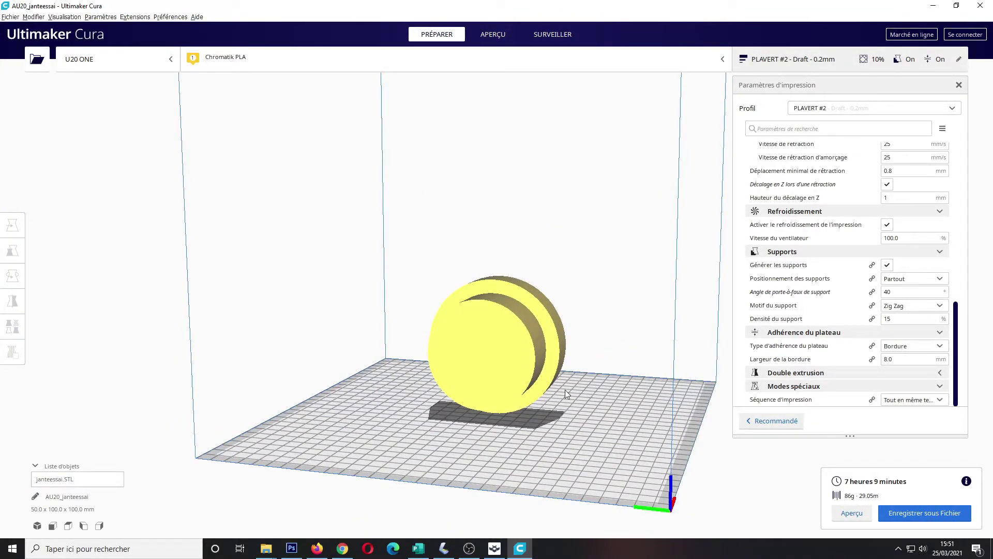
{"action": "mouse_move", "coordinate": [539, 438]}
{"action": "right_mouse_down"}
{"action": "mouse_move", "coordinate": [558, 439]}
{"action": "mouse_move", "coordinate": [538, 434]}
{"action": "right_mouse_up"}
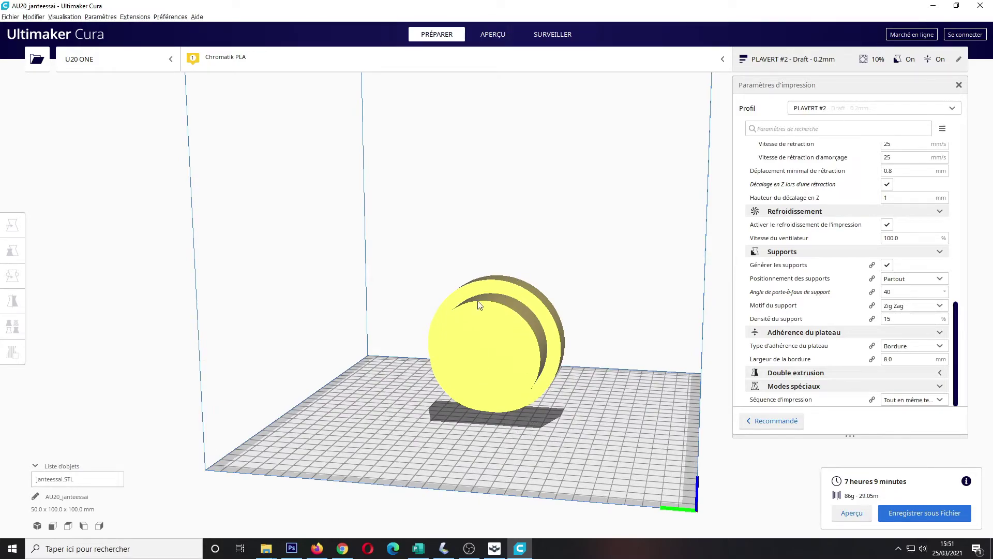
{"action": "left_click", "coordinate": [497, 371]}
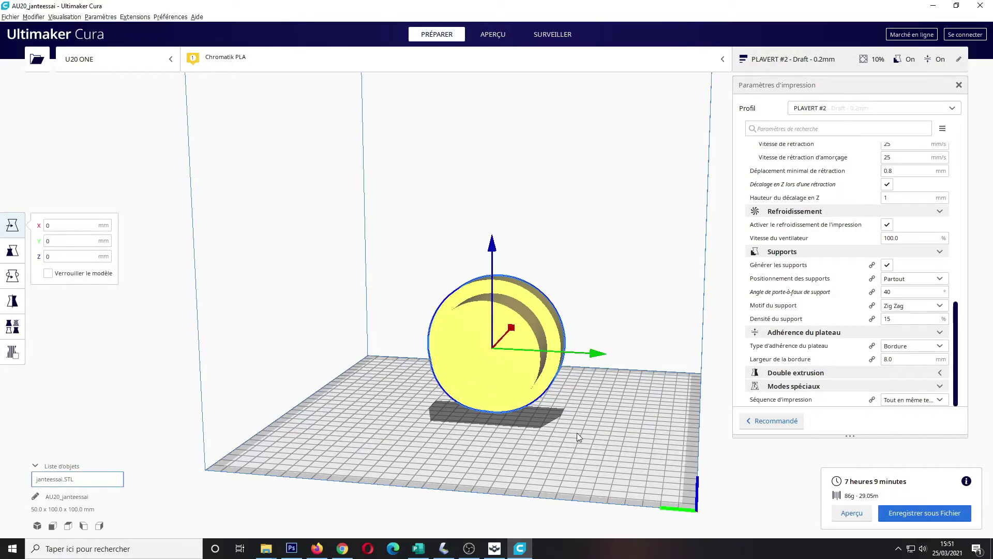
{"action": "right_click_drag", "start_coordinate": [576, 433], "coordinate": [492, 401]}
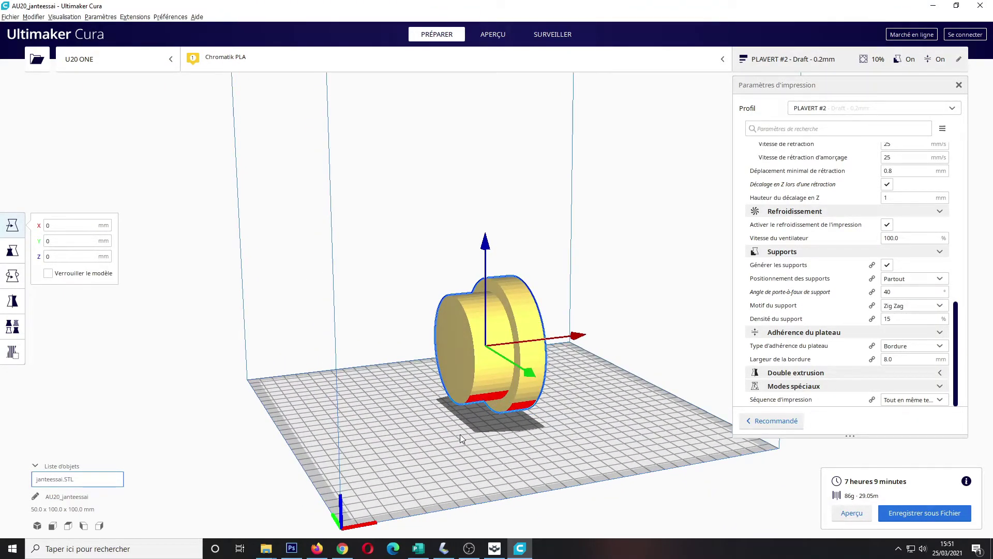
{"action": "right_click_drag", "start_coordinate": [460, 433], "coordinate": [399, 453]}
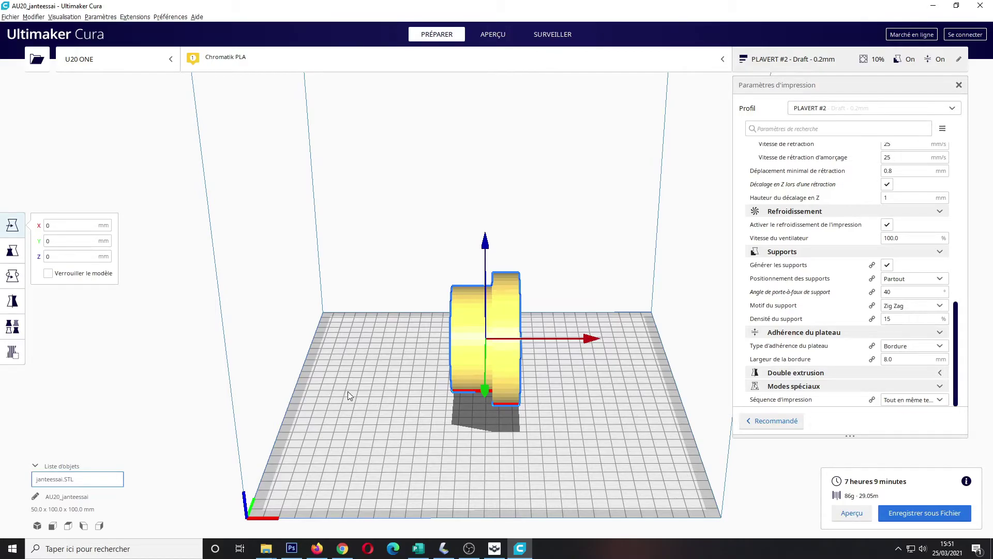
{"action": "right_click_drag", "start_coordinate": [349, 394], "coordinate": [388, 392]}
{"action": "right_click_drag", "start_coordinate": [425, 434], "coordinate": [561, 429]}
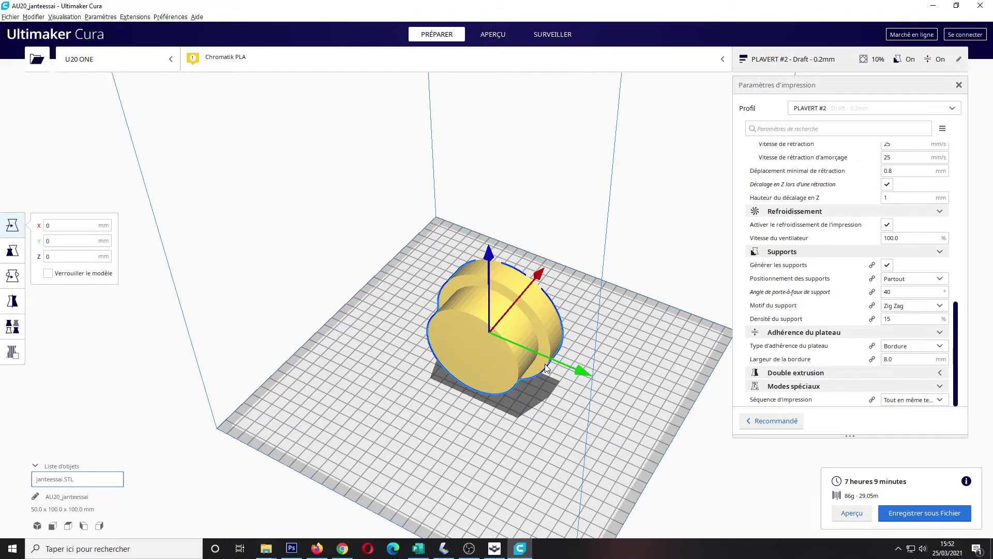
{"action": "left_click", "coordinate": [474, 424]}
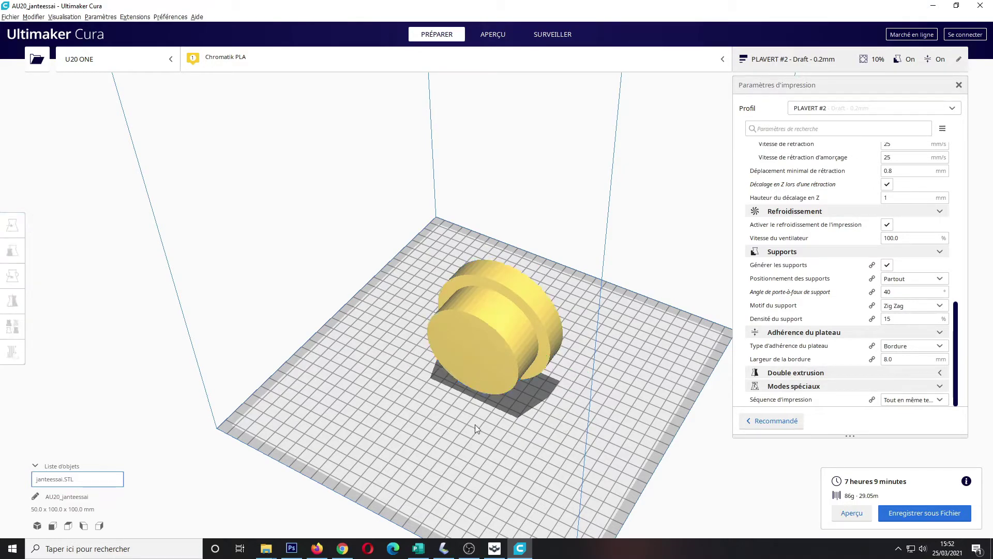
- Rotate the rim 90° so its axis is vertical, with the holed face up and the narrow cylinder on the plate
{"action": "left_click", "coordinate": [508, 353]}
{"action": "right_click_drag", "start_coordinate": [571, 439], "coordinate": [496, 446]}
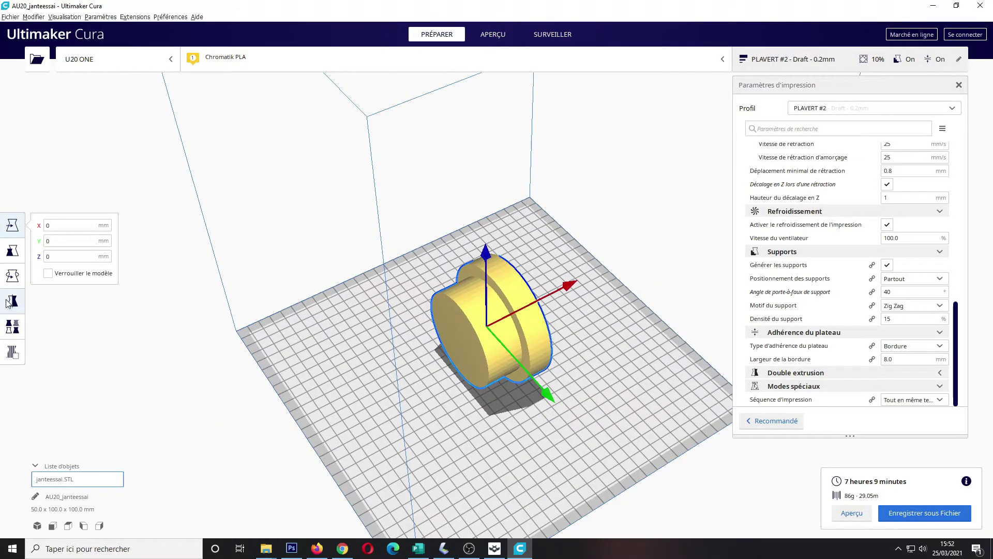
{"action": "left_click", "coordinate": [10, 282]}
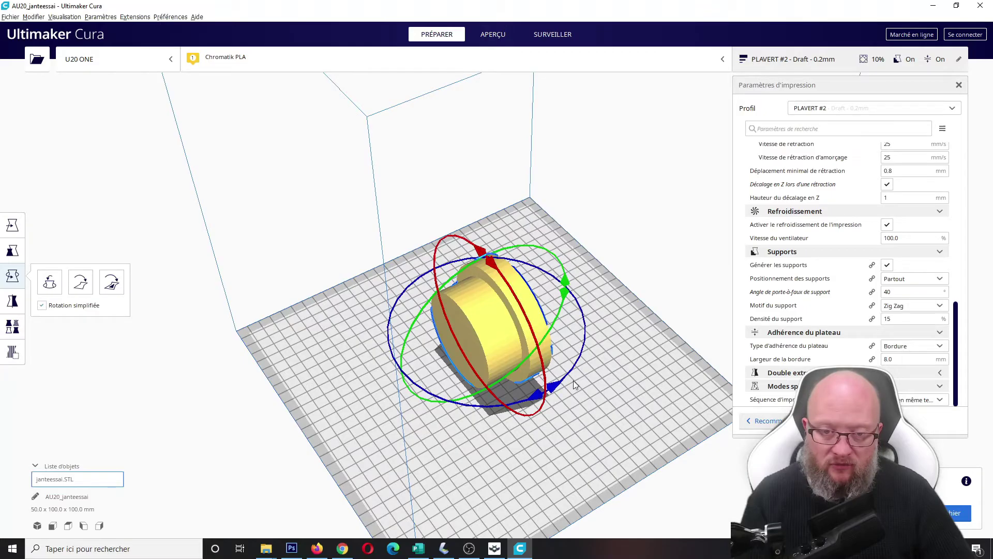
{"action": "right_click_drag", "start_coordinate": [630, 421], "coordinate": [528, 441]}
{"action": "left_click_drag", "start_coordinate": [428, 282], "coordinate": [418, 399]}
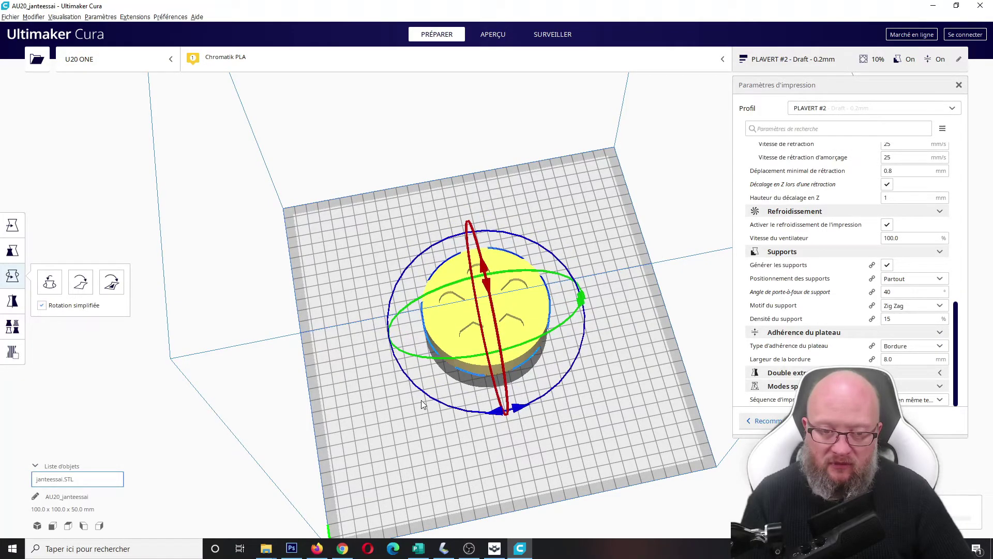
- Check the rim's underside overhangs, and flip the rim 180° so the wide holed flange rests on the build plate
{"action": "right_click_drag", "start_coordinate": [505, 462], "coordinate": [569, 319]}
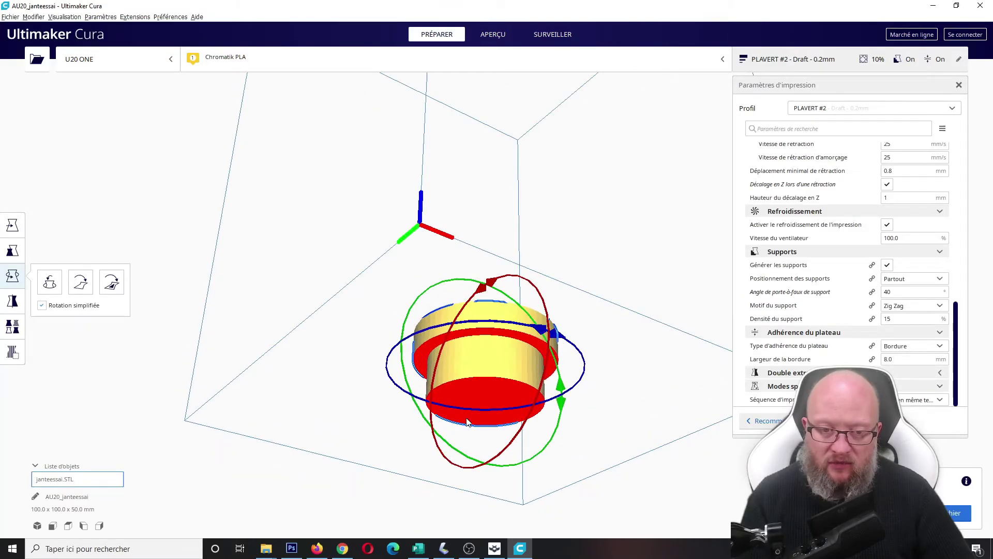
{"action": "right_click_drag", "start_coordinate": [656, 288], "coordinate": [565, 422]}
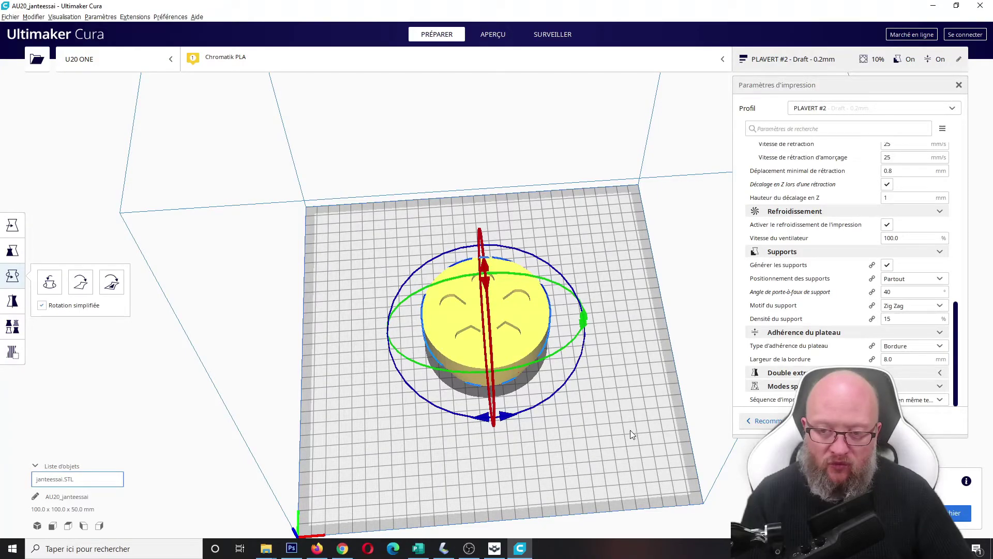
{"action": "right_click_drag", "start_coordinate": [629, 430], "coordinate": [601, 412]}
{"action": "right_click_drag", "start_coordinate": [527, 371], "coordinate": [531, 272]}
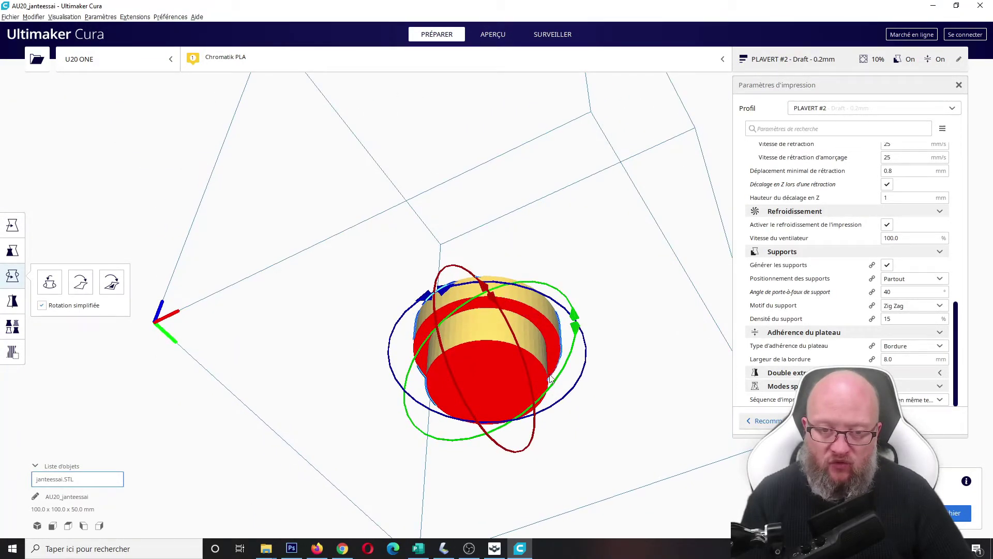
{"action": "right_click_drag", "start_coordinate": [547, 335], "coordinate": [655, 465]}
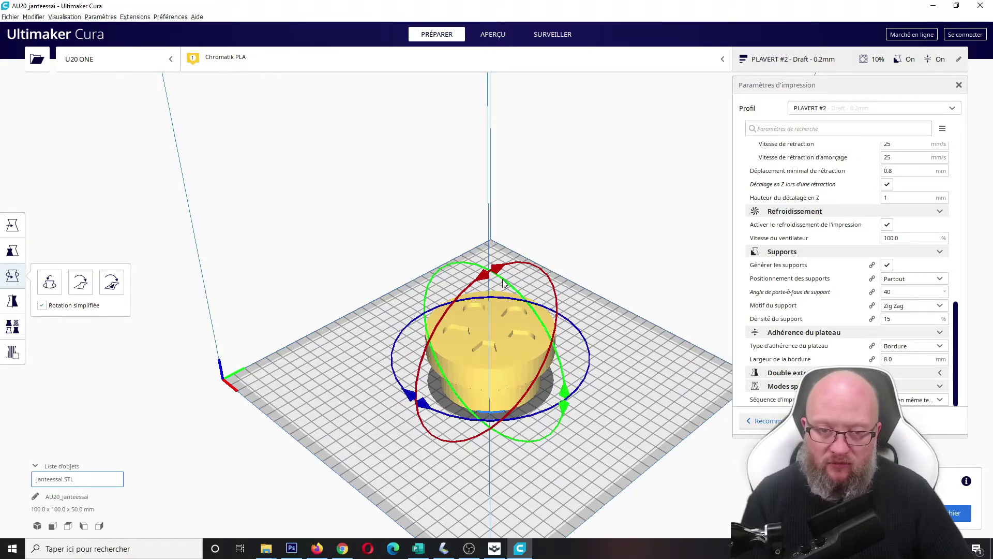
{"action": "left_click_drag", "start_coordinate": [501, 282], "coordinate": [433, 428]}
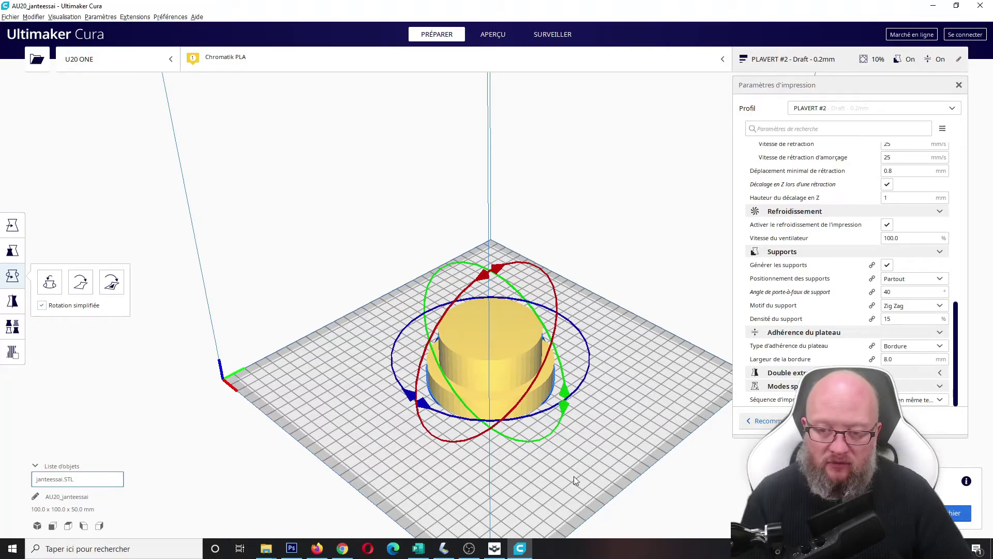
- Examine the flipped rim from all sides, including the holed face resting on the build plate
{"action": "right_click_drag", "start_coordinate": [573, 476], "coordinate": [595, 341]}
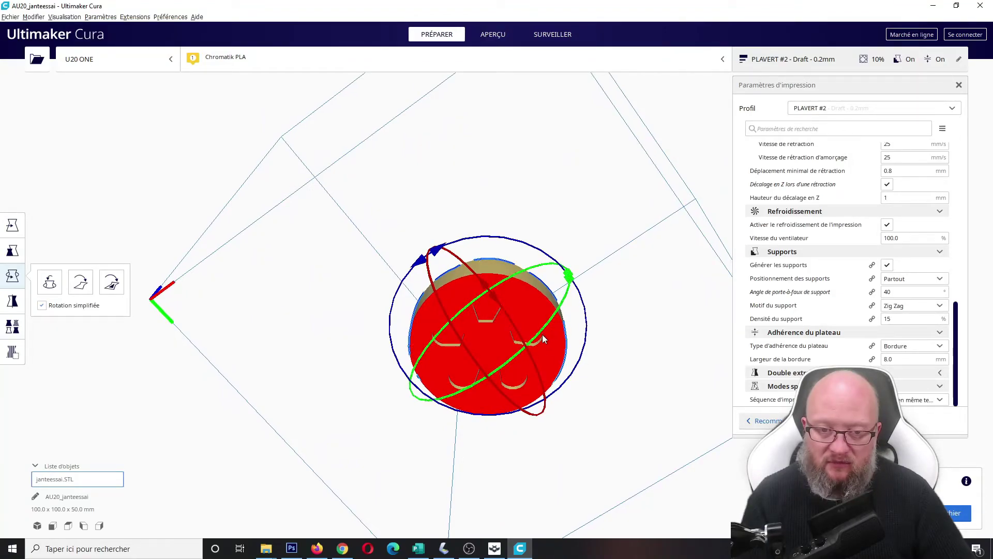
{"action": "right_click_drag", "start_coordinate": [674, 301], "coordinate": [557, 434]}
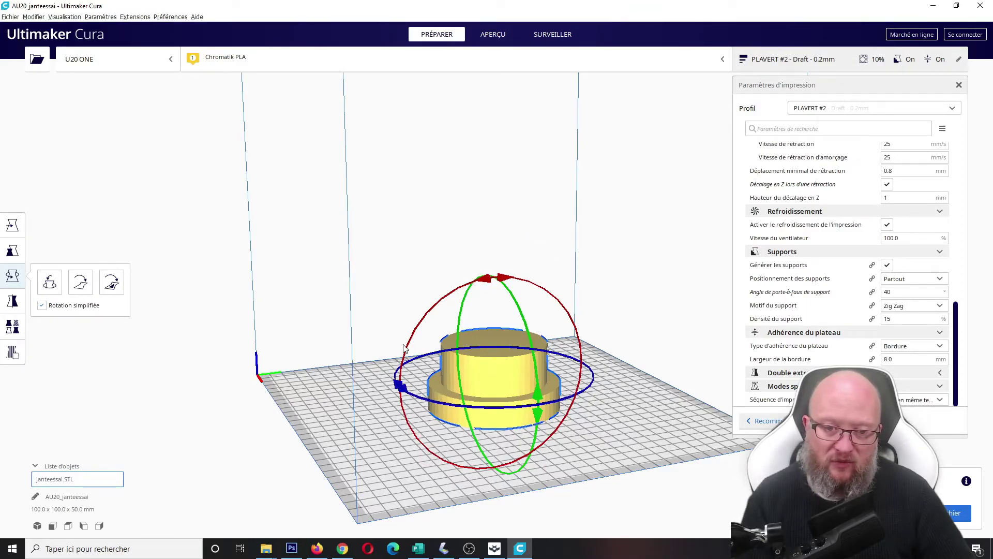
{"action": "right_click_drag", "start_coordinate": [404, 347], "coordinate": [523, 424]}
{"action": "right_click_drag", "start_coordinate": [601, 409], "coordinate": [253, 394]}
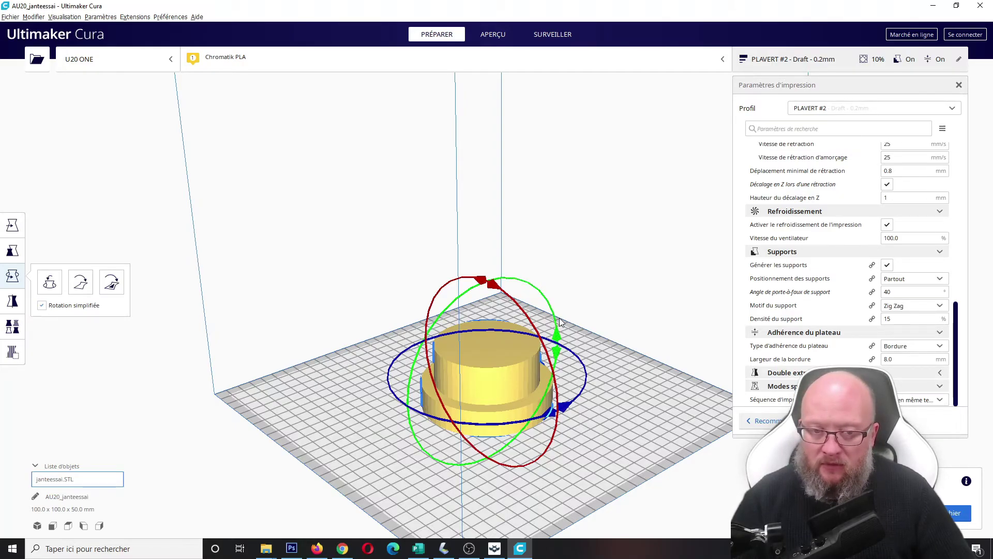
{"action": "right_click_drag", "start_coordinate": [588, 311], "coordinate": [420, 306]}
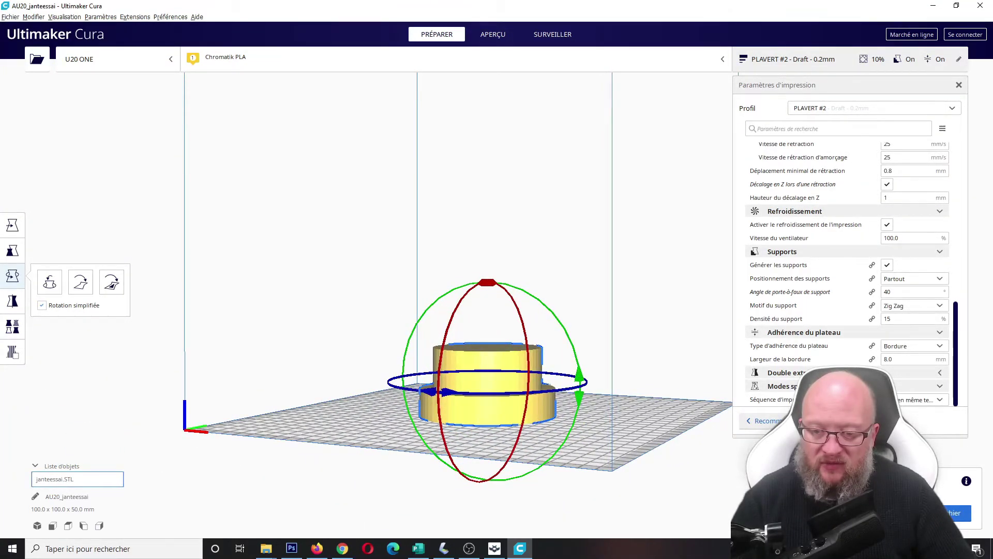
{"action": "right_click_drag", "start_coordinate": [562, 378], "coordinate": [332, 386]}
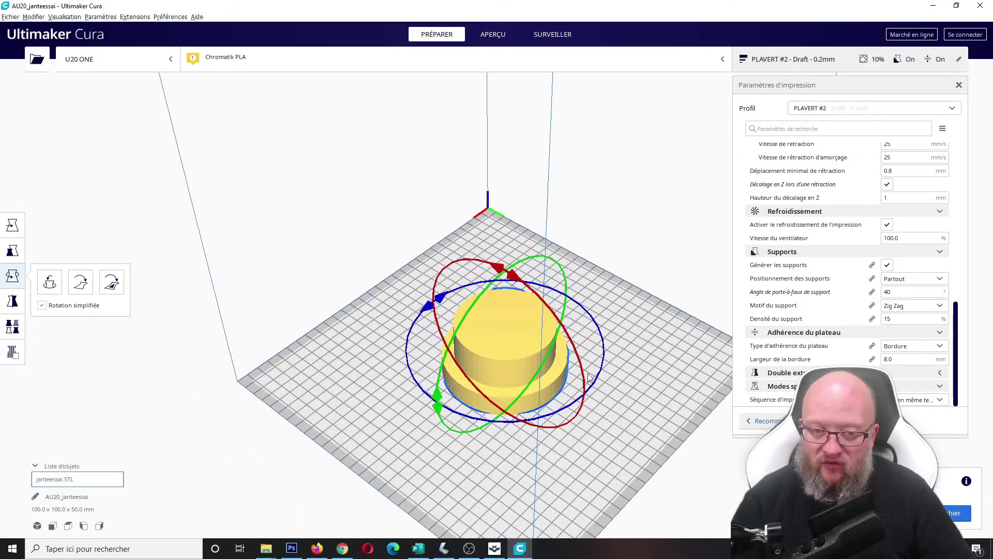
{"action": "right_click_drag", "start_coordinate": [608, 311], "coordinate": [370, 321]}
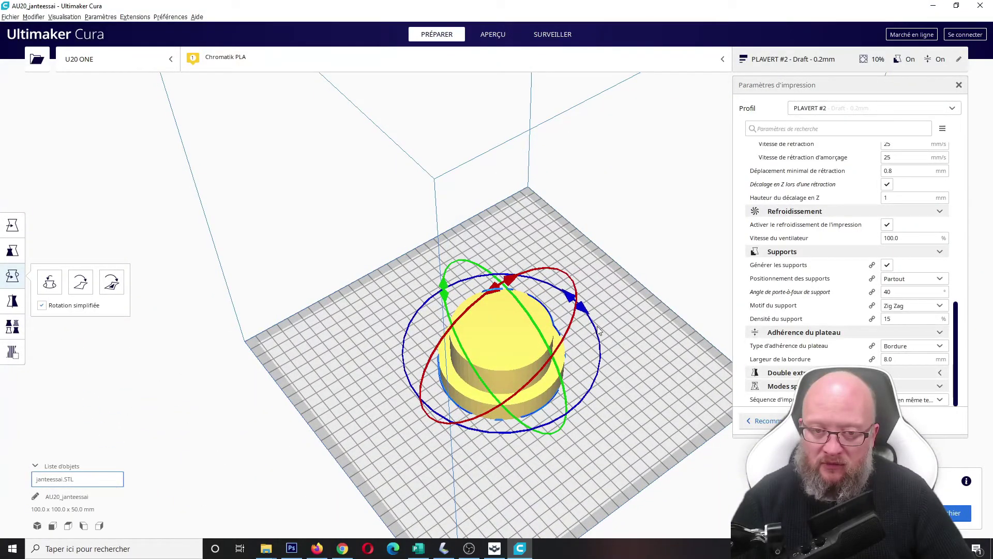
{"action": "right_click_drag", "start_coordinate": [599, 330], "coordinate": [341, 322]}
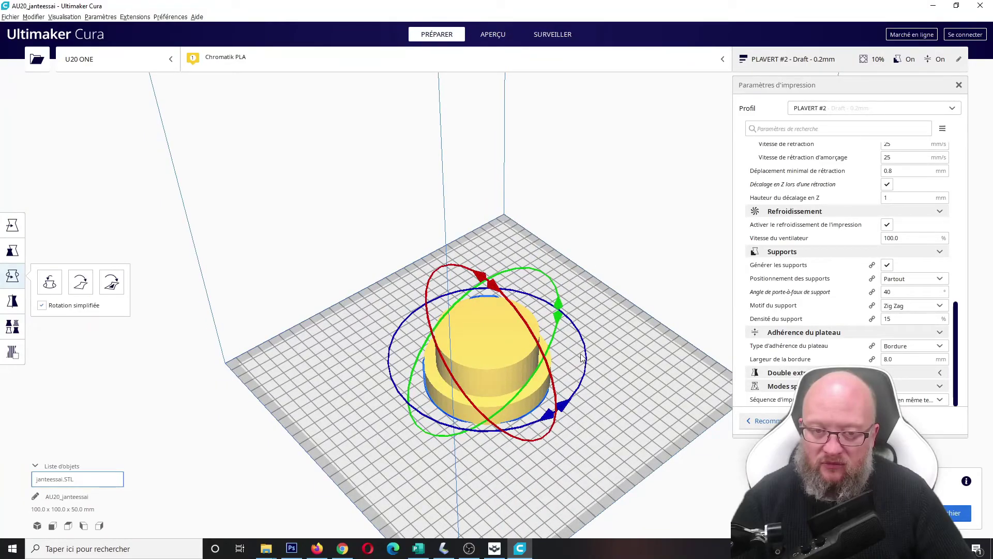
{"action": "right_click_drag", "start_coordinate": [581, 358], "coordinate": [553, 386]}
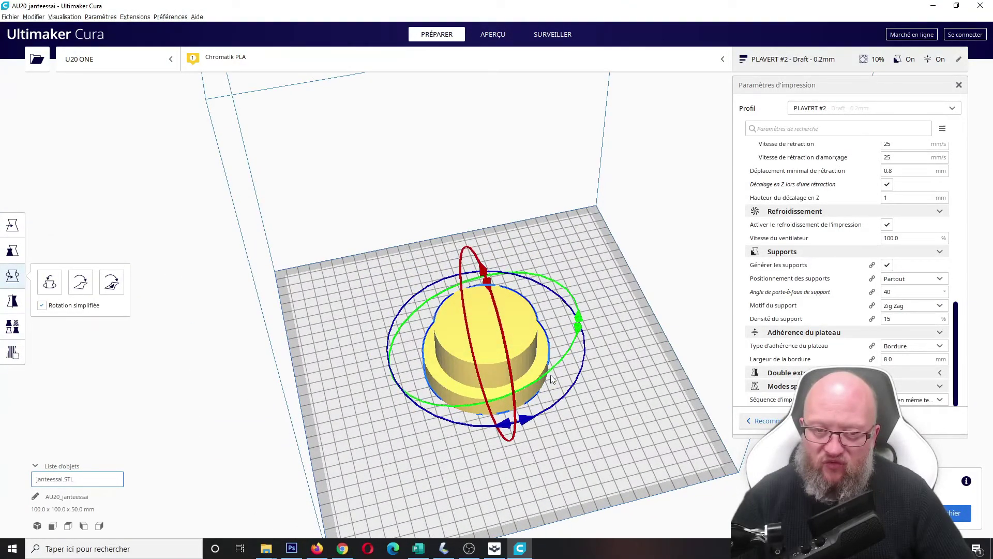
{"action": "right_click_drag", "start_coordinate": [406, 405], "coordinate": [338, 320]}
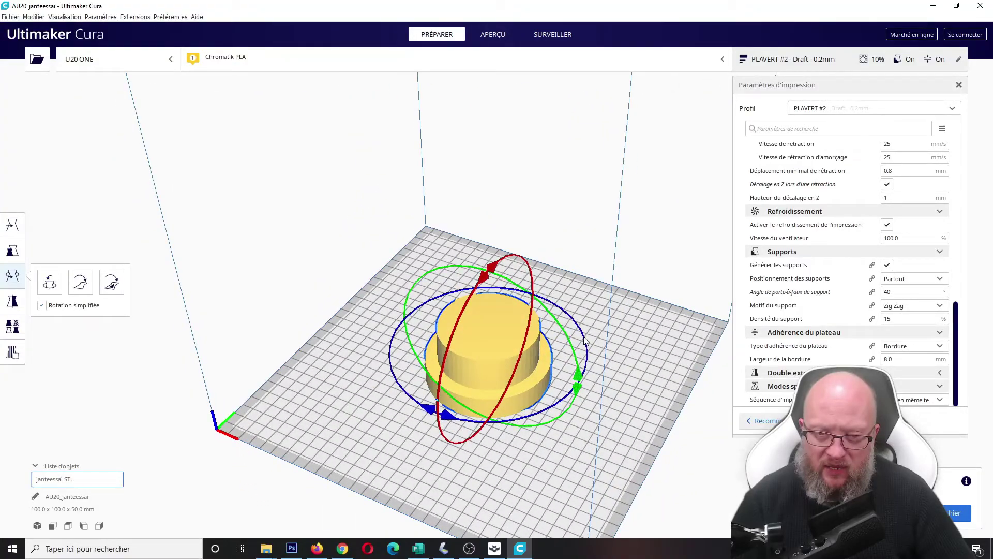
{"action": "right_click_drag", "start_coordinate": [633, 335], "coordinate": [455, 381]}
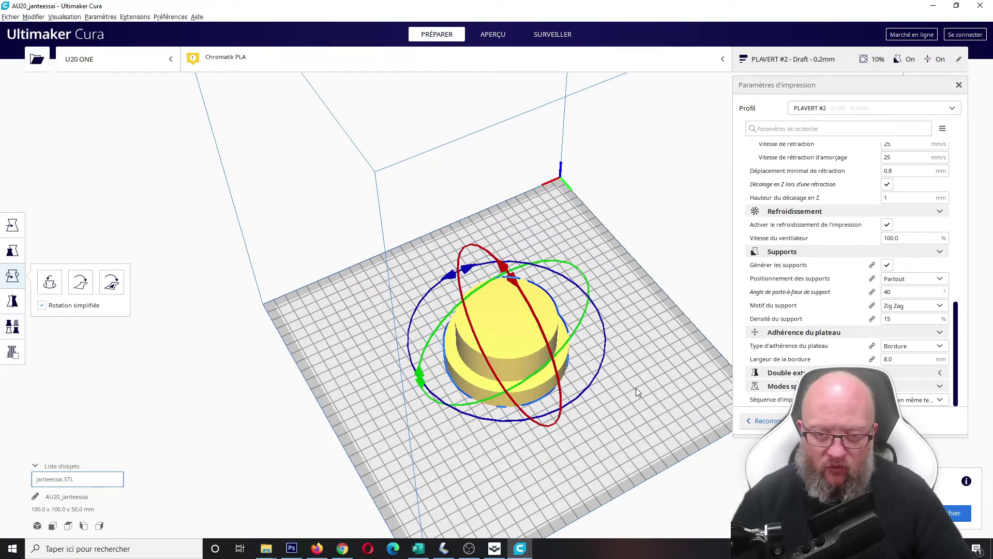
{"action": "right_click_drag", "start_coordinate": [630, 372], "coordinate": [459, 422]}
{"action": "right_click_drag", "start_coordinate": [638, 389], "coordinate": [424, 396]}
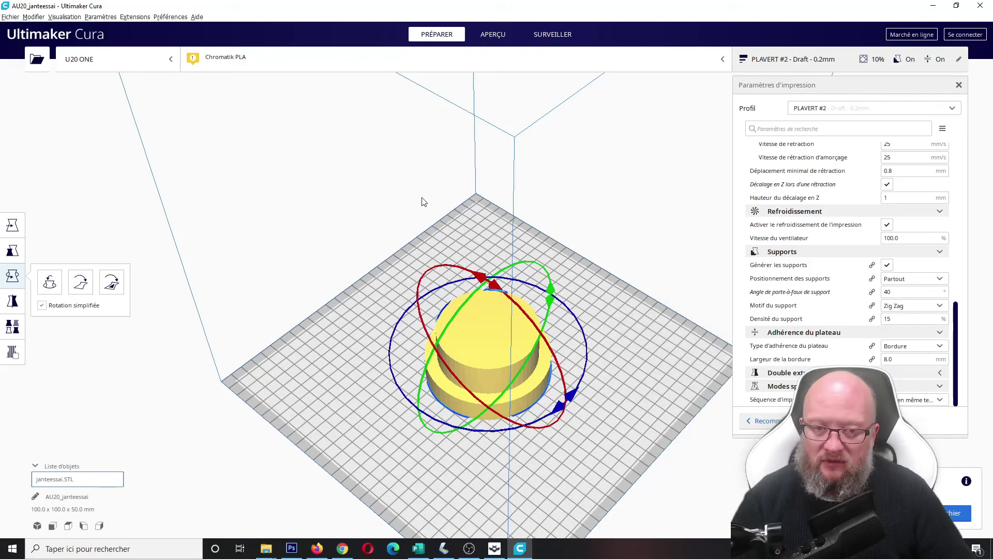
{"action": "right_click_drag", "start_coordinate": [613, 419], "coordinate": [676, 343]}
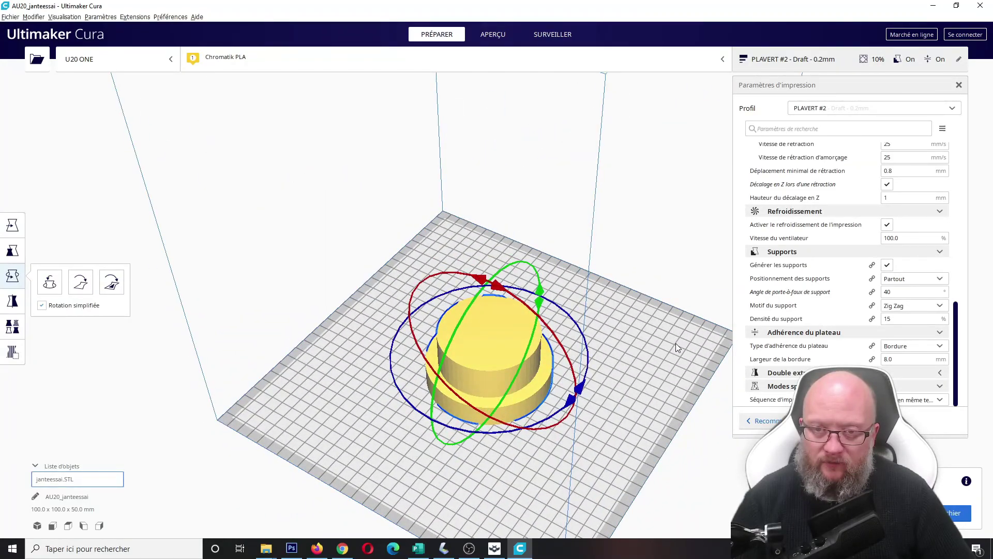